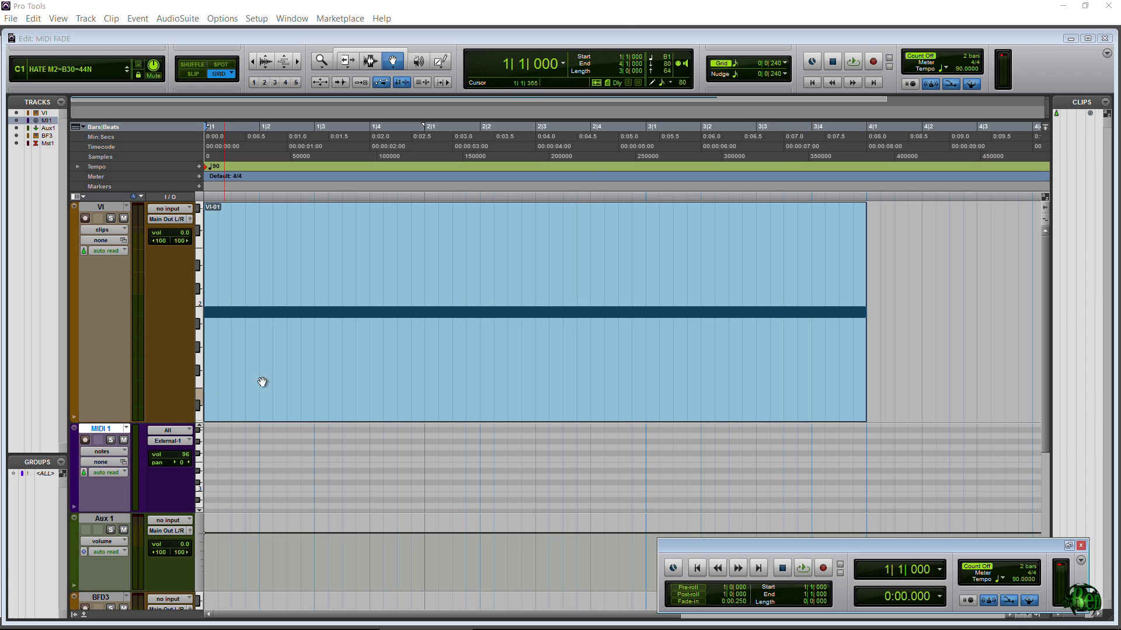
# - Check the mixer, then play the session briefly from the start
pyautogui.hotkey('ctrl', '=')
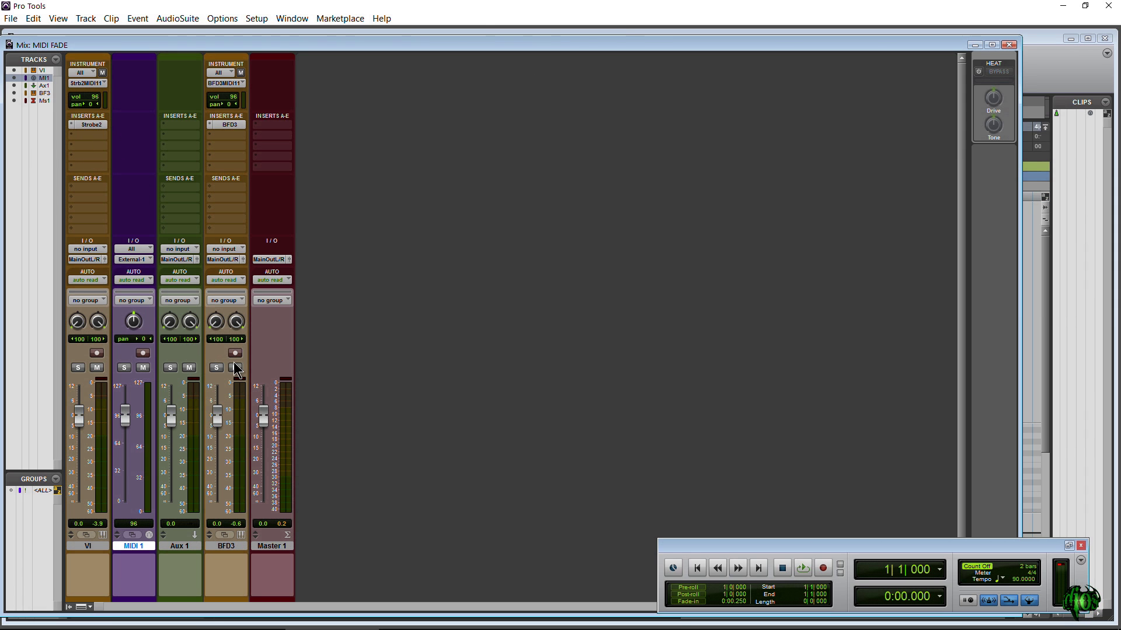
pyautogui.hotkey('ctrl', '=')
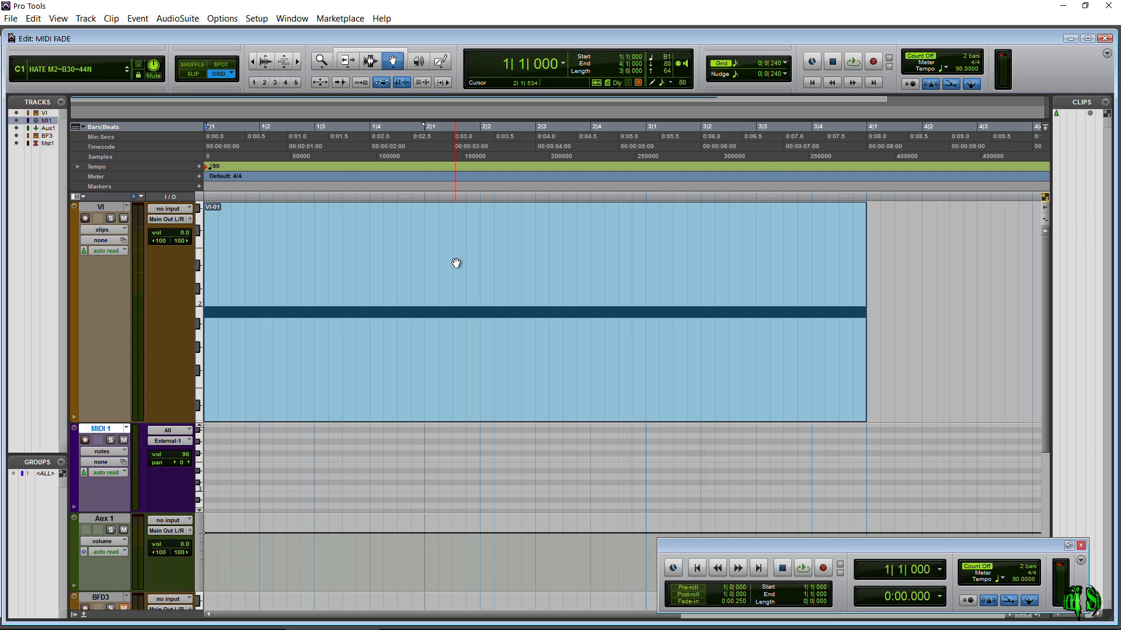
pyautogui.press('space')
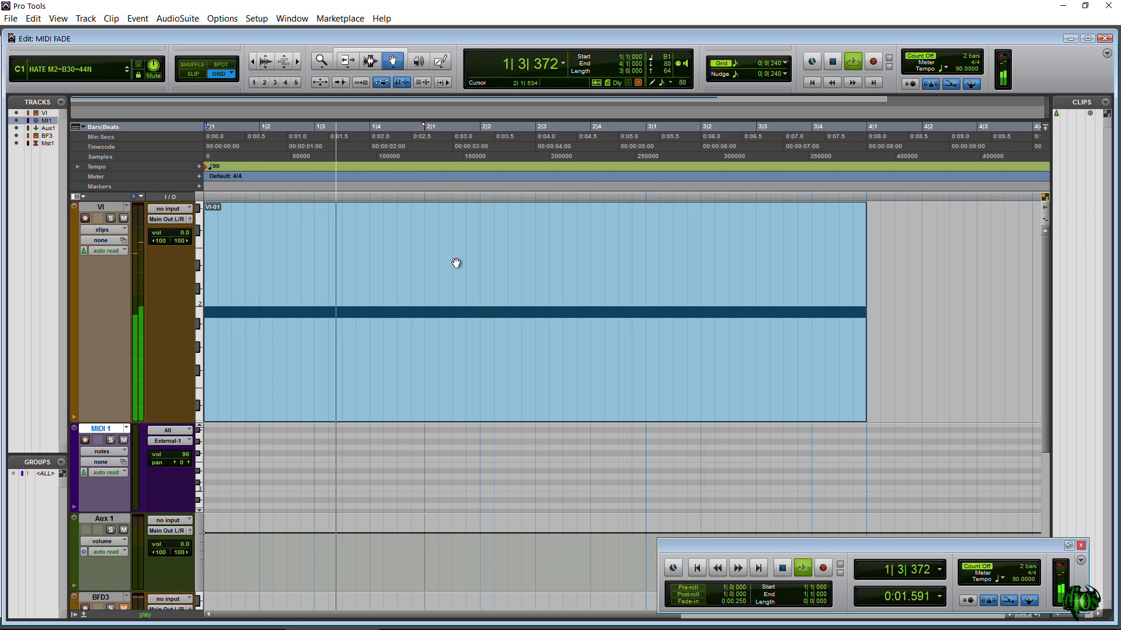
pyautogui.press('space')
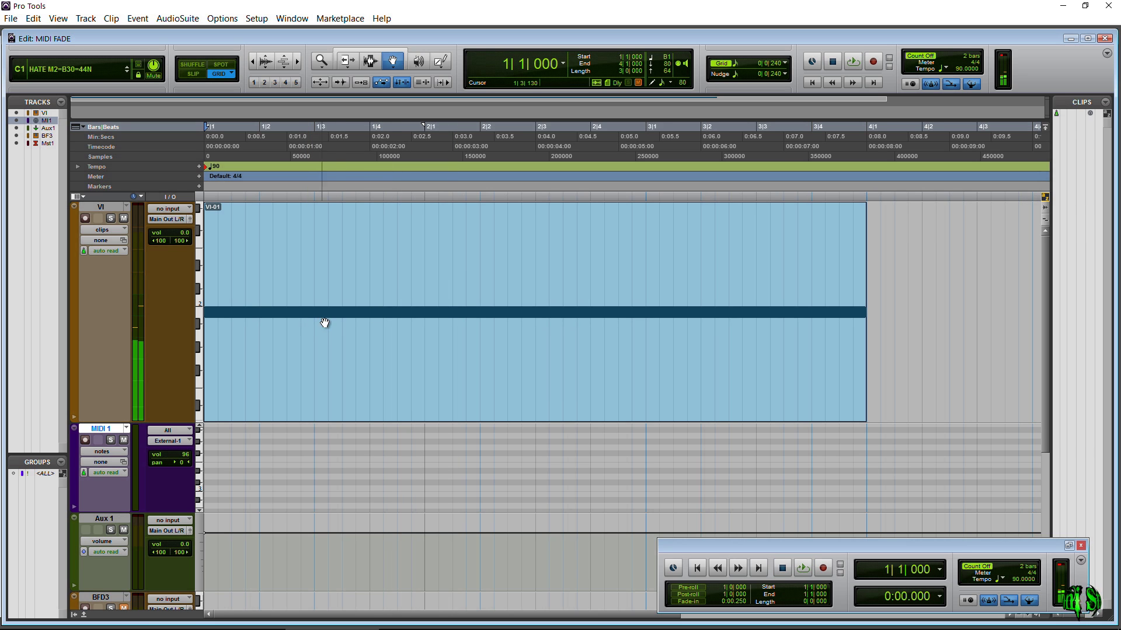
# - Commit the VI clip to a new audio track, VI.cm, with Source Tracks set to Do Nothing
pyautogui.rightClick(412, 375)
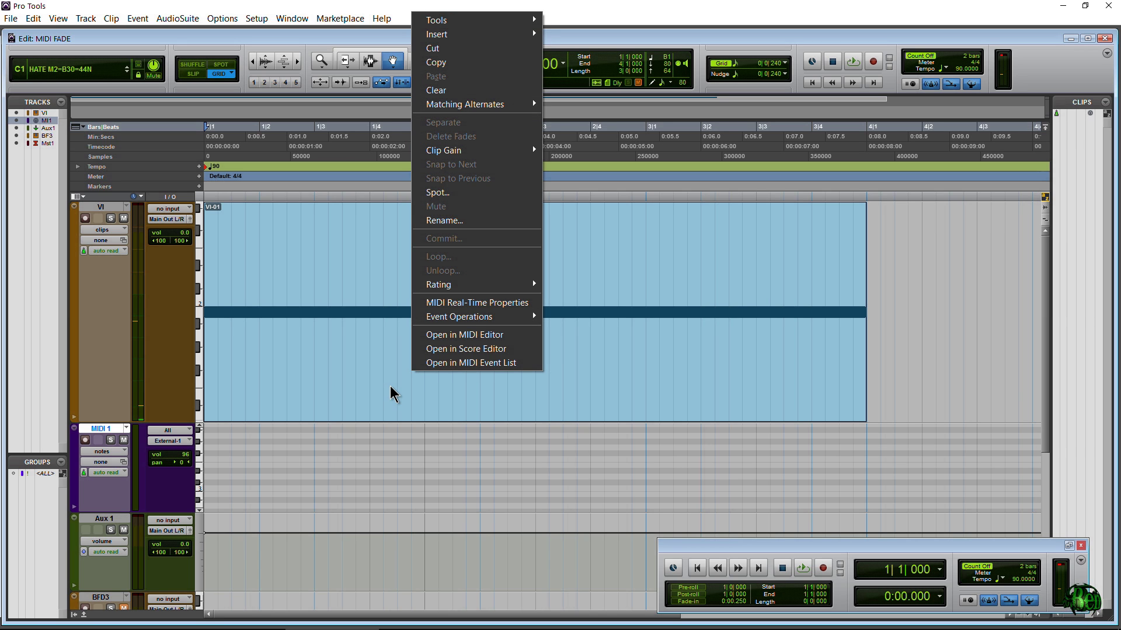
pyautogui.click(390, 387)
pyautogui.rightClick(390, 391)
pyautogui.click(457, 464)
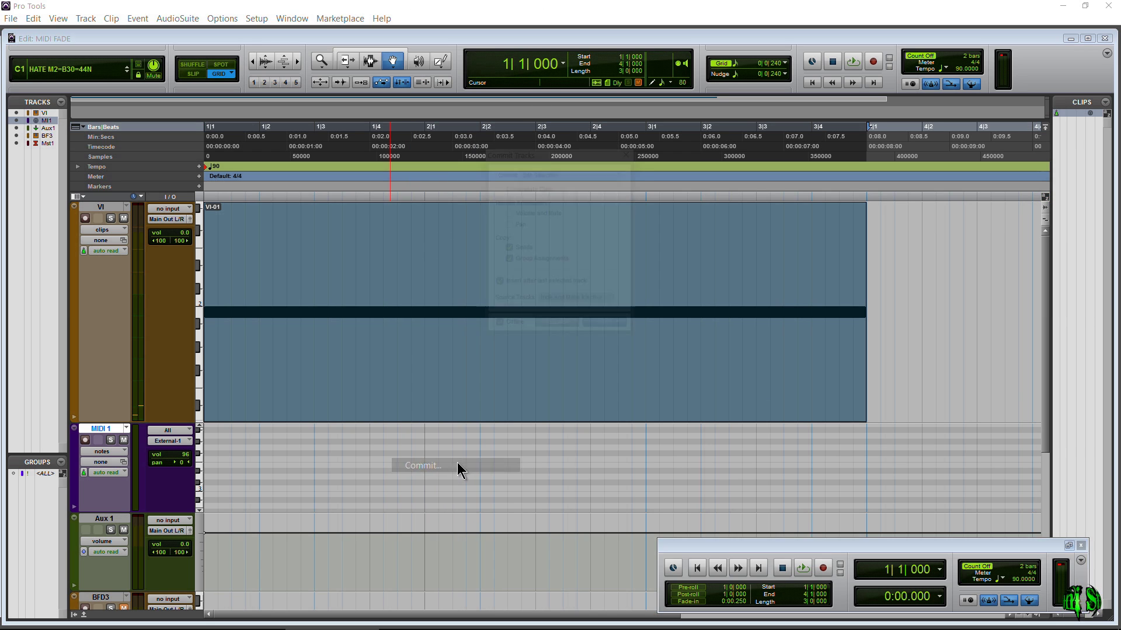
pyautogui.click(532, 302)
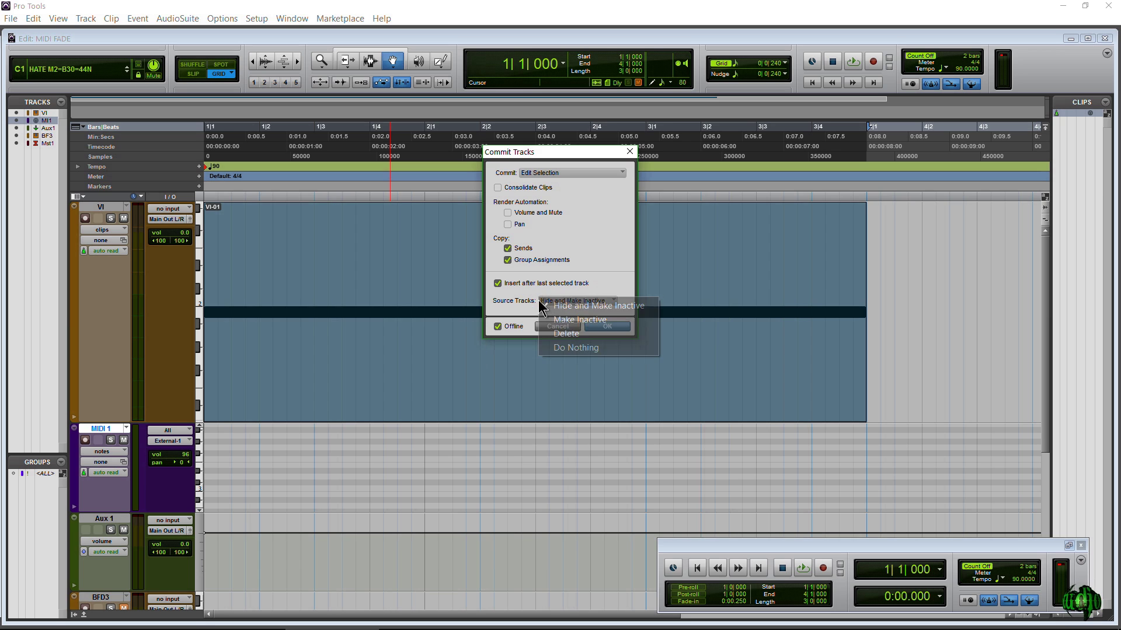
pyautogui.click(589, 348)
pyautogui.click(603, 327)
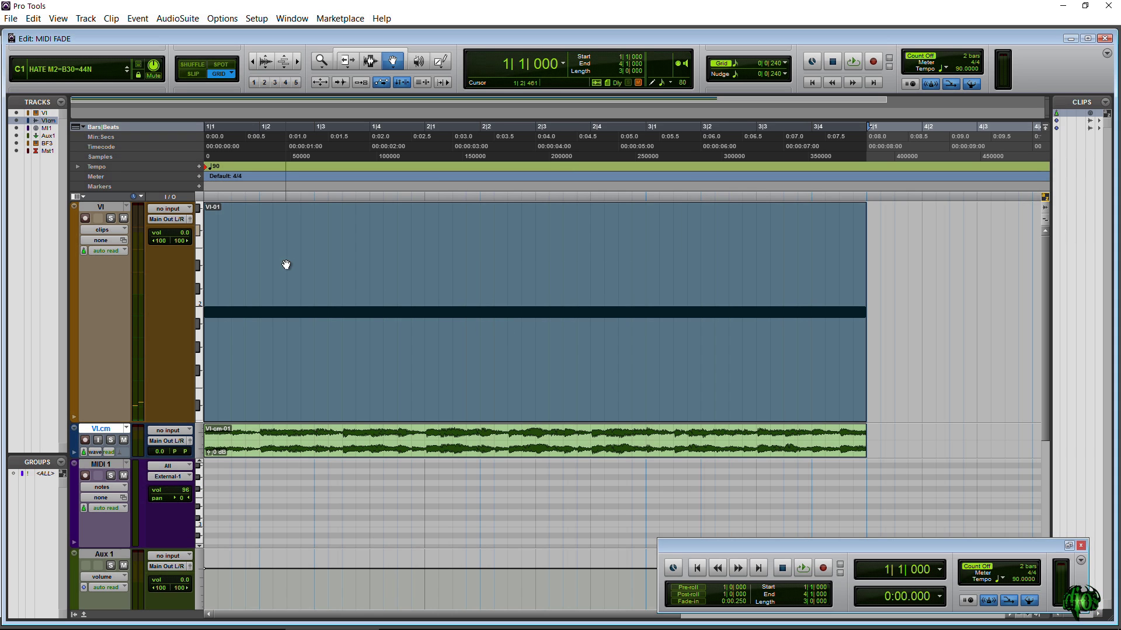
# - Inspect the VI track's output routing without changing it, then select the MIDI 1 track
pyautogui.click(175, 221)
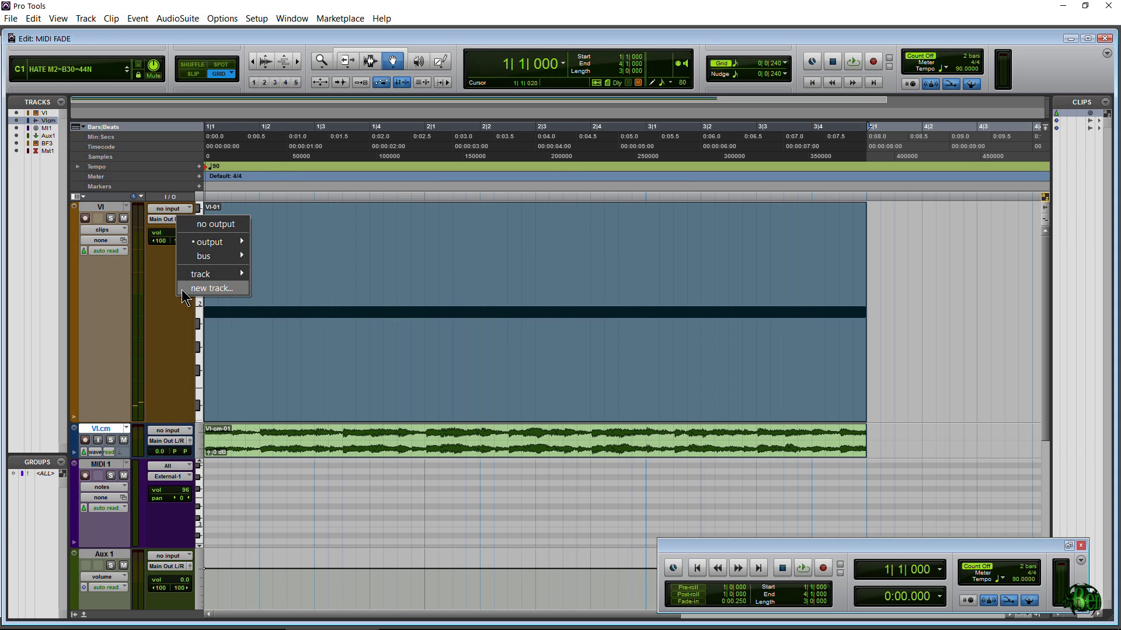
pyautogui.click(172, 314)
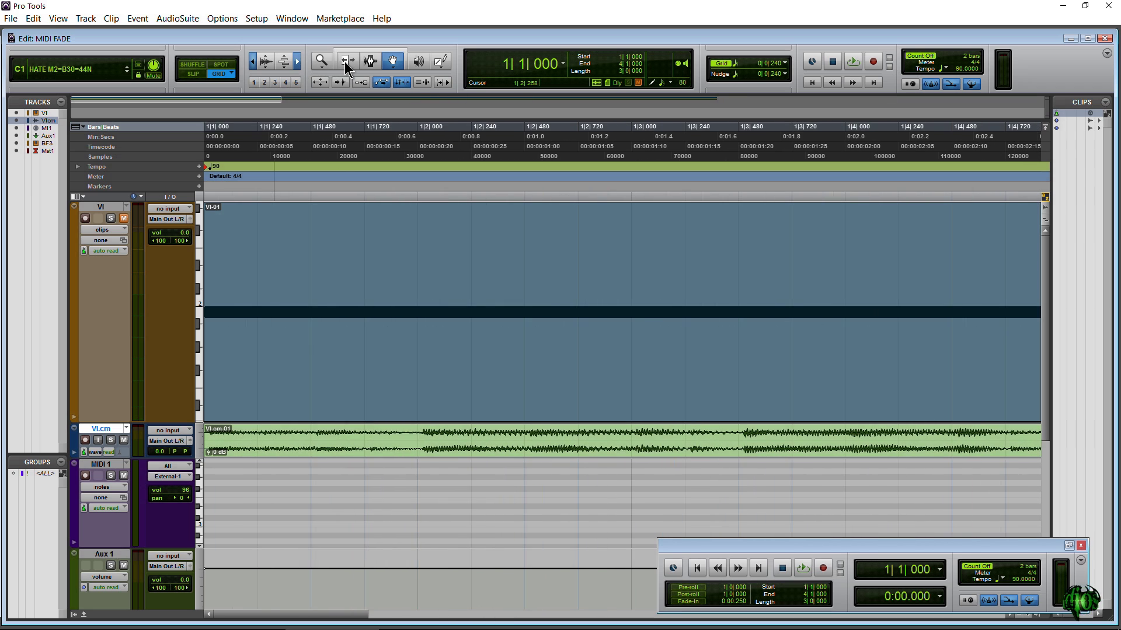
pyautogui.click(121, 467)
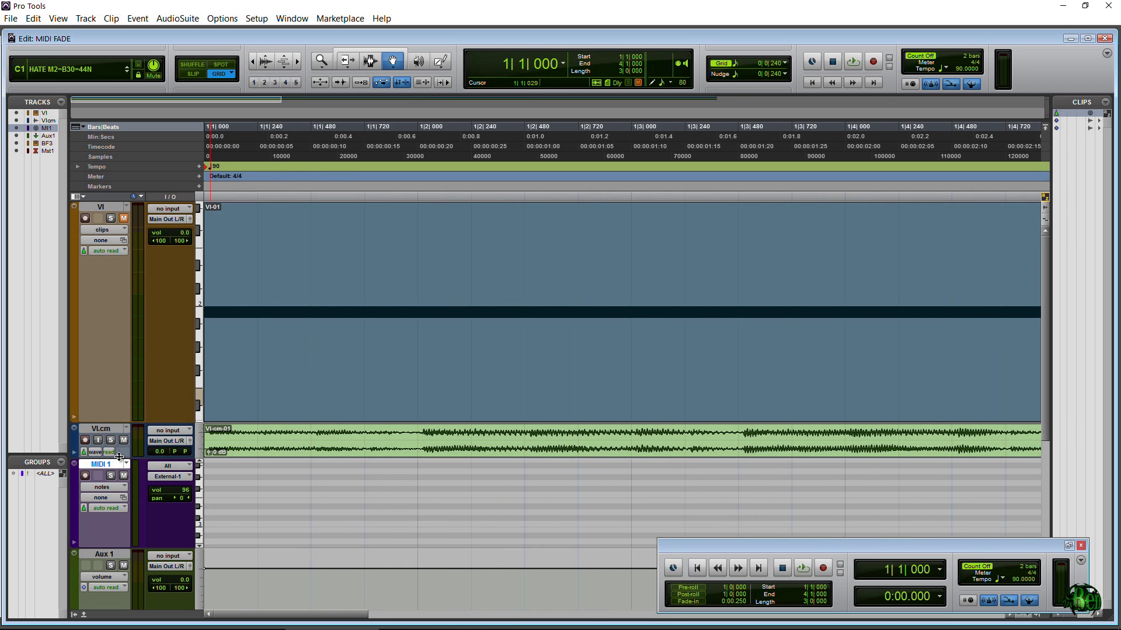
# - Make VI.cm taller and add a fade-in at its clip start using the Smart Tool
pyautogui.moveTo(119, 456); pyautogui.dragTo(119, 524)
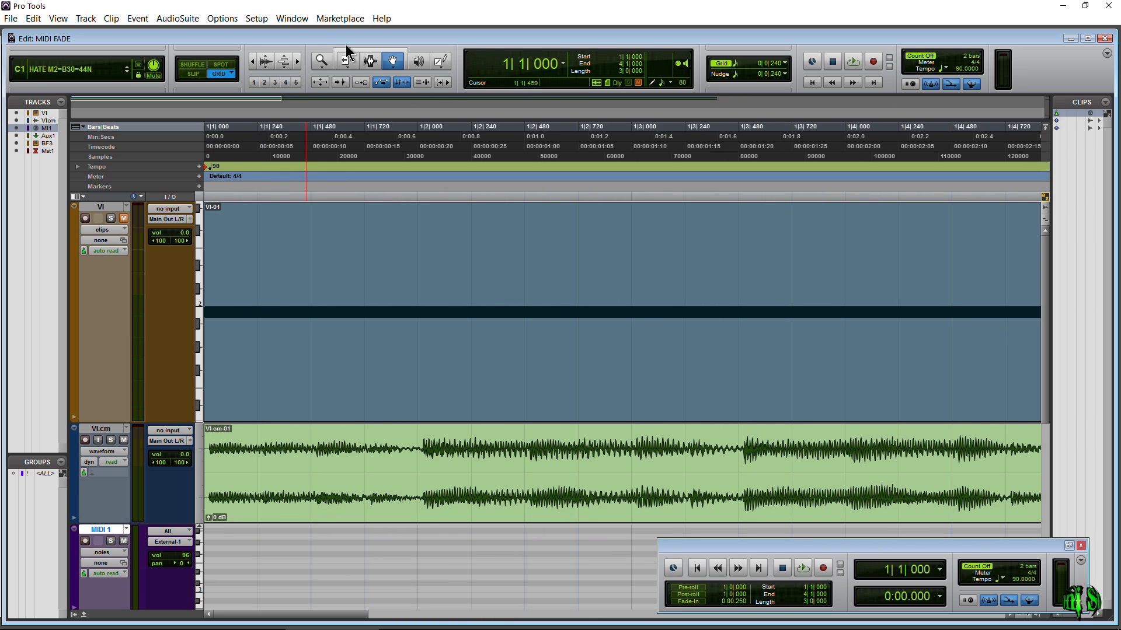
pyautogui.click(347, 50)
pyautogui.moveTo(208, 433); pyautogui.dragTo(422, 449)
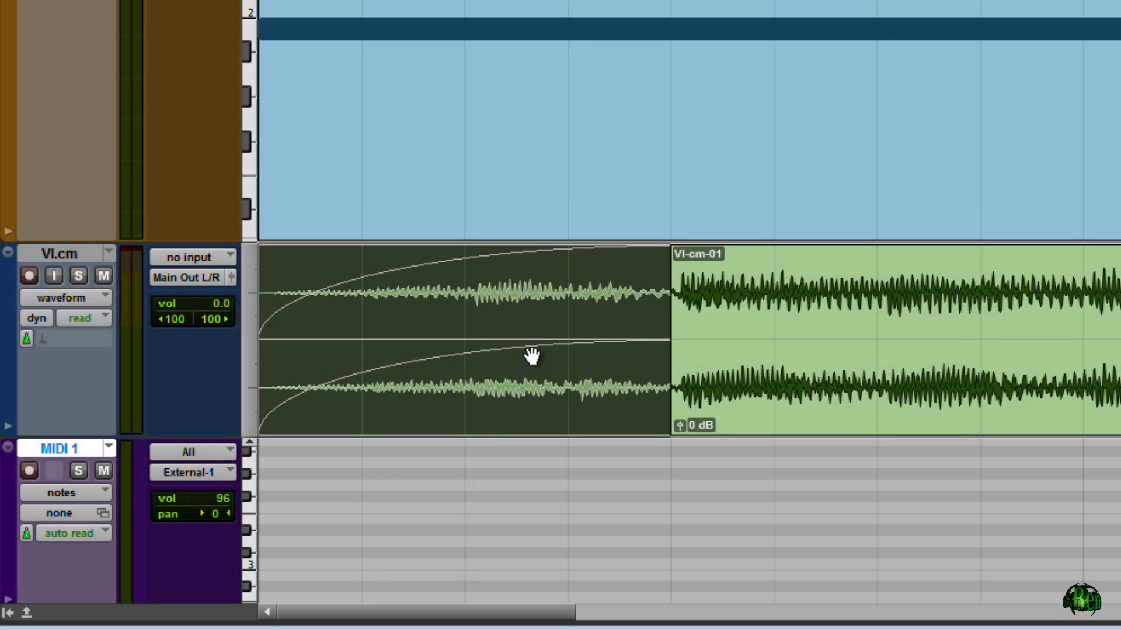
pyautogui.hotkey('ctrl', 'z')
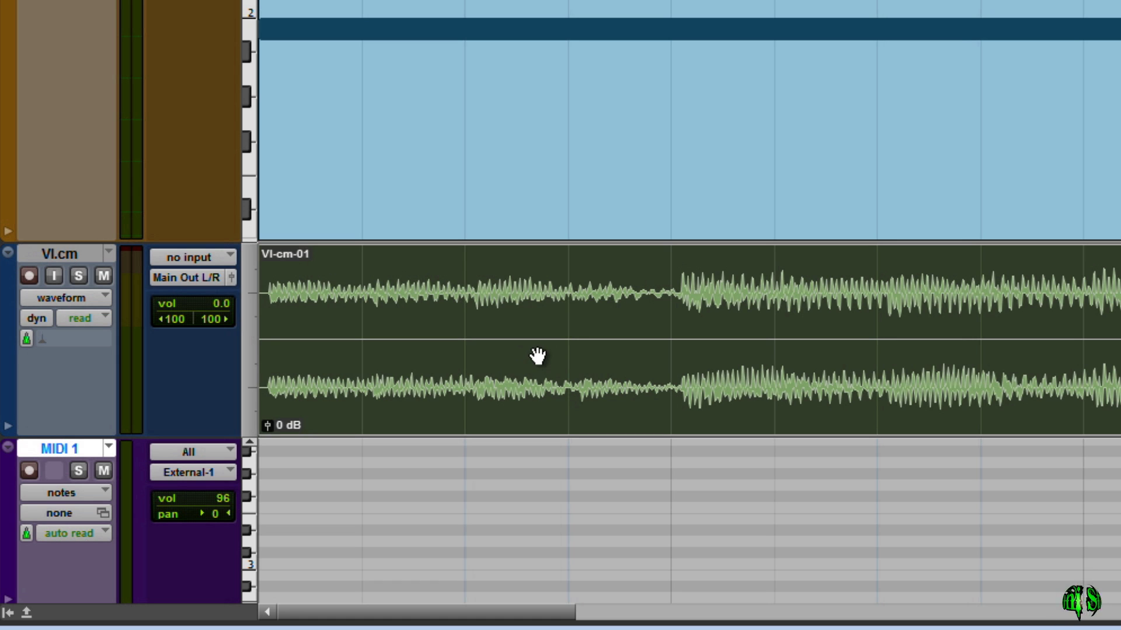
pyautogui.hotkey('ctrl', 'z')
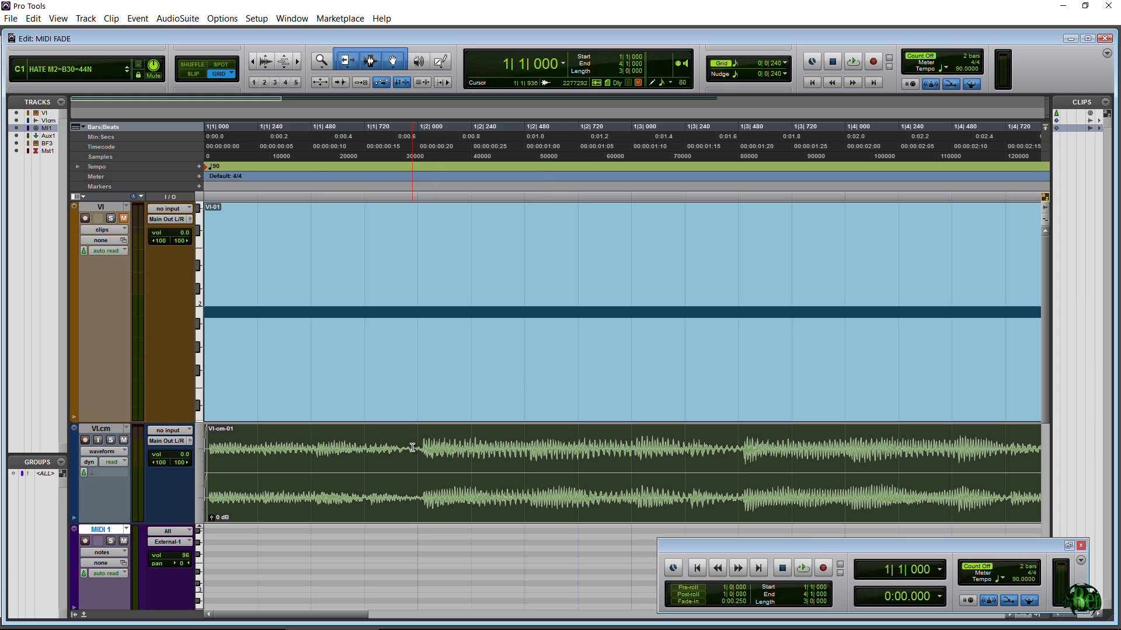
# - Open the fade settings, then play from the session start to hear the fade-in
pyautogui.hotkey('ctrl', 'f')
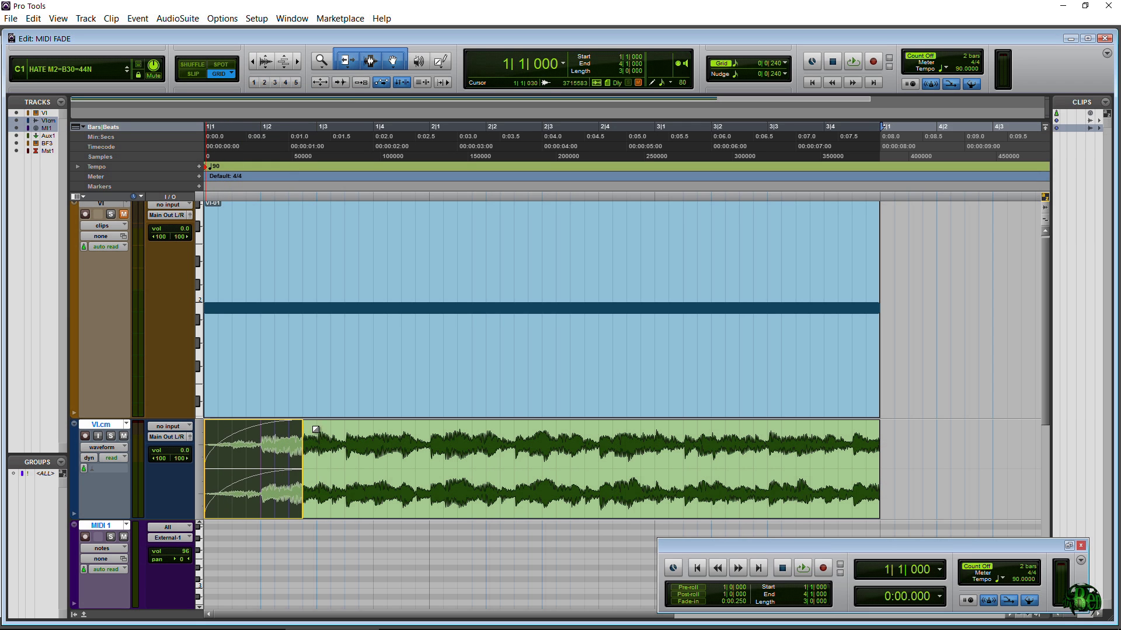
pyautogui.click(814, 83)
pyautogui.press('space')
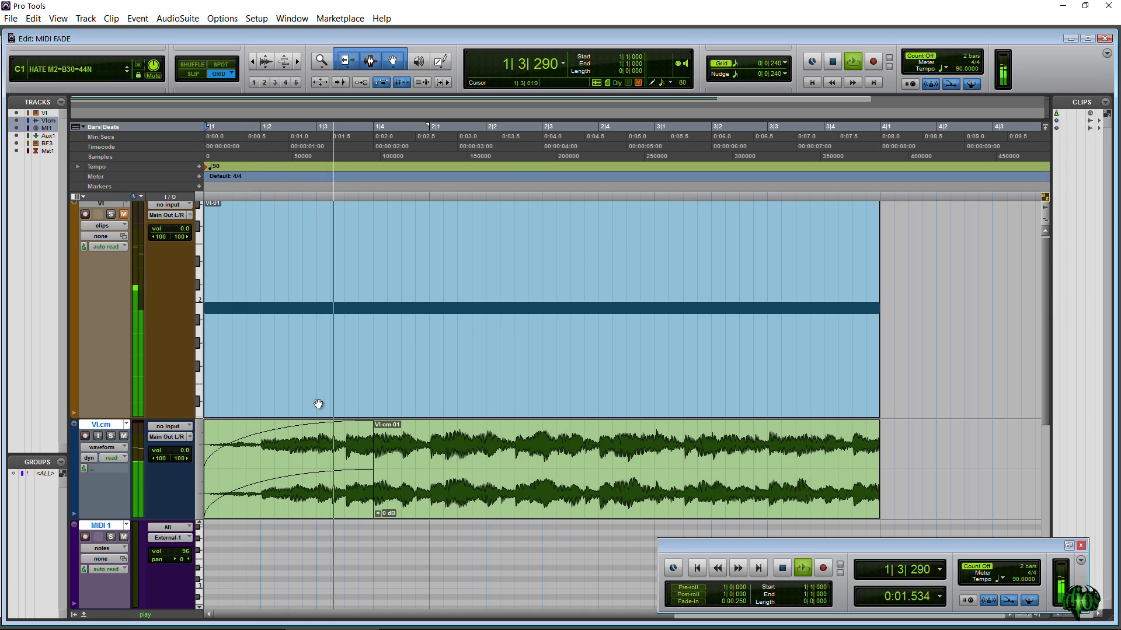
pyautogui.press('space')
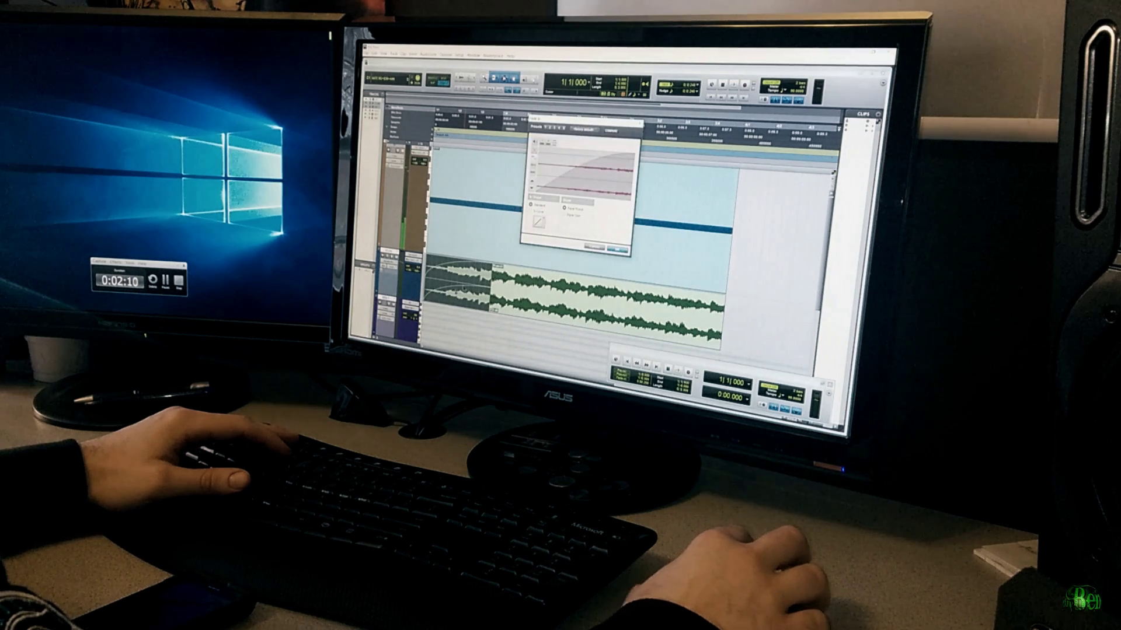
# - Apply a linear shape to the VI.cm fade-in and play it back
pyautogui.click(530, 212)
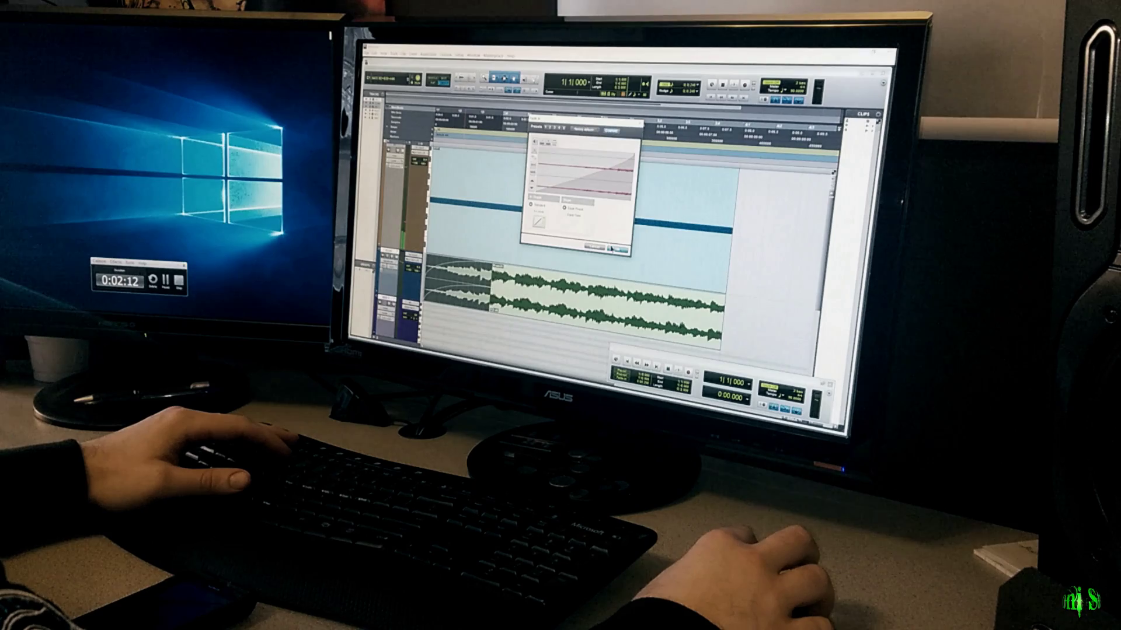
pyautogui.click(613, 249)
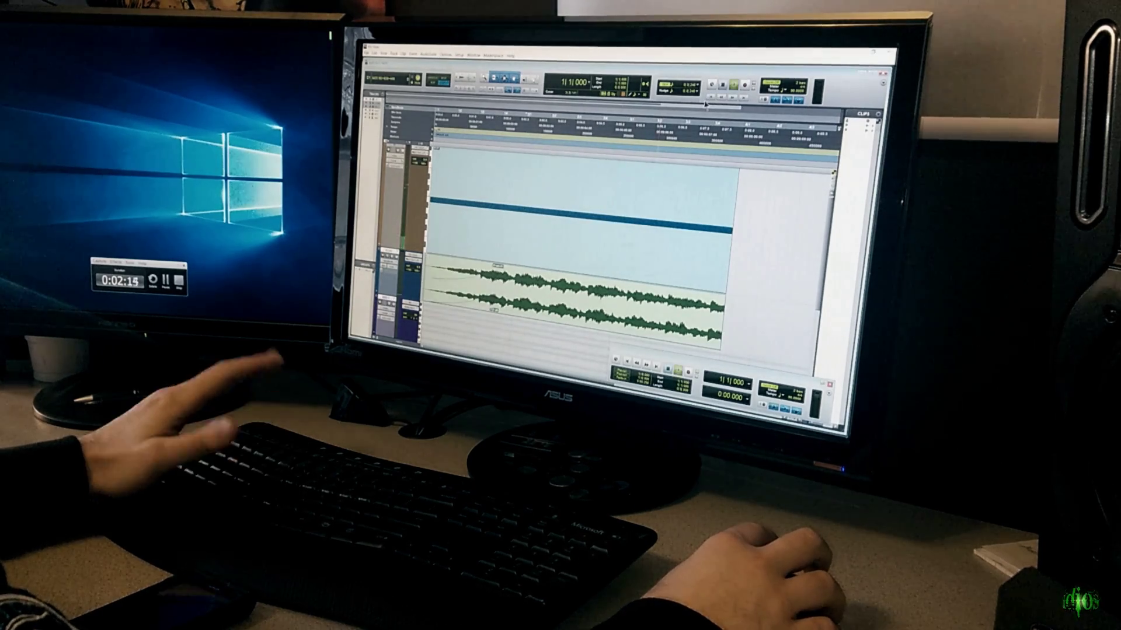
pyautogui.press('space')
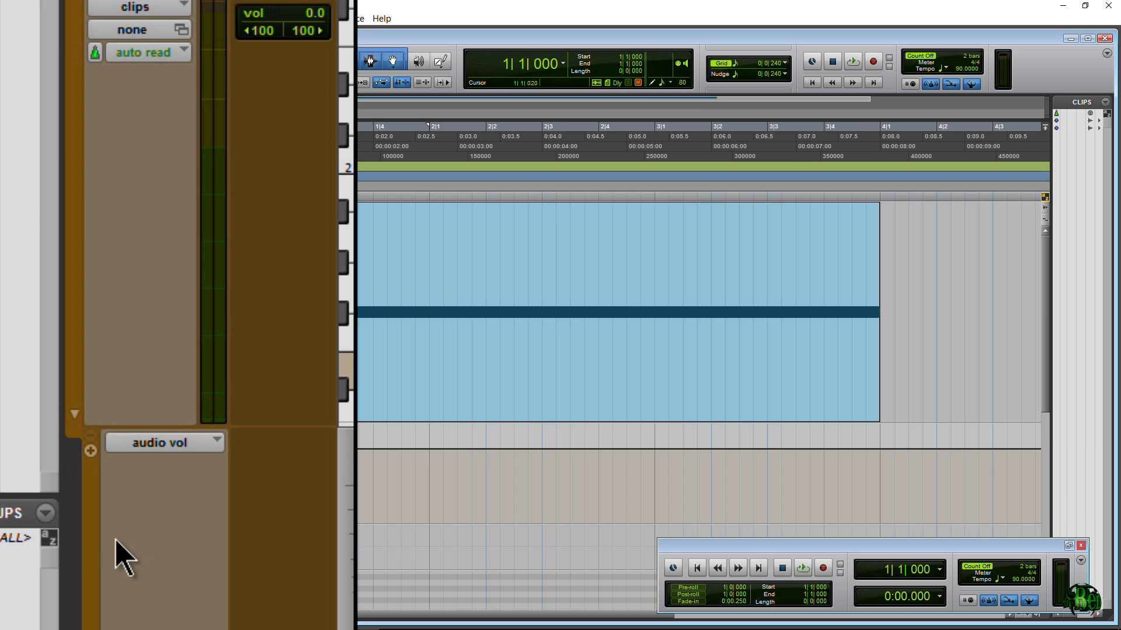
pyautogui.click(200, 444)
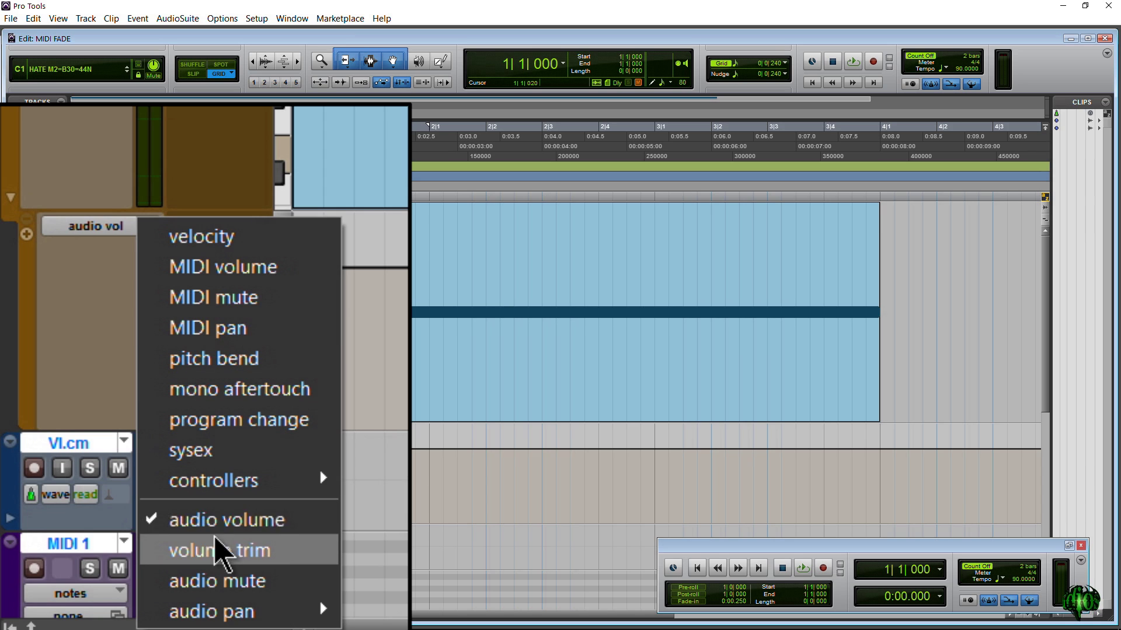
pyautogui.click(241, 524)
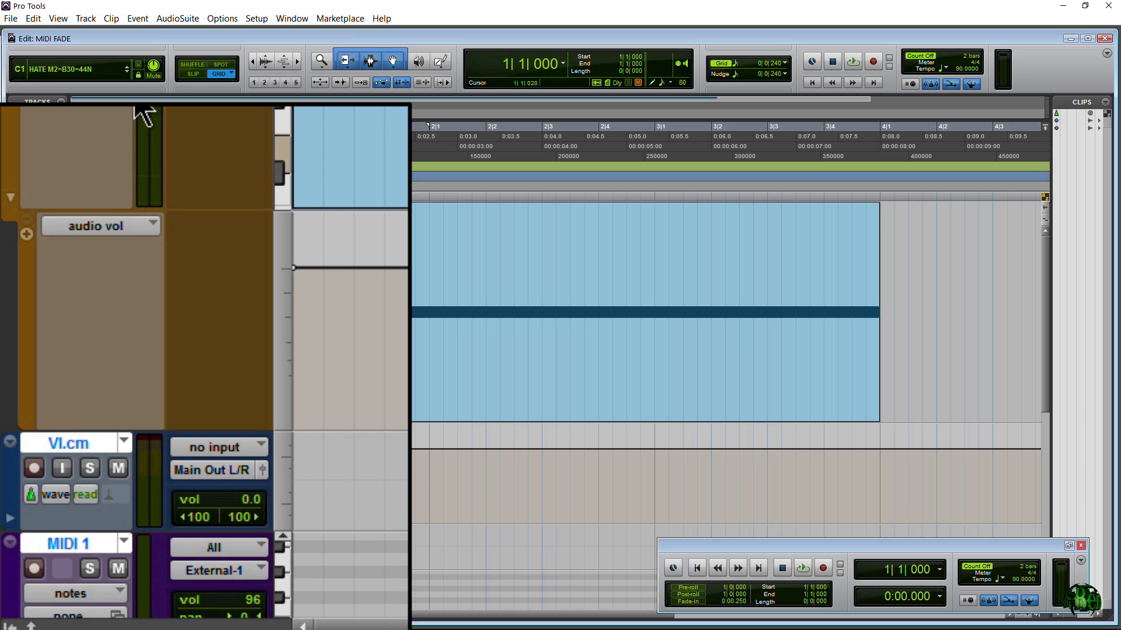
pyautogui.hotkey('ctrl', '=')
pyautogui.hotkey('ctrl', '=')
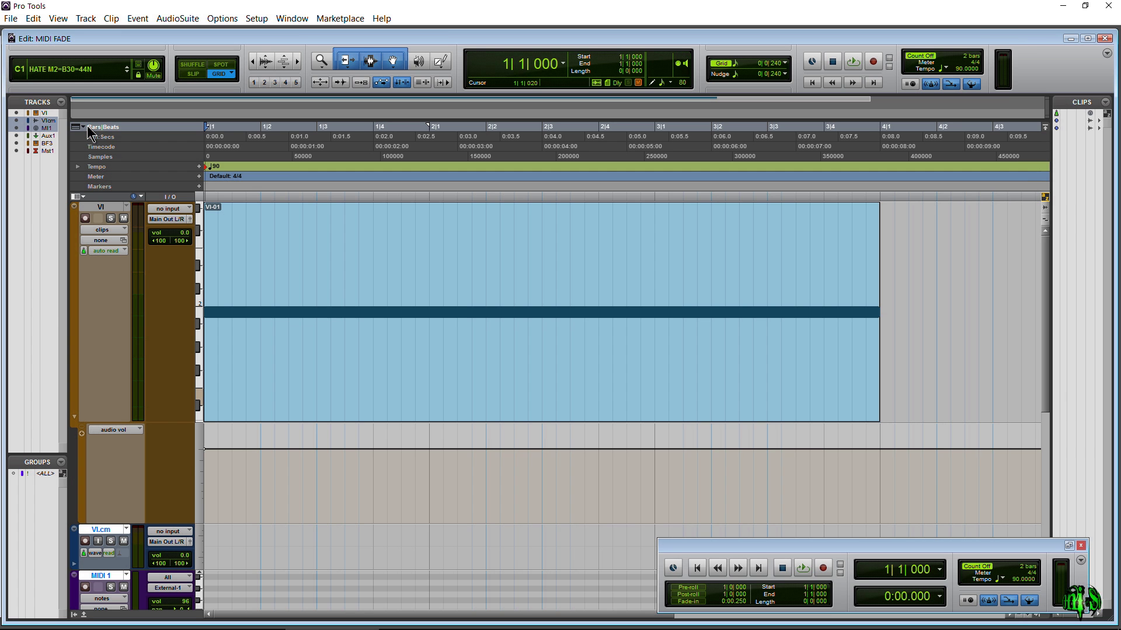
pyautogui.hotkey('ctrl', '=')
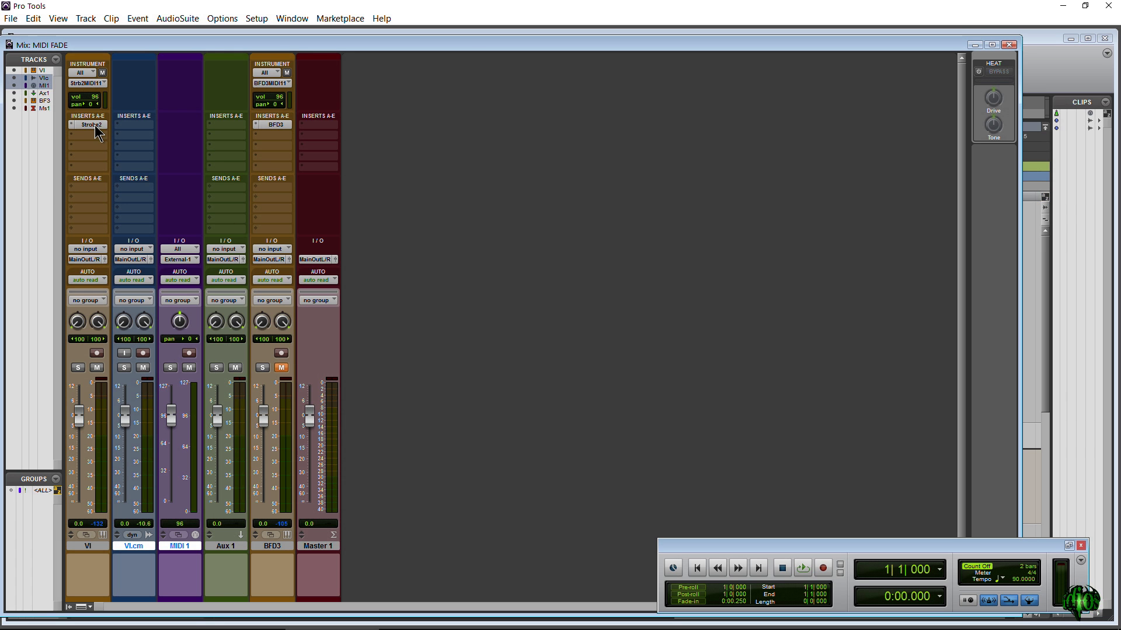
pyautogui.click(91, 126)
pyautogui.click(928, 66)
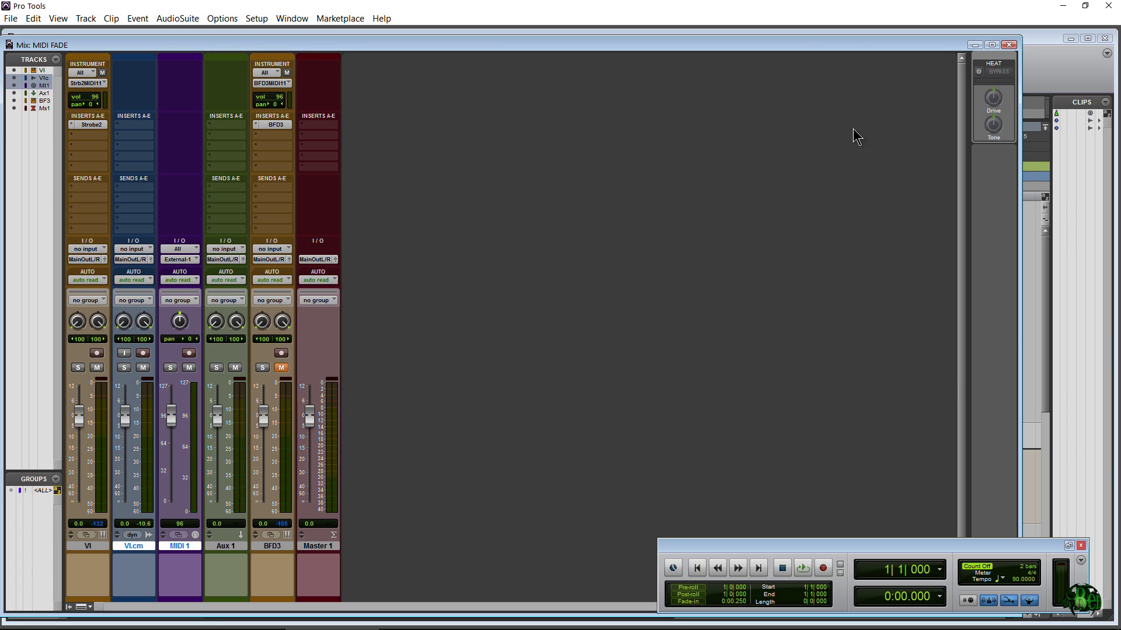
pyautogui.hotkey('ctrl', '=')
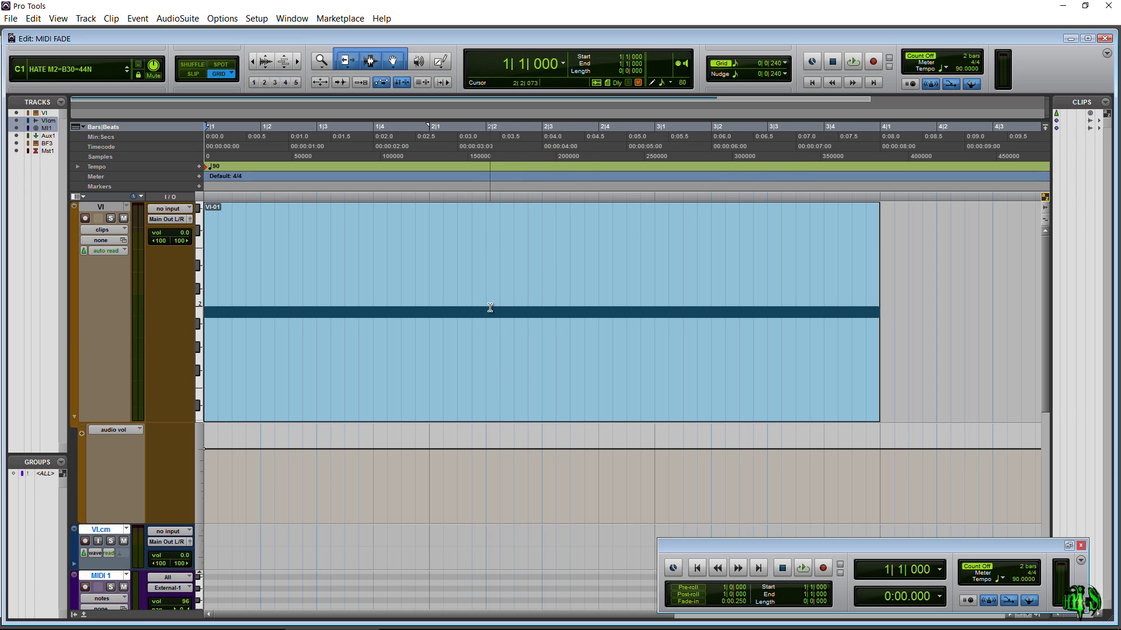
pyautogui.press('space')
pyautogui.press('space')
pyautogui.click(440, 61)
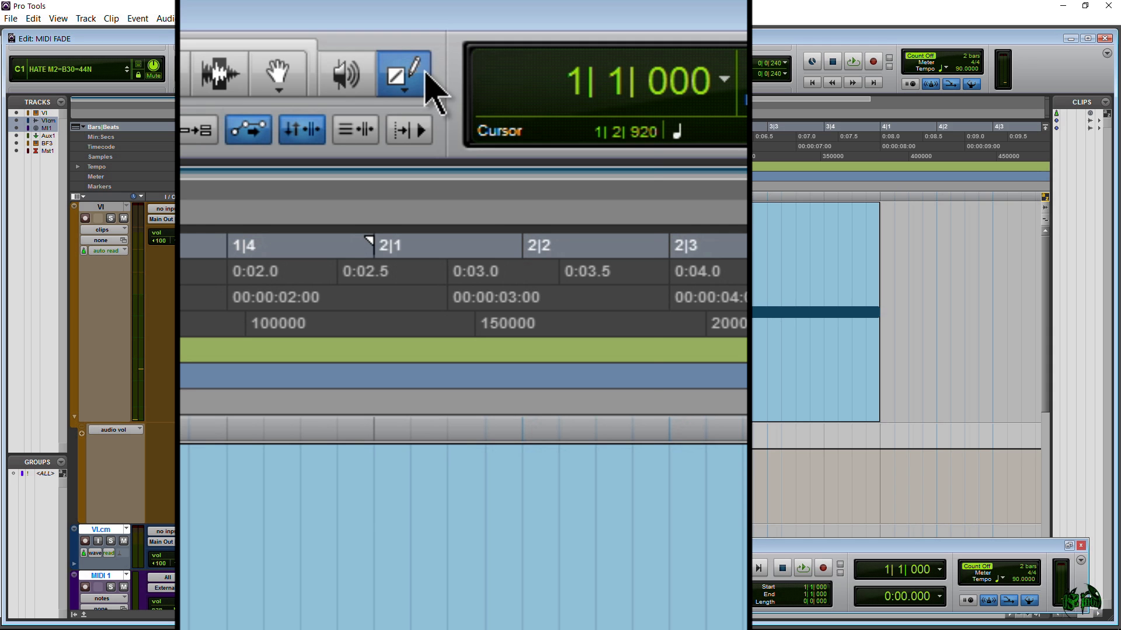
# - Set the Pencil shape to Line and zoom in on the timeline start
pyautogui.click(426, 68)
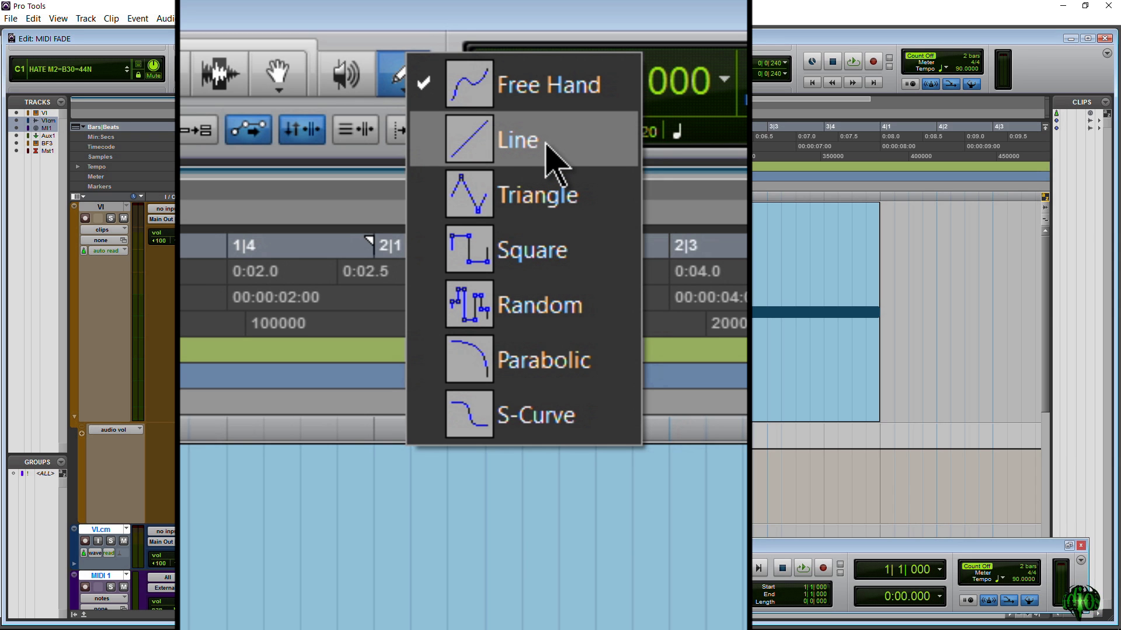
pyautogui.click(544, 142)
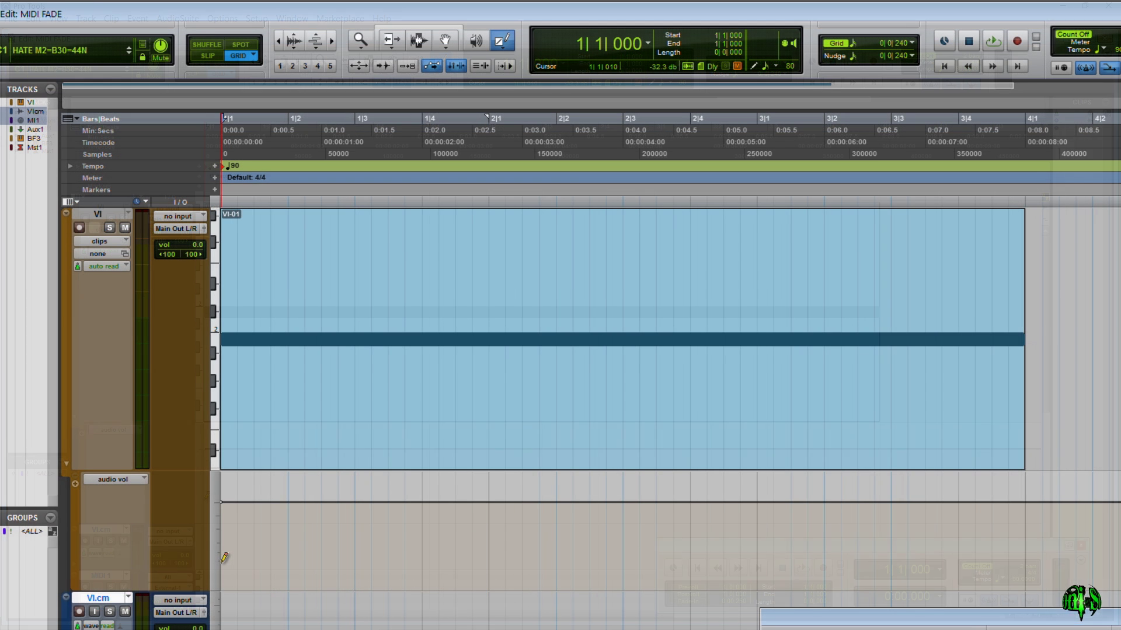
pyautogui.click(335, 41)
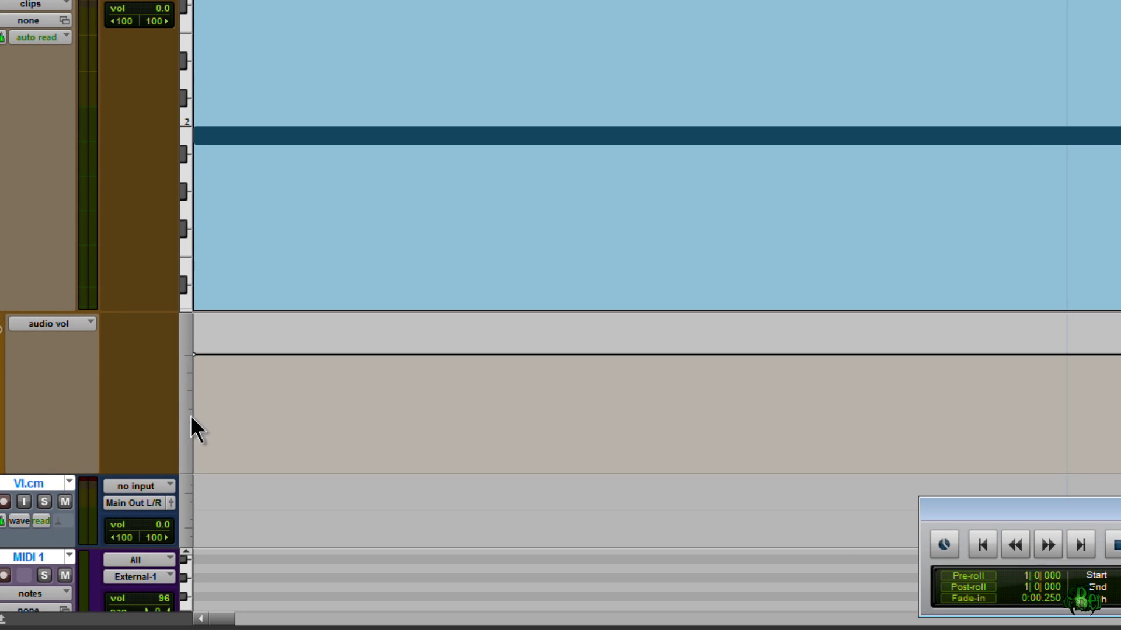
# - Draw a straight rising volume ramp on the VI track, then adjust its start and end levels
pyautogui.moveTo(213, 411); pyautogui.dragTo(1070, 369)
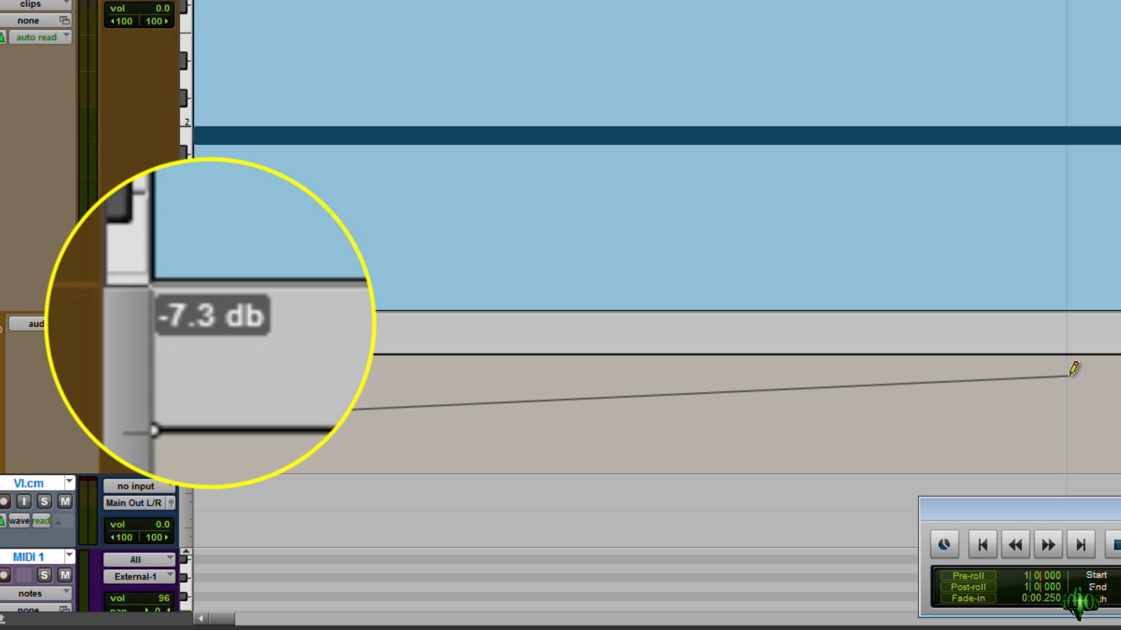
pyautogui.moveTo(1070, 370)
pyautogui.mouseDown()
pyautogui.moveTo(1081, 322)
pyautogui.moveTo(1080, 395)
pyautogui.moveTo(1081, 380)
pyautogui.mouseUp()
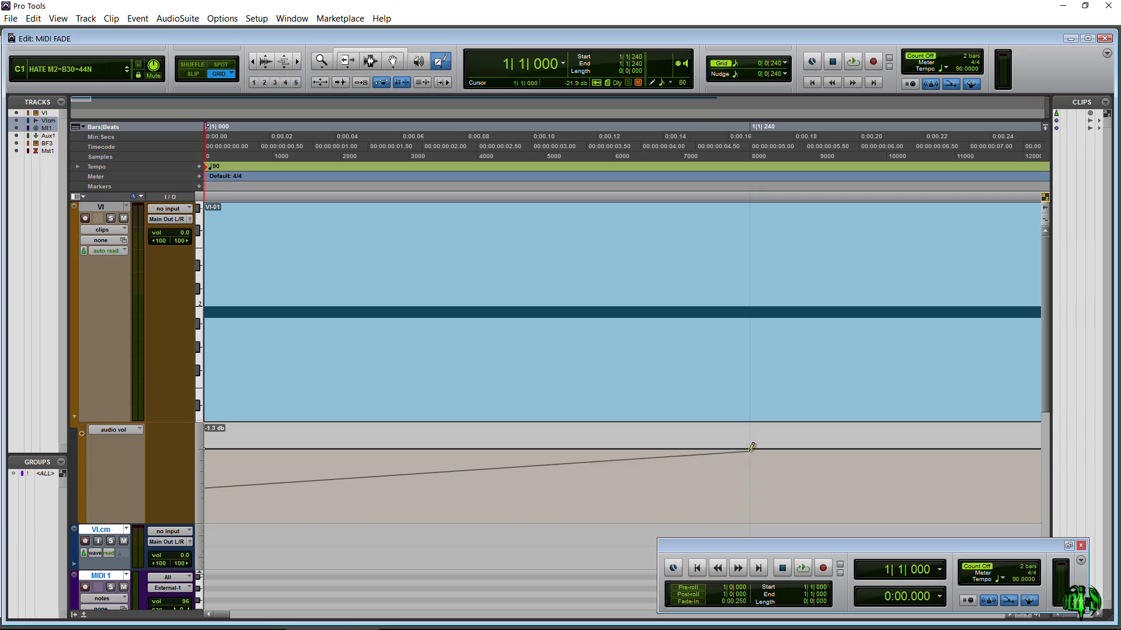
pyautogui.moveTo(754, 444)
pyautogui.mouseDown()
pyautogui.moveTo(755, 422)
pyautogui.moveTo(755, 444)
pyautogui.mouseUp()
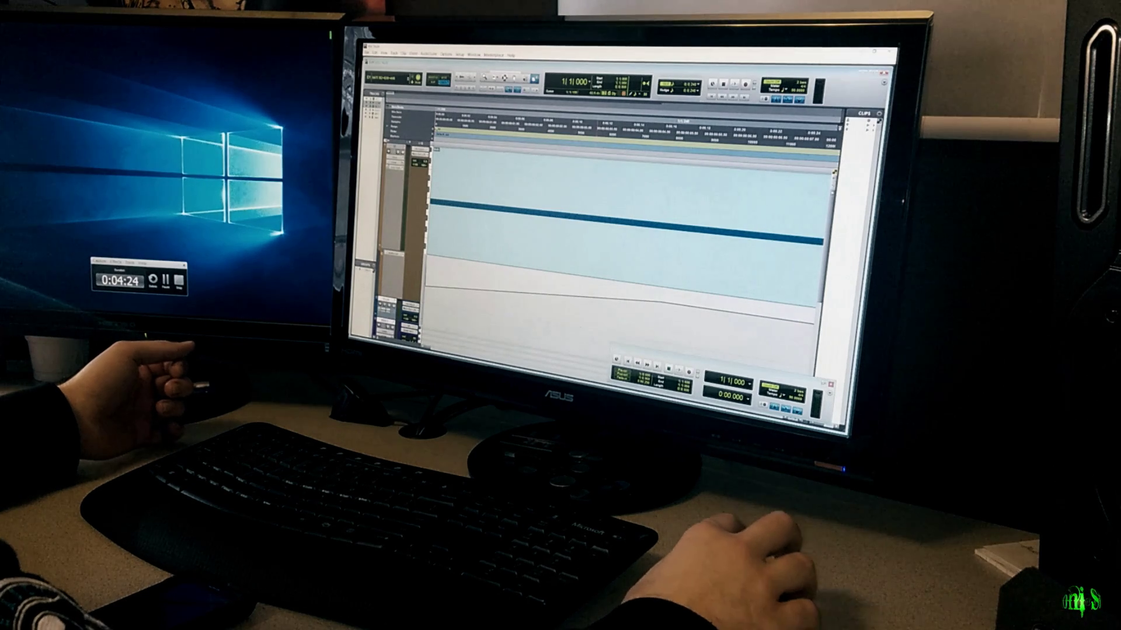
pyautogui.moveTo(426, 273); pyautogui.dragTo(427, 286)
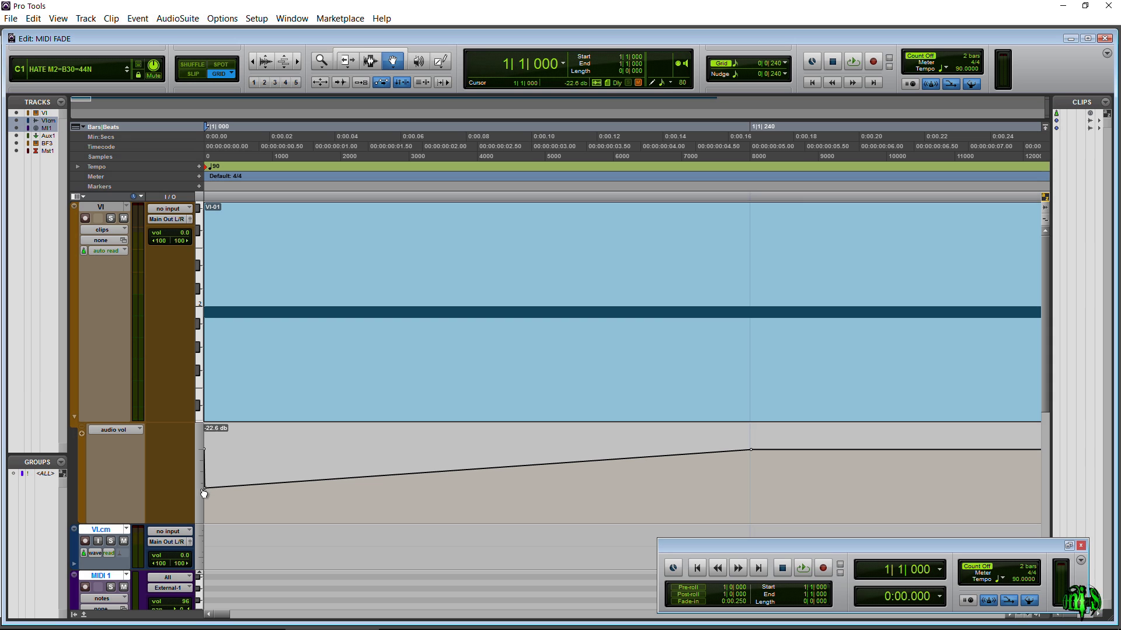
# - Zoom out, play the fade, and drag its top breakpoint out to around bar 3
pyautogui.click(255, 61)
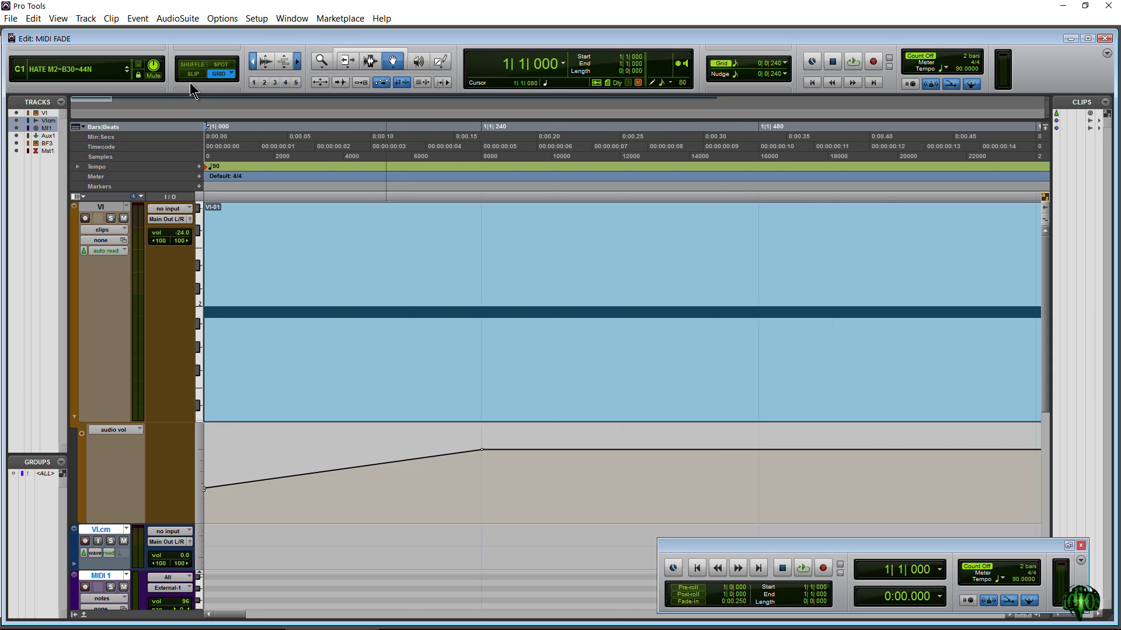
pyautogui.press('space')
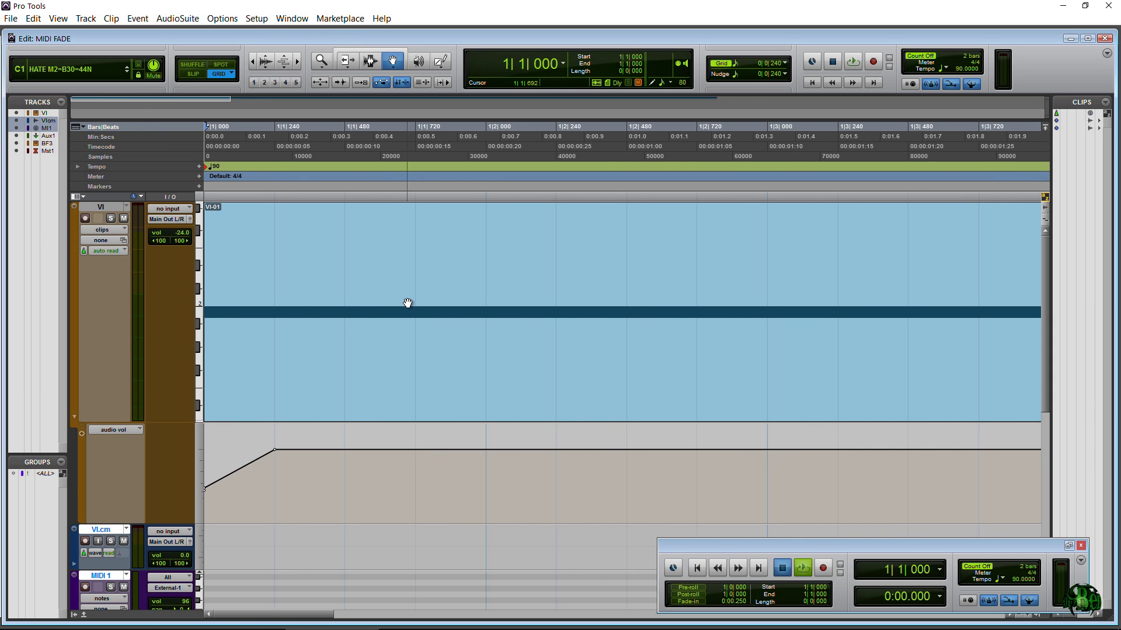
pyautogui.press('space')
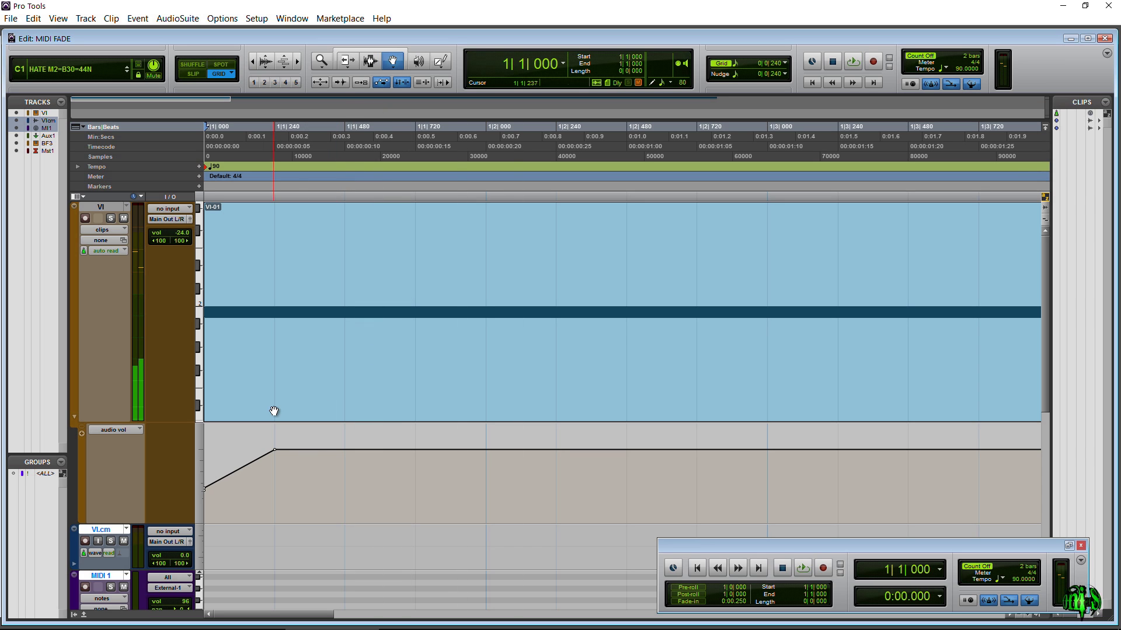
pyautogui.click(276, 453)
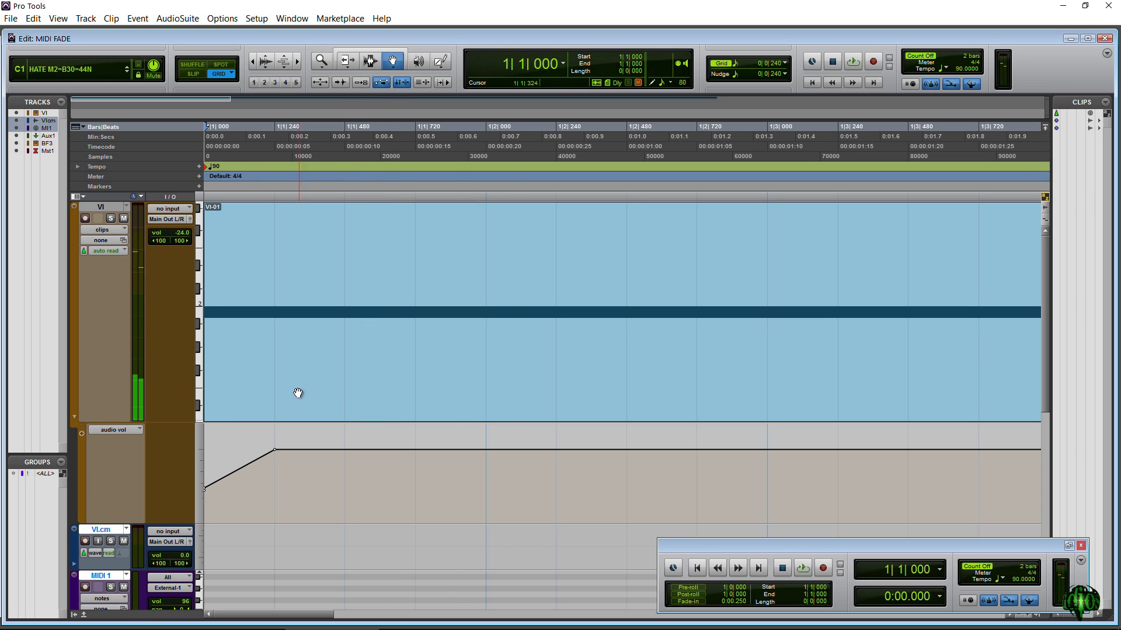
pyautogui.moveTo(277, 454); pyautogui.dragTo(748, 453)
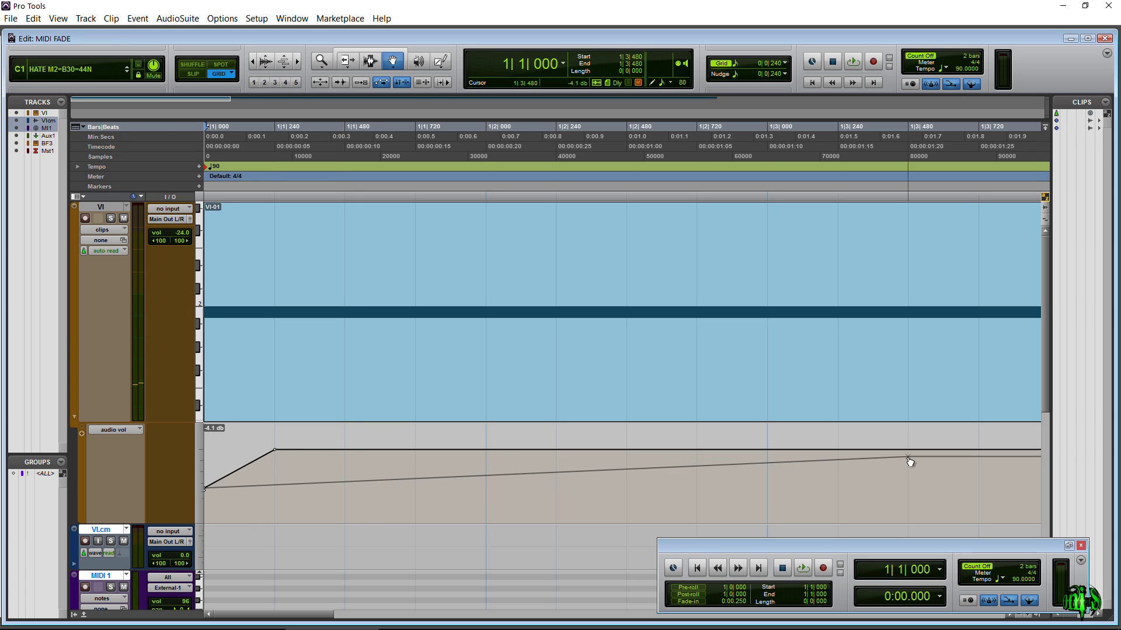
pyautogui.moveTo(747, 453)
pyautogui.mouseDown()
pyautogui.moveTo(1099, 457)
pyautogui.moveTo(594, 456)
pyautogui.mouseUp()
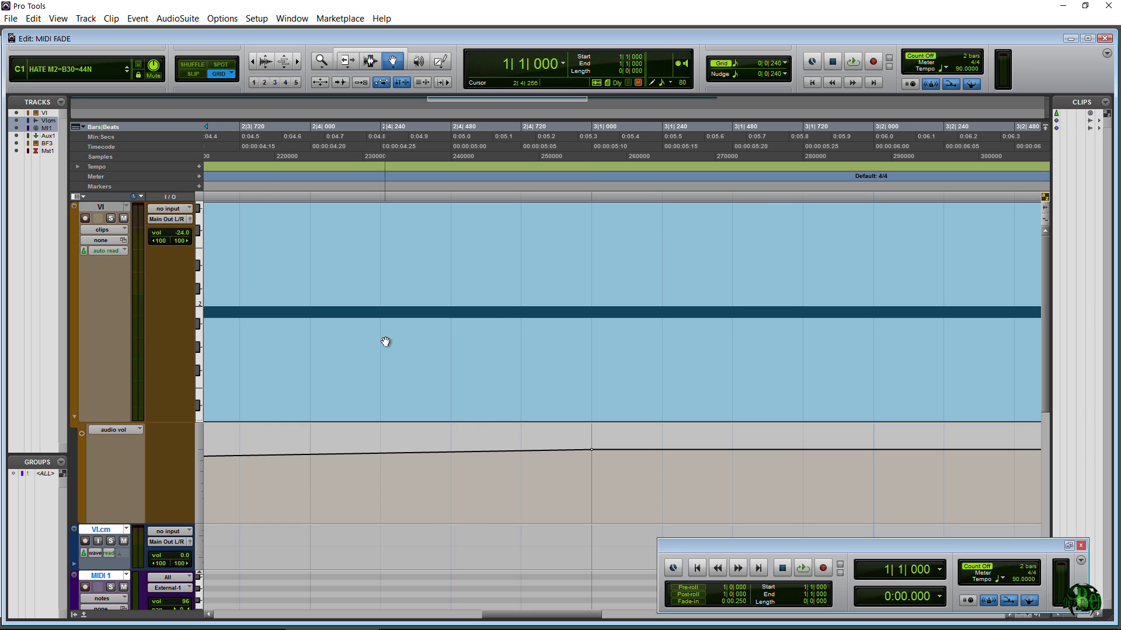
# - Zoom out to bars 1–9, pull the first breakpoint to the bottom, and play the fade
pyautogui.click(253, 63)
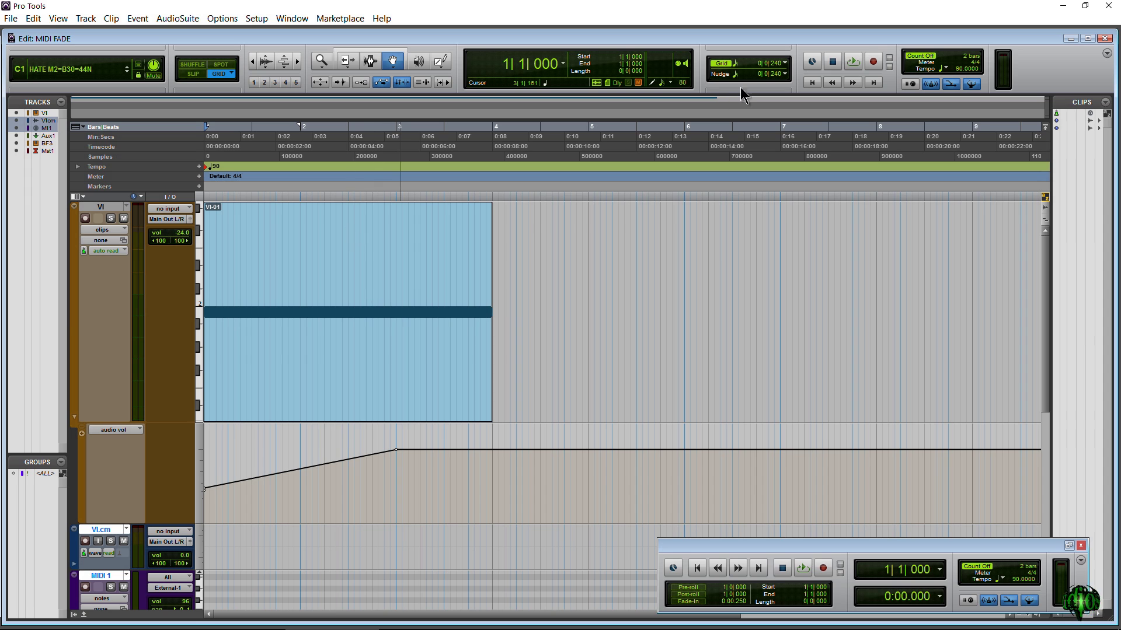
pyautogui.press('space')
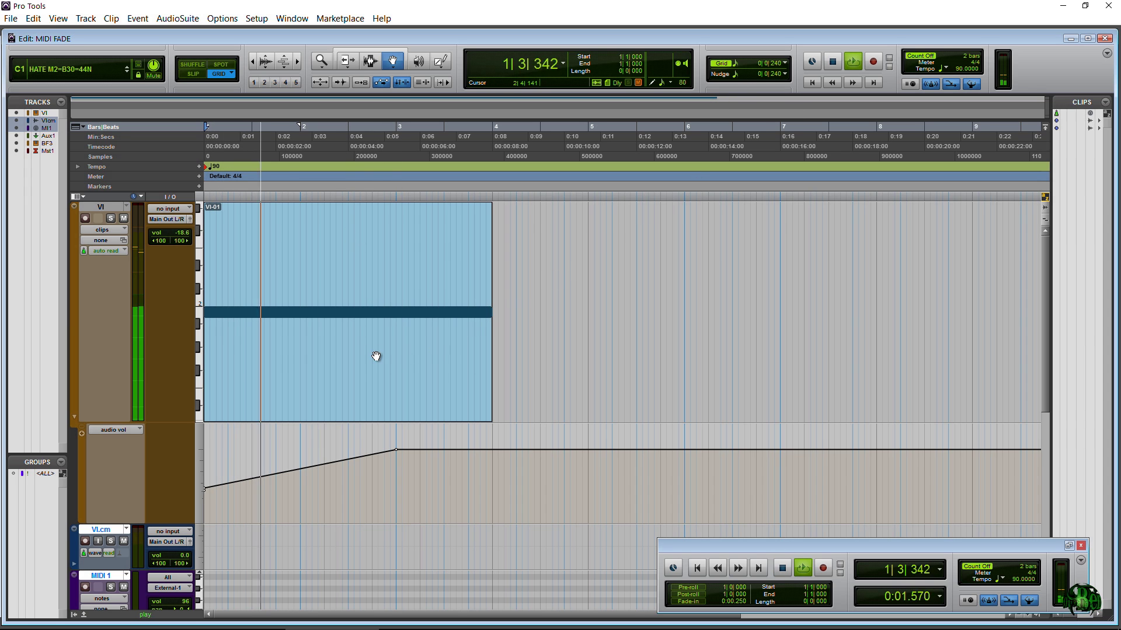
pyautogui.press('space')
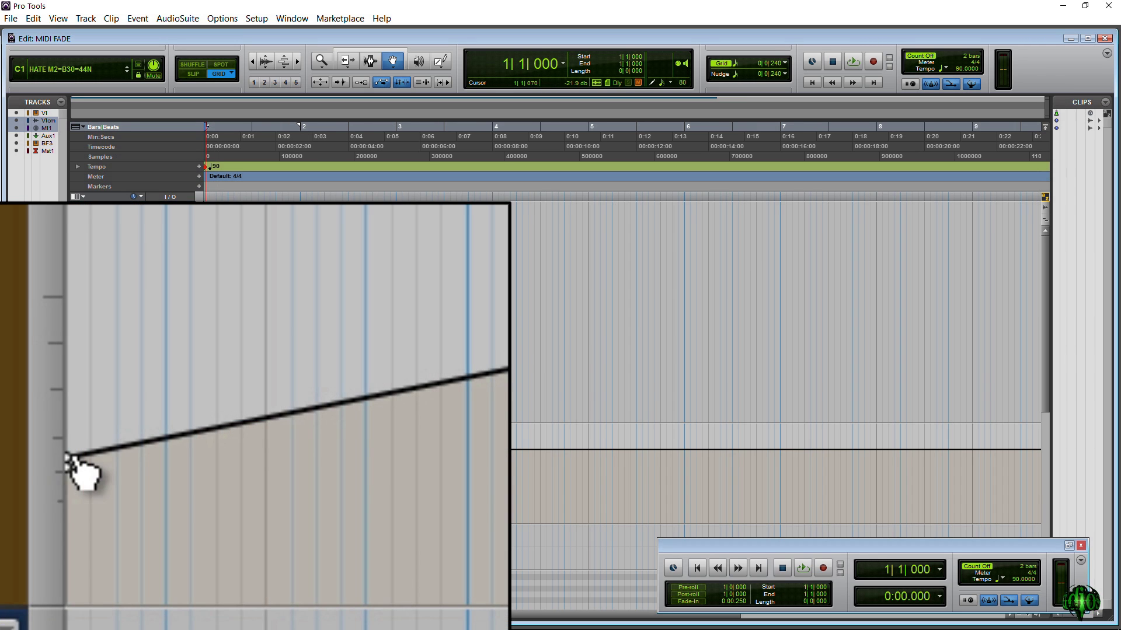
pyautogui.moveTo(69, 457); pyautogui.dragTo(66, 603)
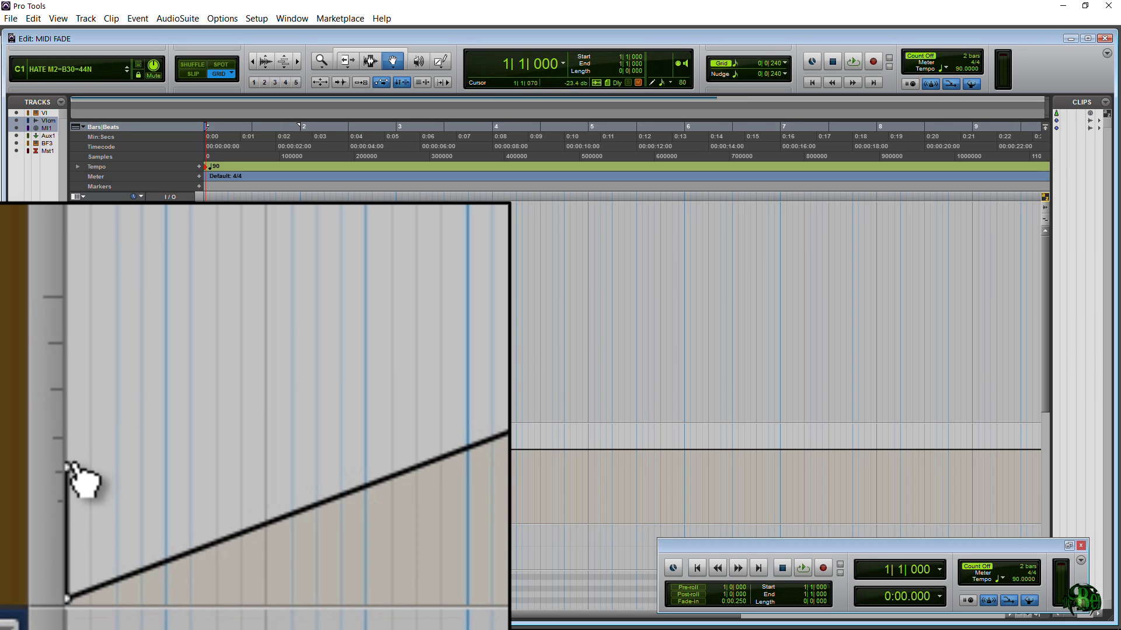
pyautogui.moveTo(70, 468); pyautogui.dragTo(111, 615)
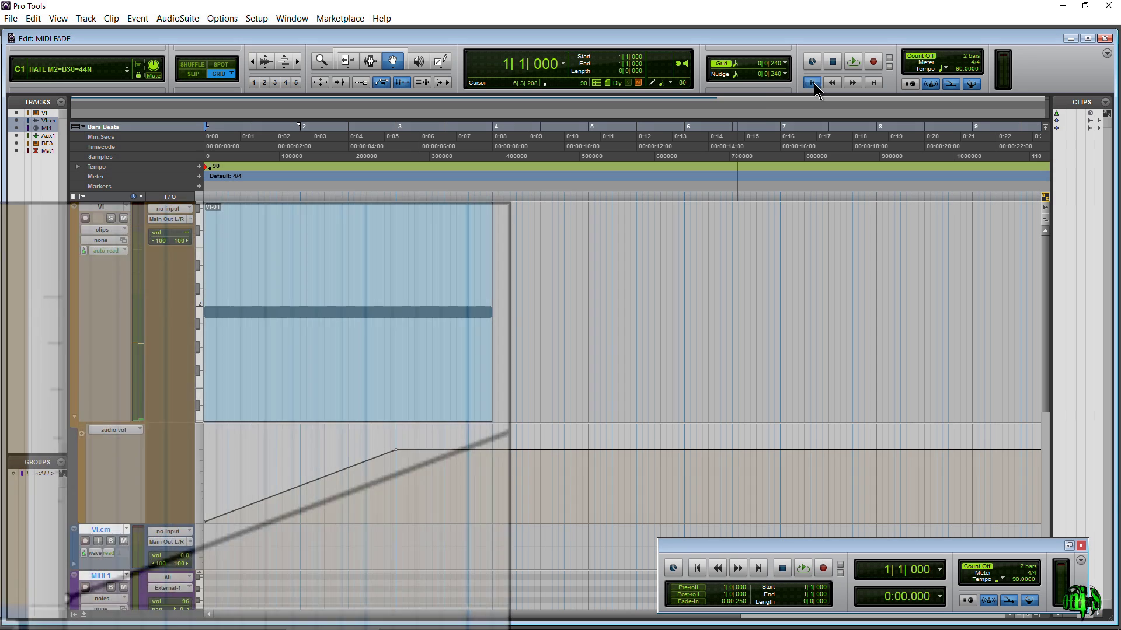
pyautogui.click(852, 61)
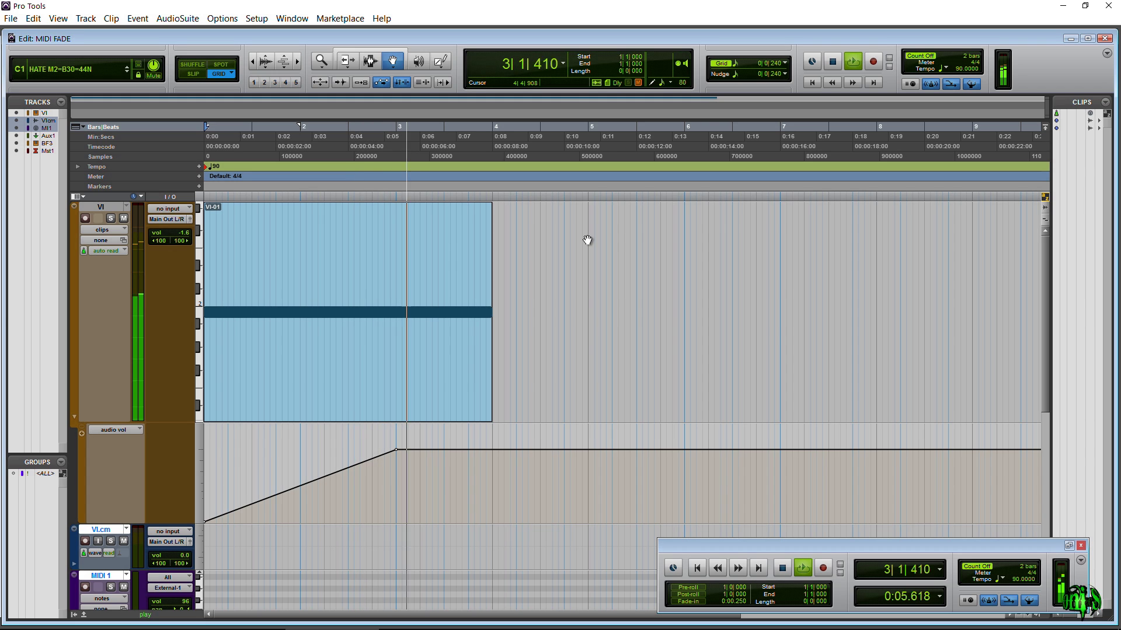
pyautogui.press('space')
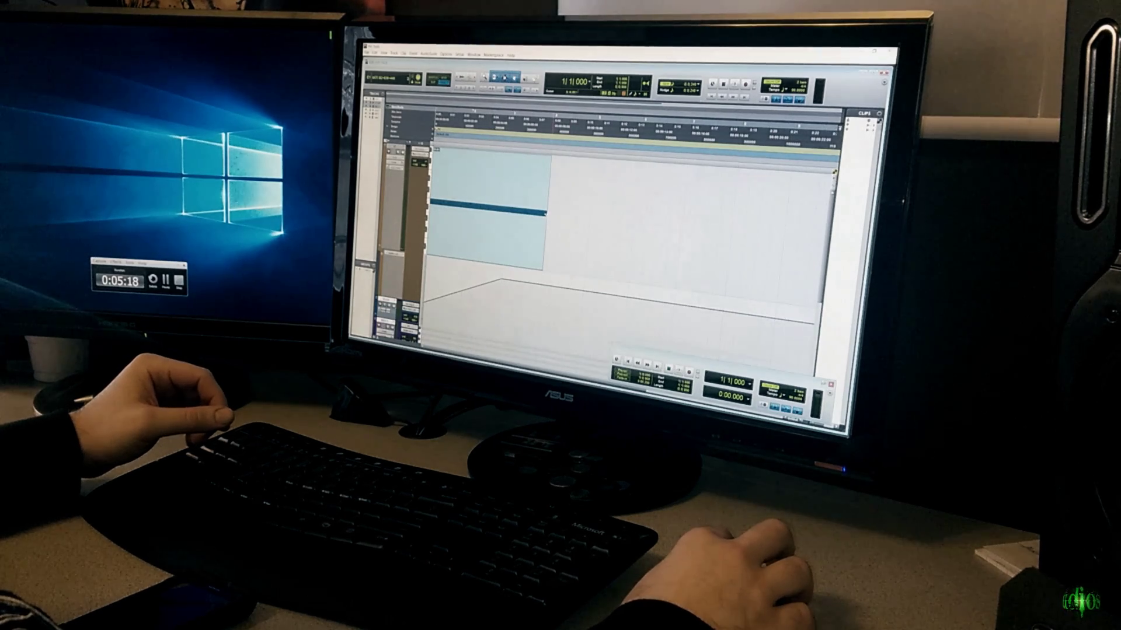
# - Set the Pencil shape back to Free Hand and select the Smart Tool
pyautogui.moveTo(548, 262); pyautogui.dragTo(671, 280)
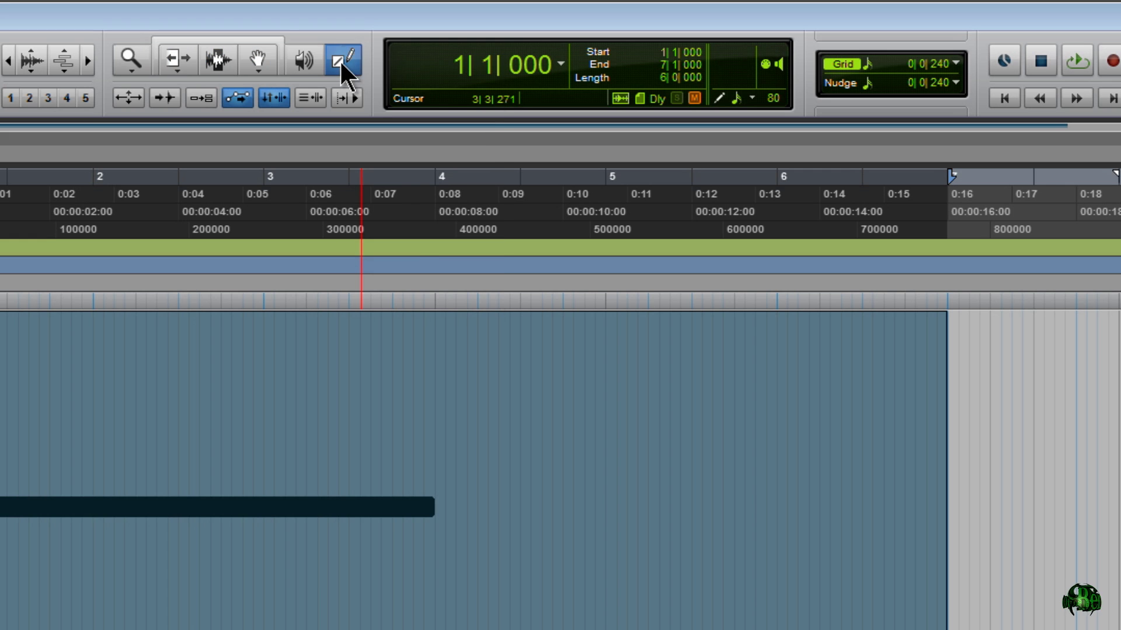
pyautogui.click(340, 61)
pyautogui.click(385, 71)
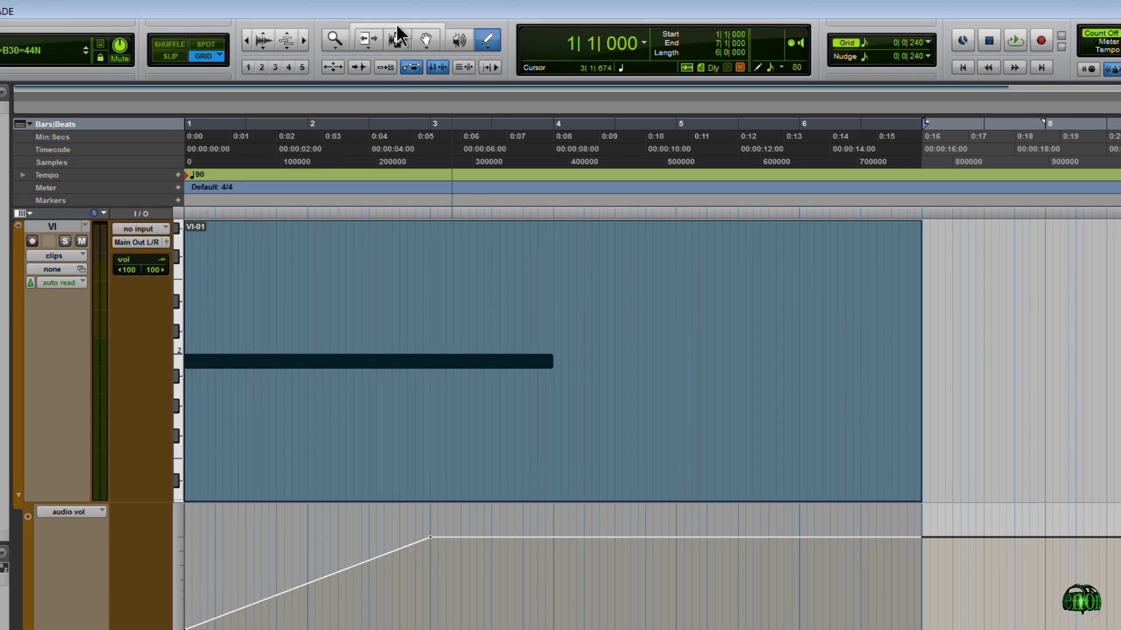
pyautogui.click(397, 27)
# - Extend the VI clip's MIDI note to bar 8 in notes view, then return to clips view
pyautogui.click(79, 256)
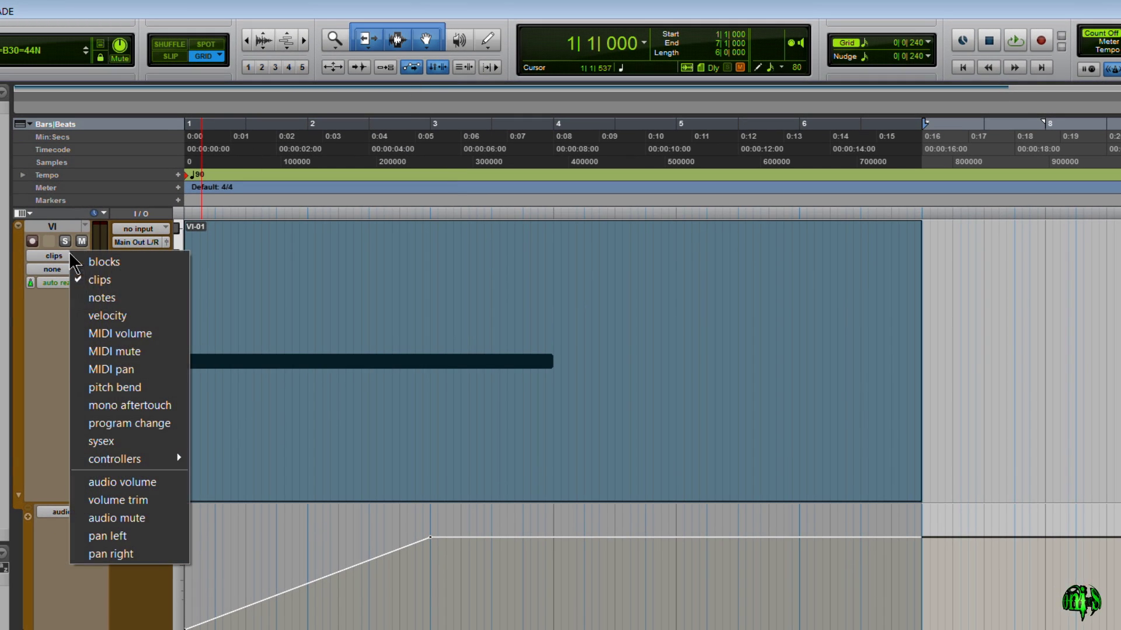
pyautogui.click(98, 295)
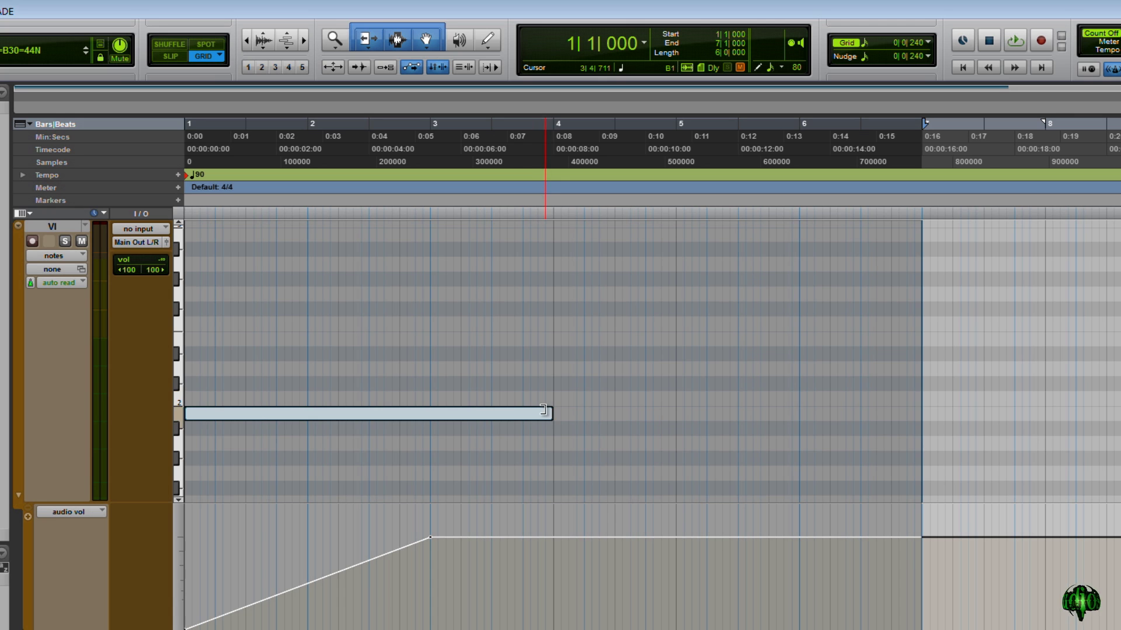
pyautogui.moveTo(543, 409); pyautogui.dragTo(1008, 417)
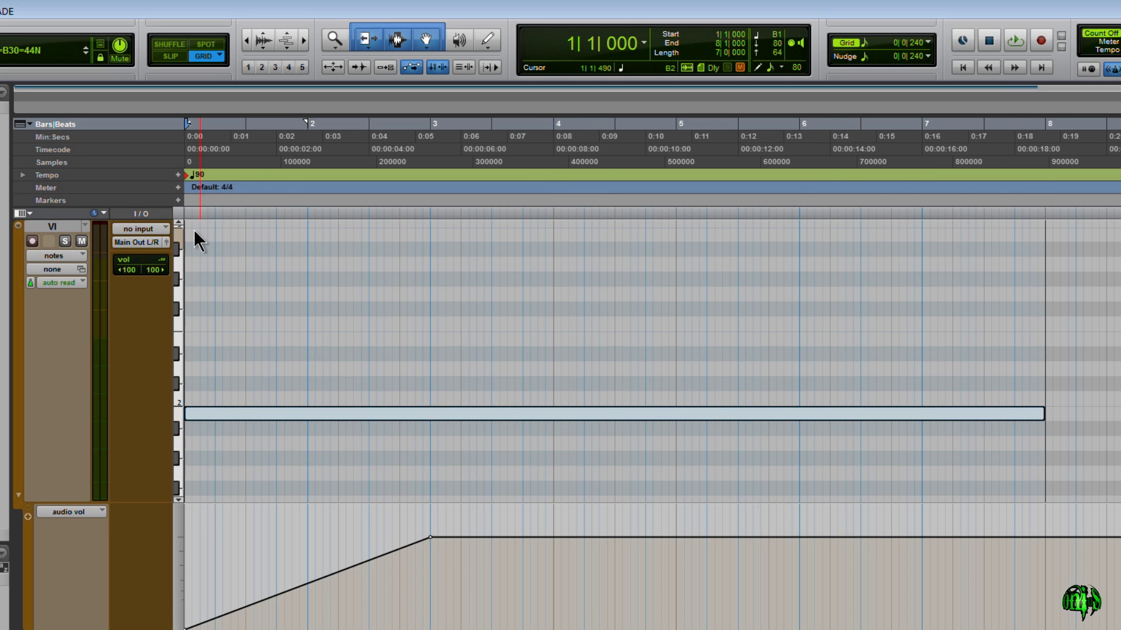
pyautogui.click(86, 257)
pyautogui.click(109, 278)
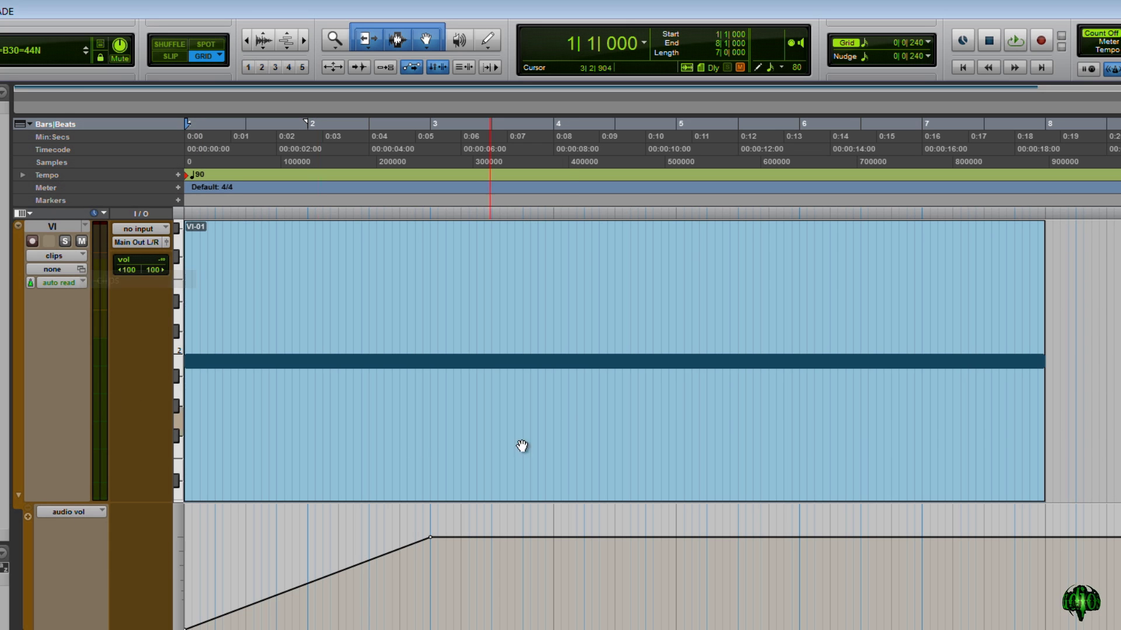
# - Draw a freehand wavy VI volume curve after the fade-in, then play it
pyautogui.click(492, 46)
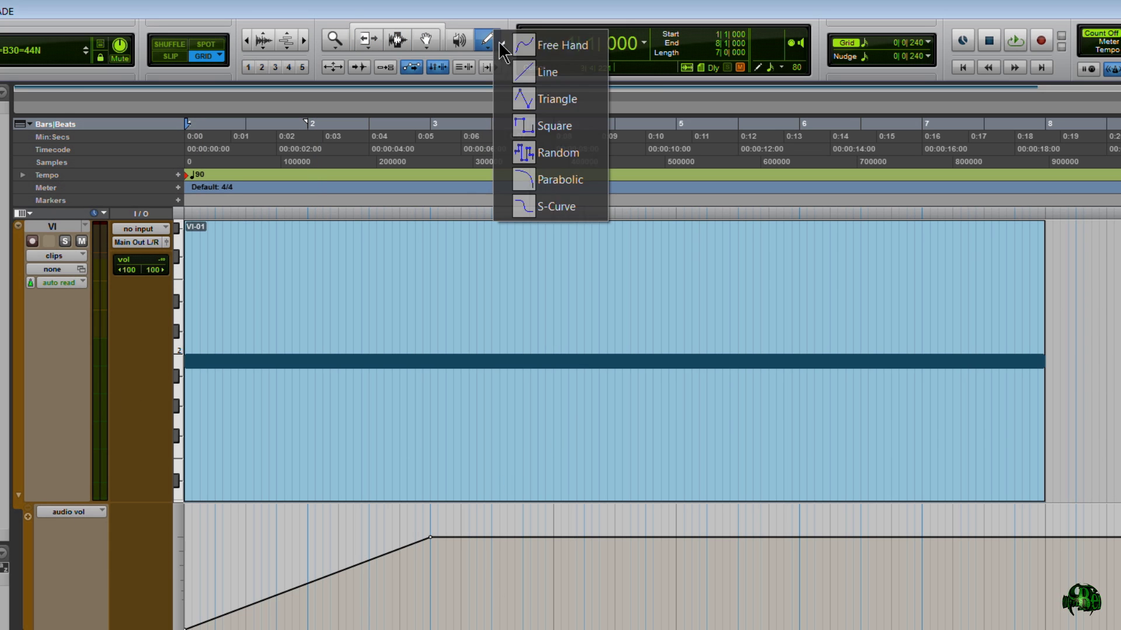
pyautogui.click(564, 45)
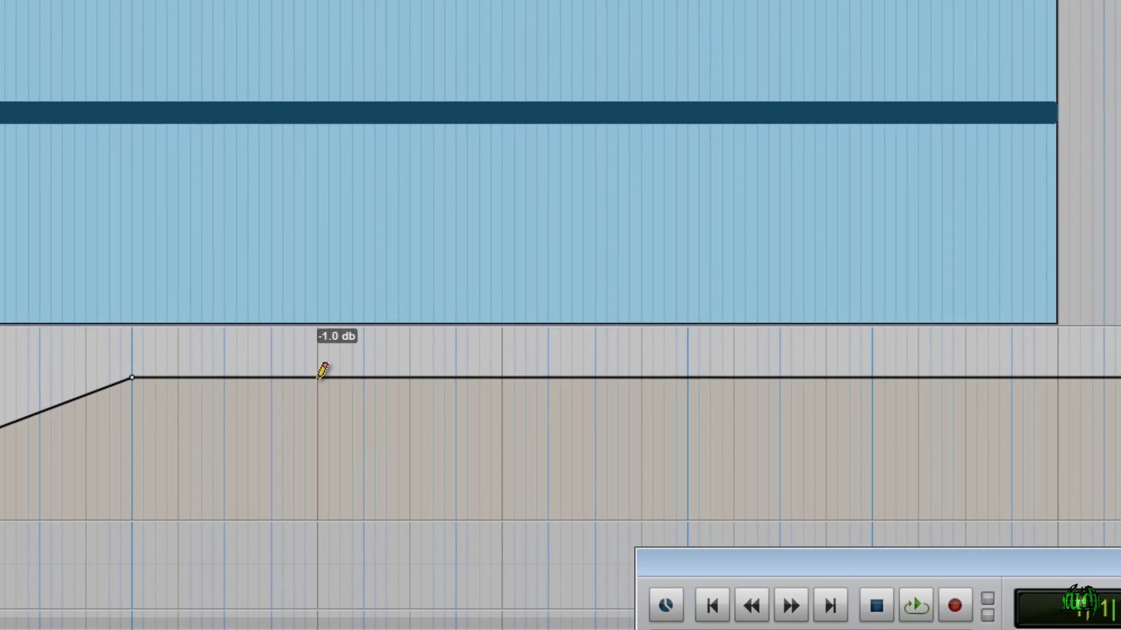
pyautogui.moveTo(320, 376); pyautogui.dragTo(316, 355)
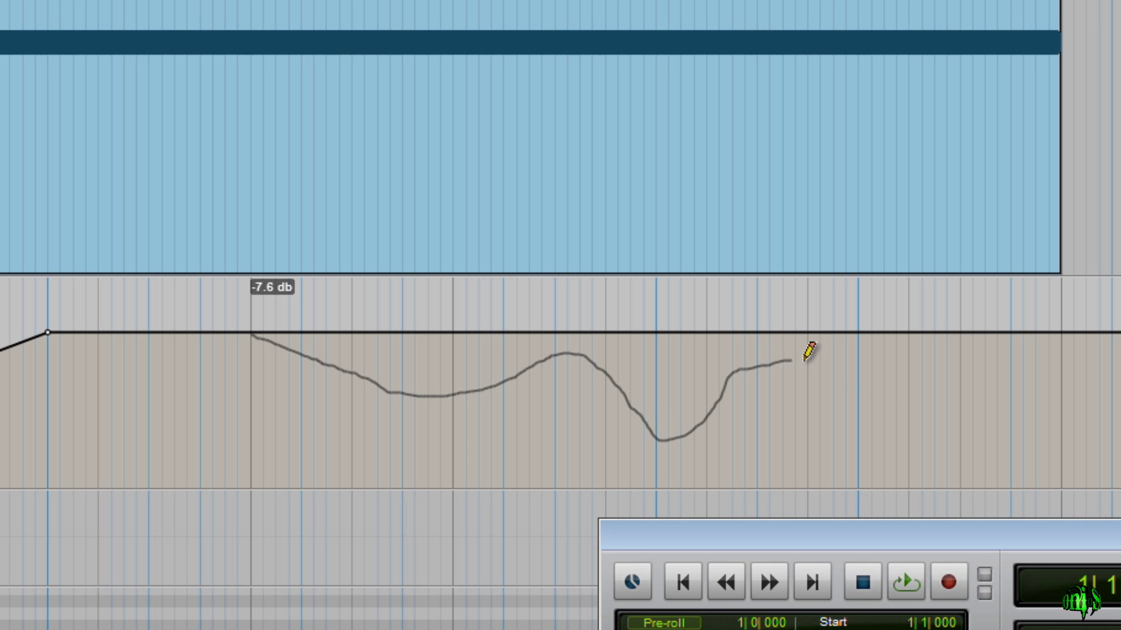
pyautogui.moveTo(1070, 475); pyautogui.dragTo(1049, 479)
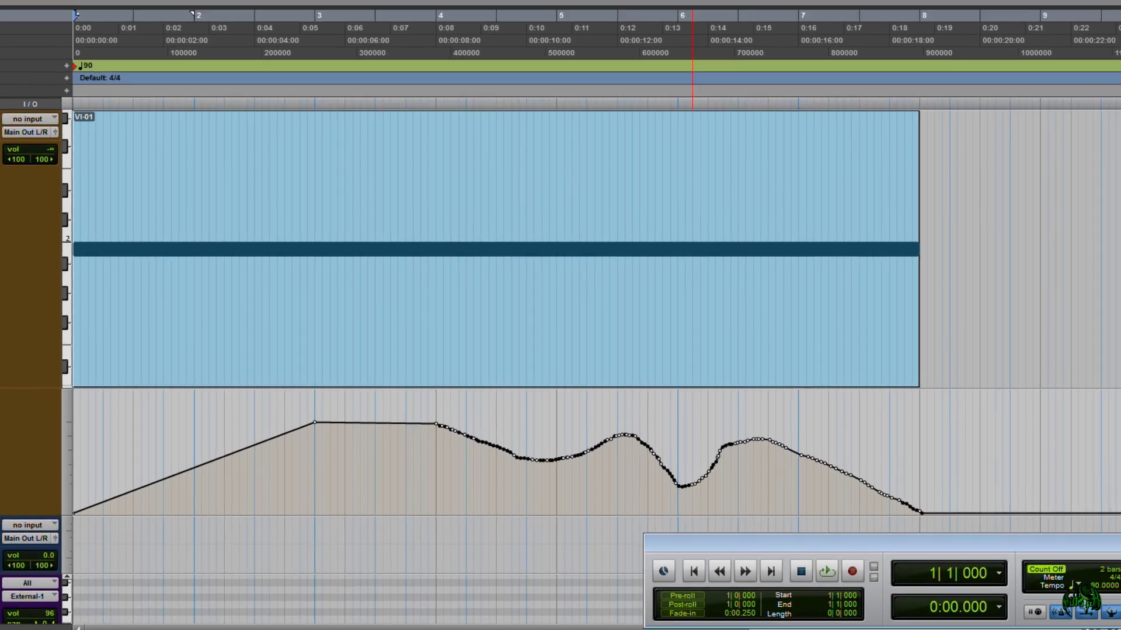
pyautogui.press('space')
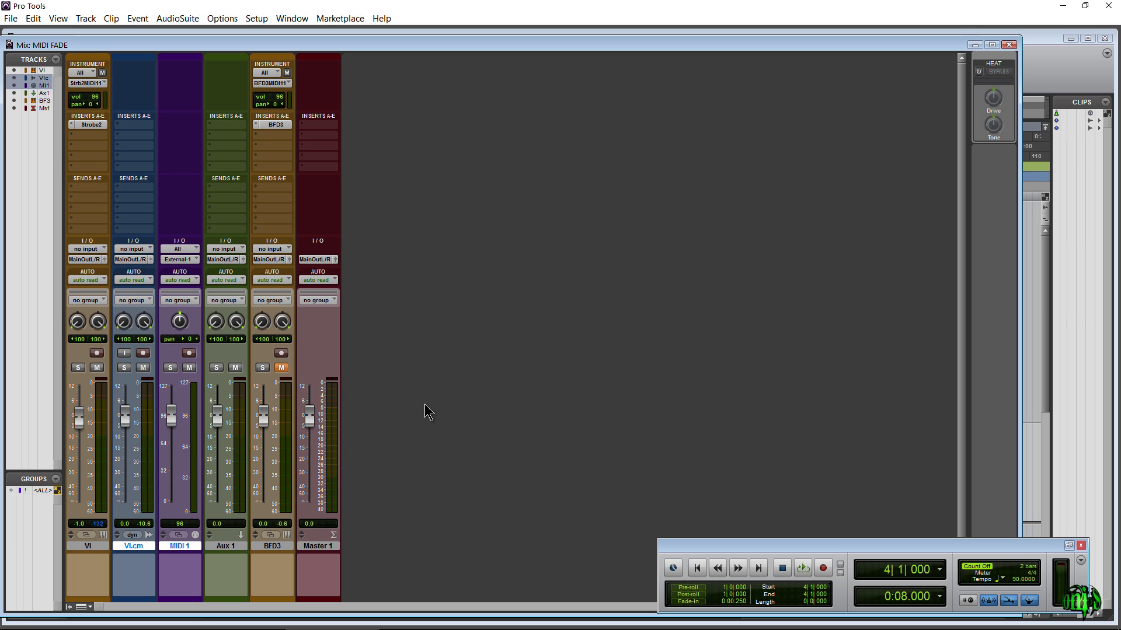
# - Play and stop the session while the VI fader follows the volume automation
pyautogui.press('space')
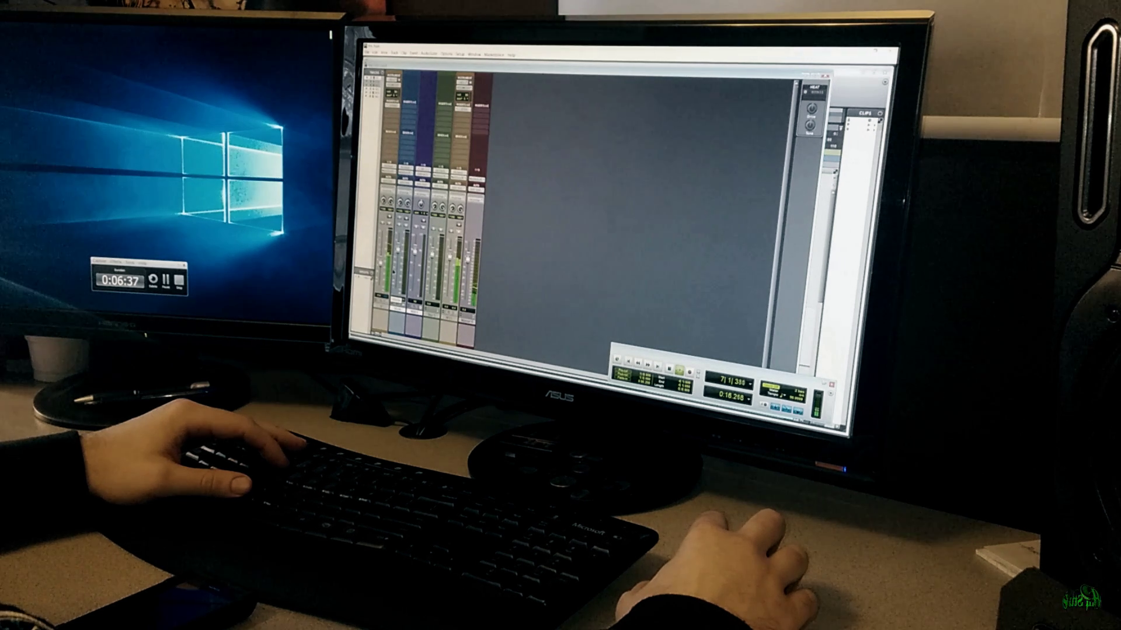
pyautogui.press('space')
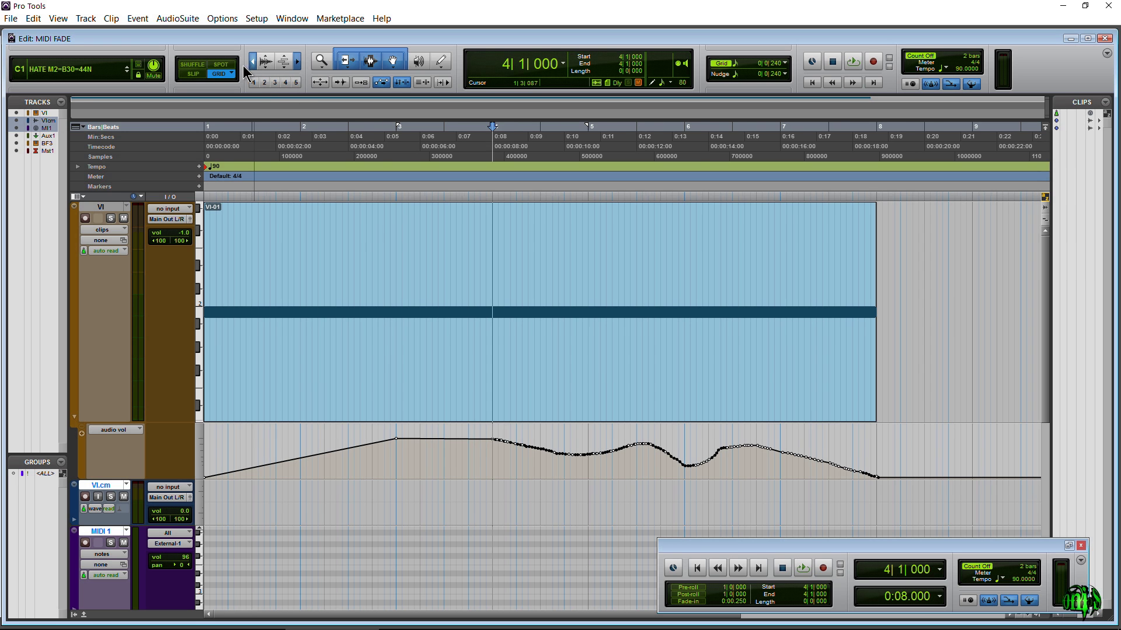
# - Keep freehand drawing, switch to the Grabber, and zoom in at the session start
pyautogui.click(319, 82)
pyautogui.click(442, 66)
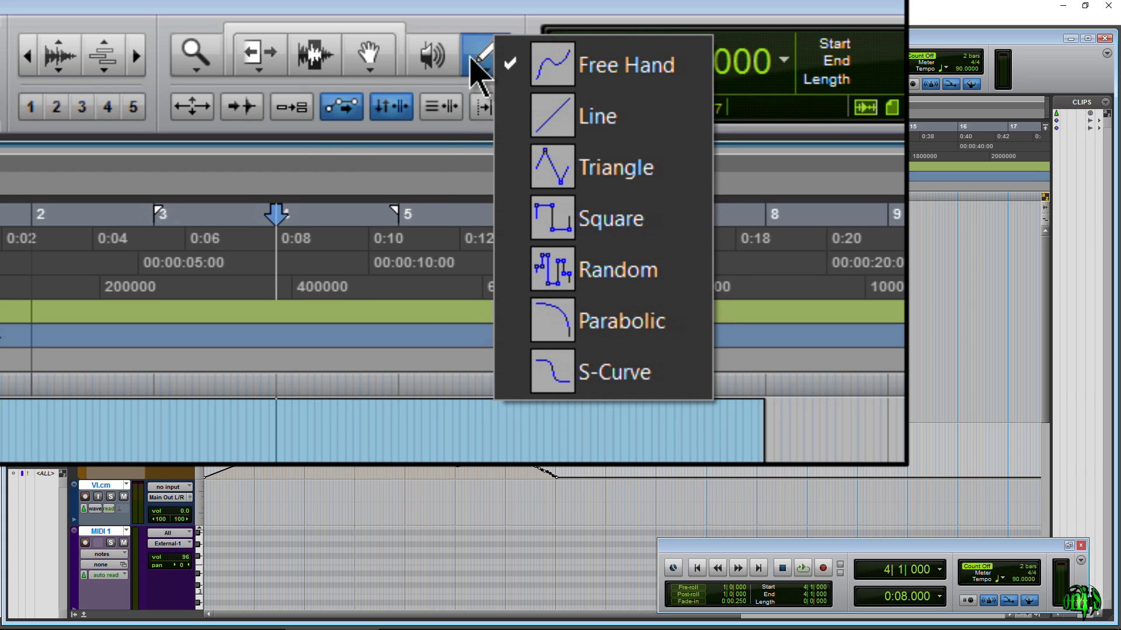
pyautogui.click(473, 58)
pyautogui.click(368, 61)
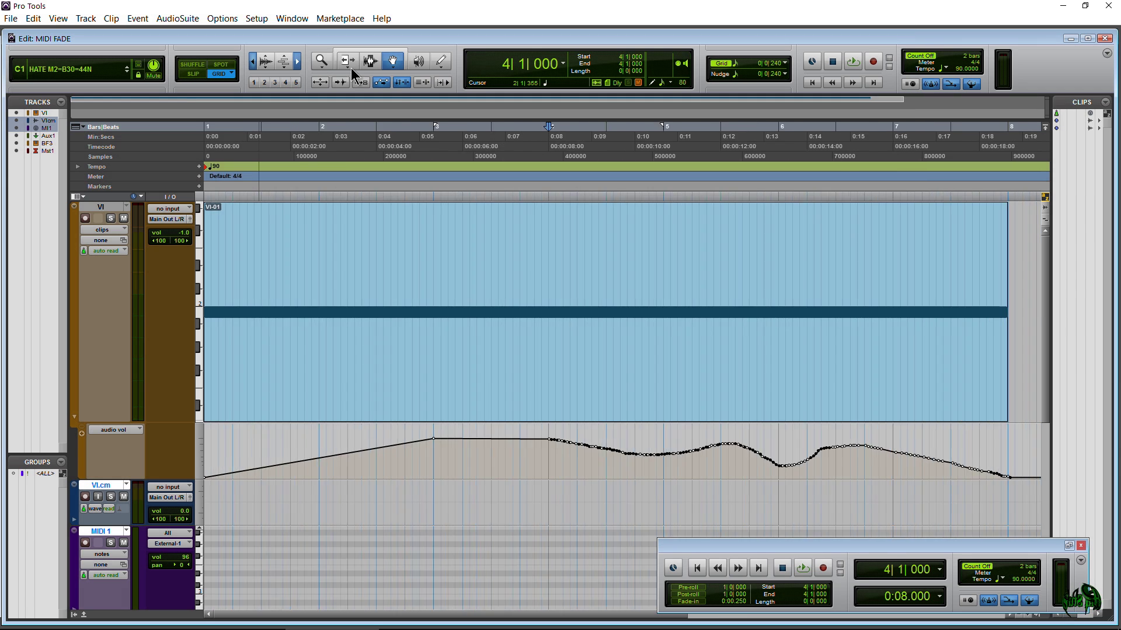
pyautogui.hotkey('ctrl', ']')
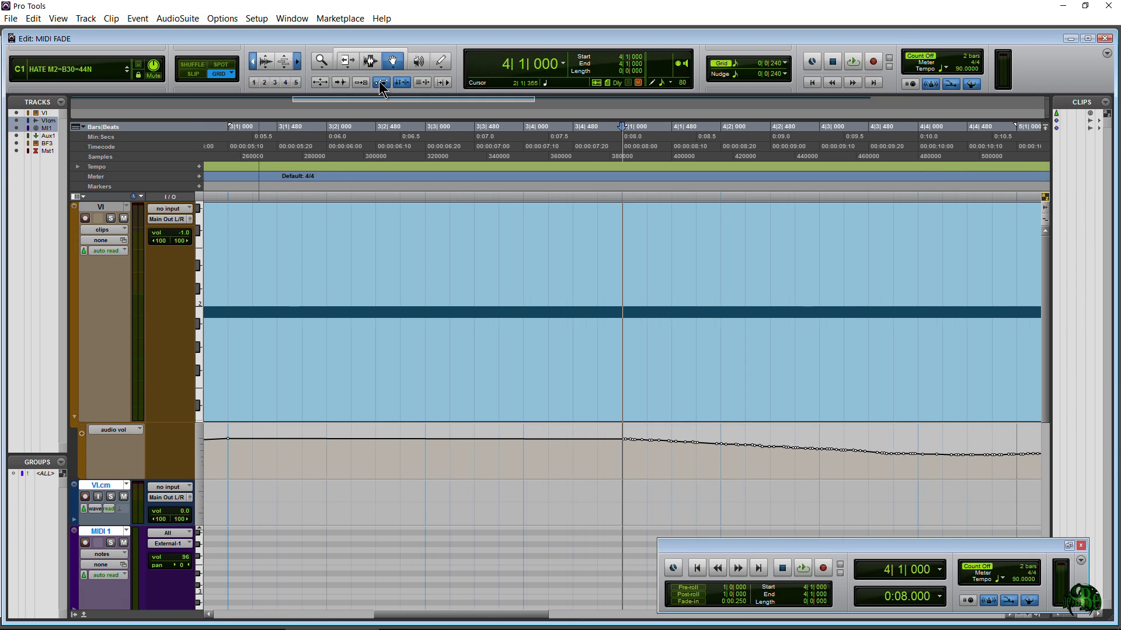
pyautogui.click(811, 82)
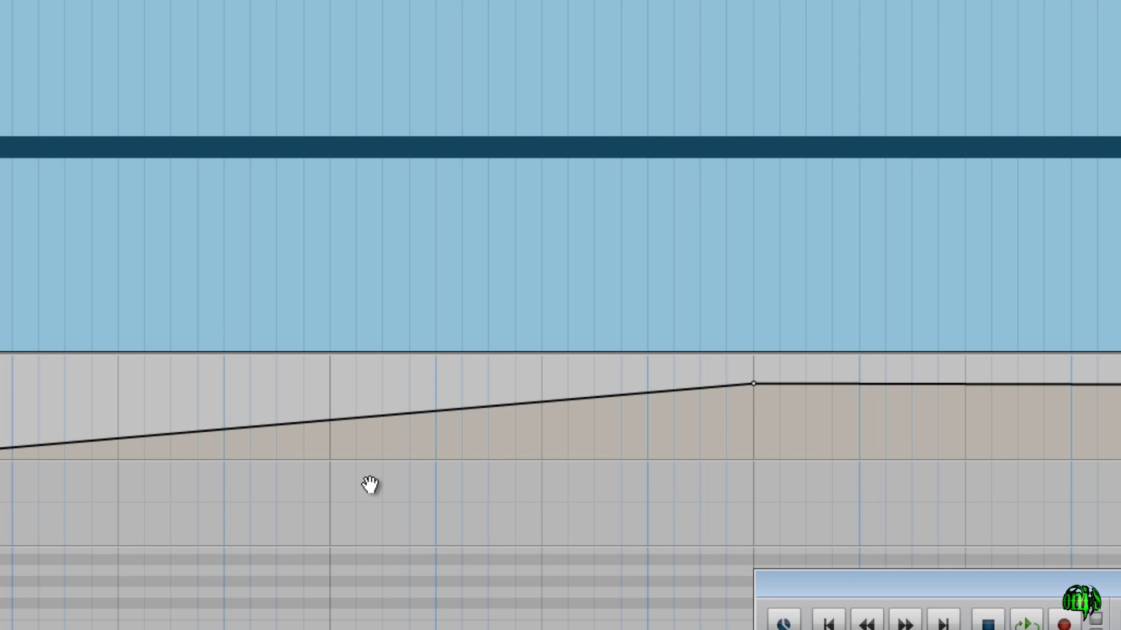
# - Add a breakpoint on the VI fade-in, drag points into a dip, and play it
pyautogui.click(332, 423)
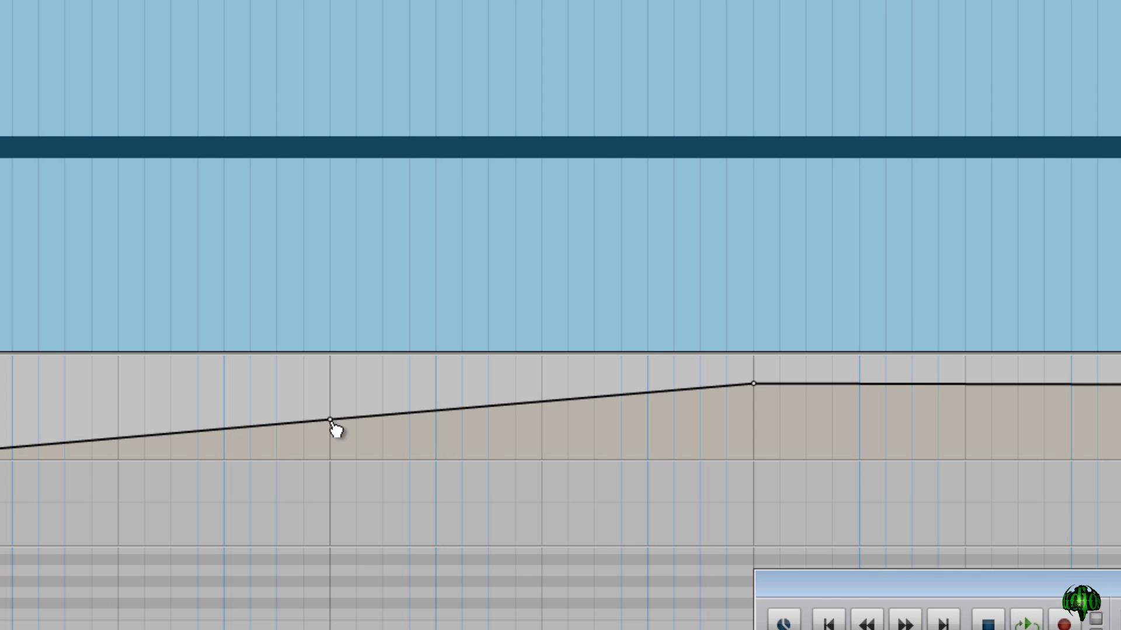
pyautogui.moveTo(334, 426); pyautogui.dragTo(330, 408)
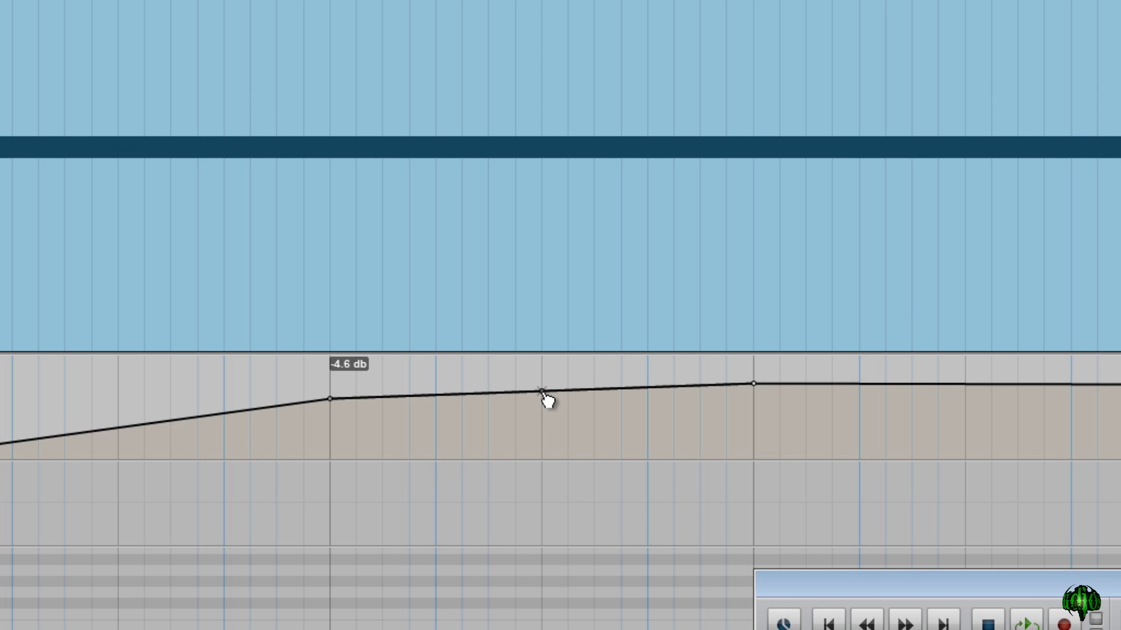
pyautogui.moveTo(547, 402)
pyautogui.mouseDown()
pyautogui.moveTo(540, 450)
pyautogui.moveTo(543, 434)
pyautogui.mouseUp()
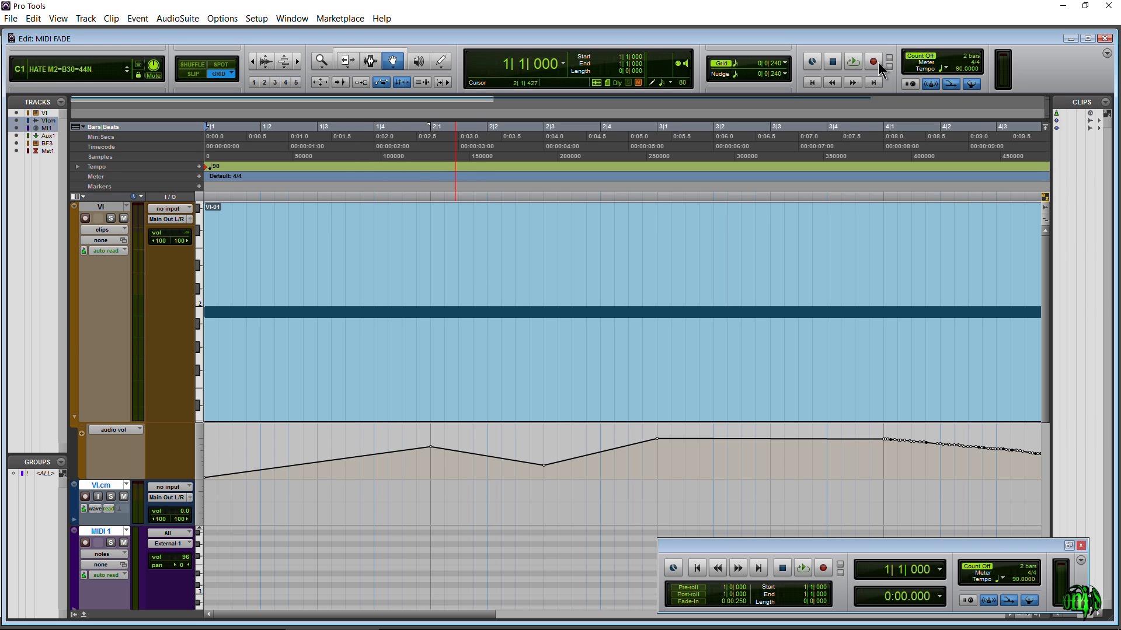
pyautogui.press('space')
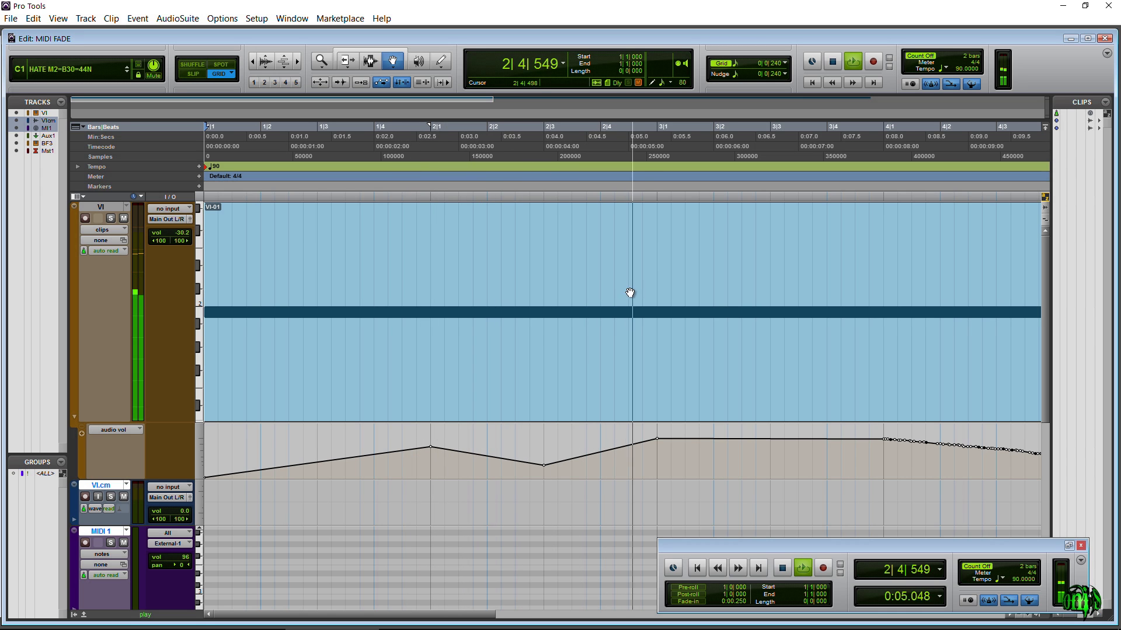
# - From the session start, Trim-drag the whole VI volume curve upward, keeping its shape
pyautogui.press('space')
pyautogui.click(812, 83)
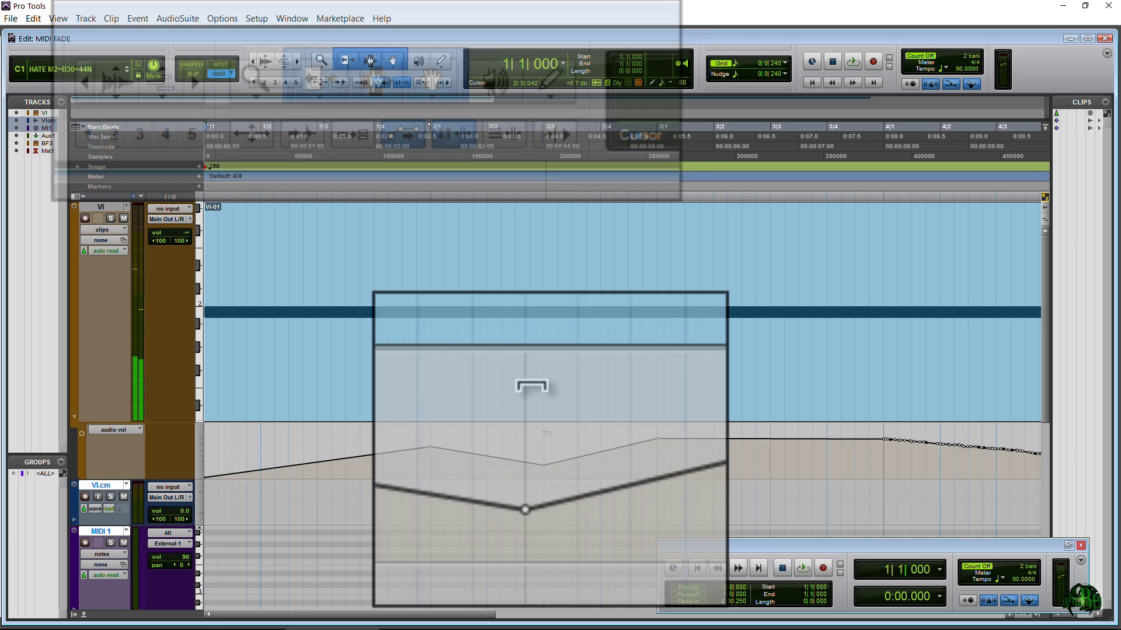
pyautogui.moveTo(520, 391); pyautogui.dragTo(529, 413)
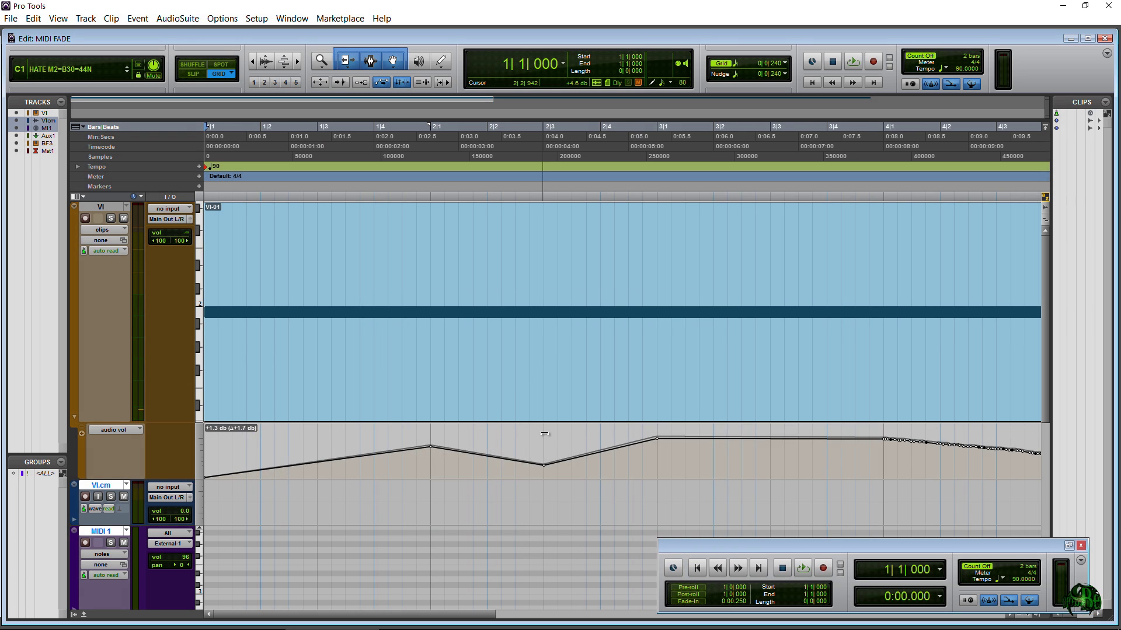
pyautogui.moveTo(529, 413); pyautogui.dragTo(544, 429)
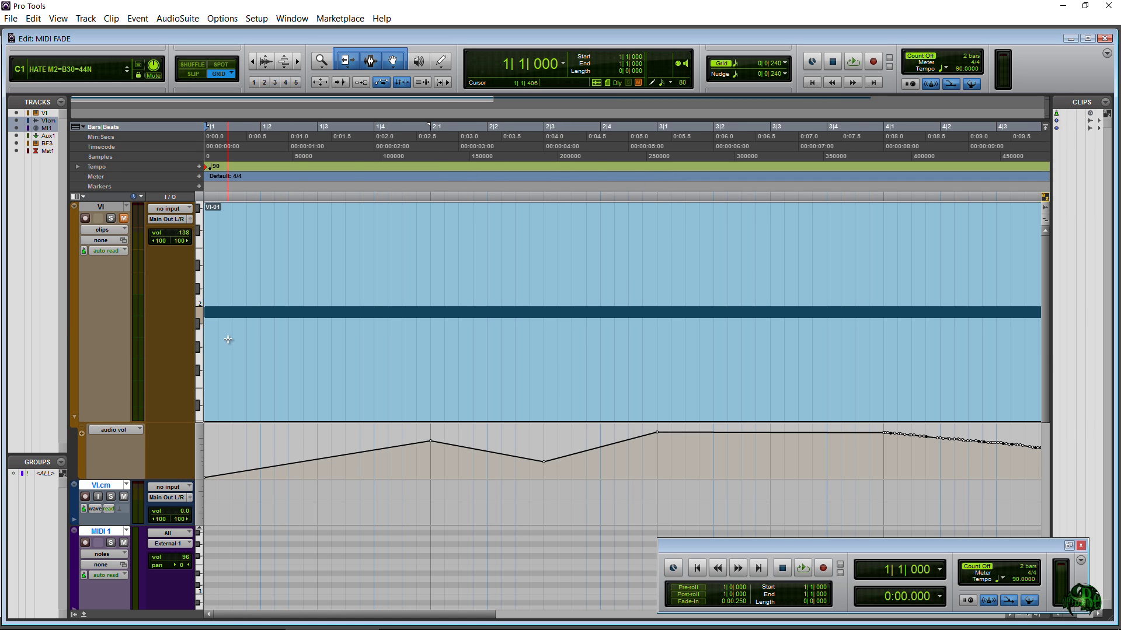
pyautogui.scroll(-5, 228, 340)
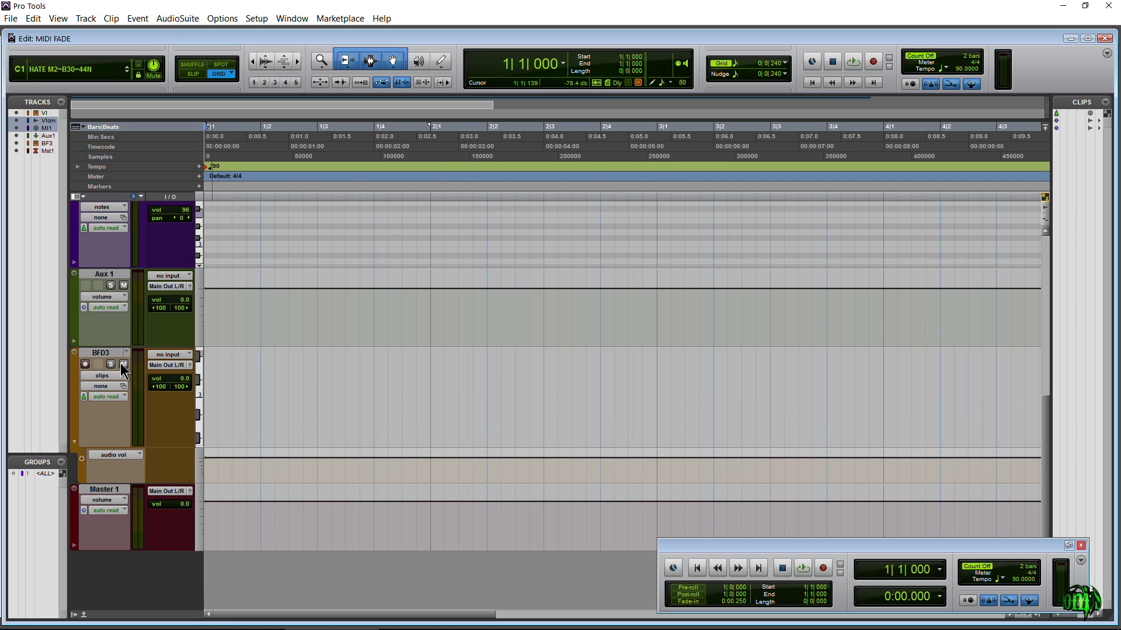
# - Open and close the BFD3 drum plugin from the mixer, then play from the edit window
pyautogui.hotkey('ctrl', '=')
pyautogui.click(277, 127)
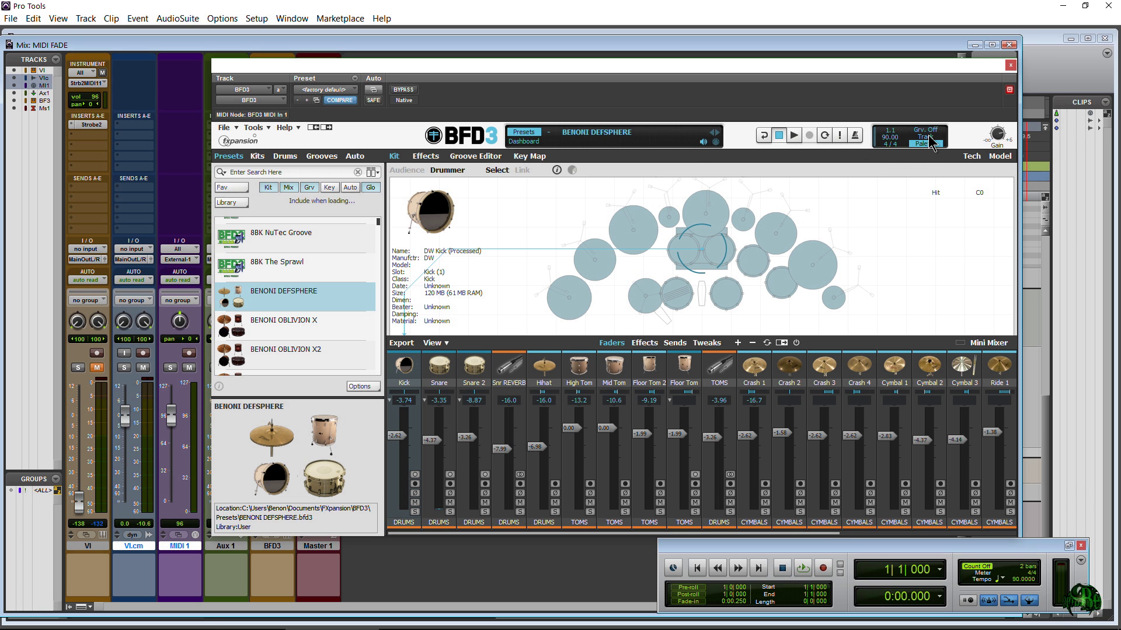
pyautogui.click(1010, 67)
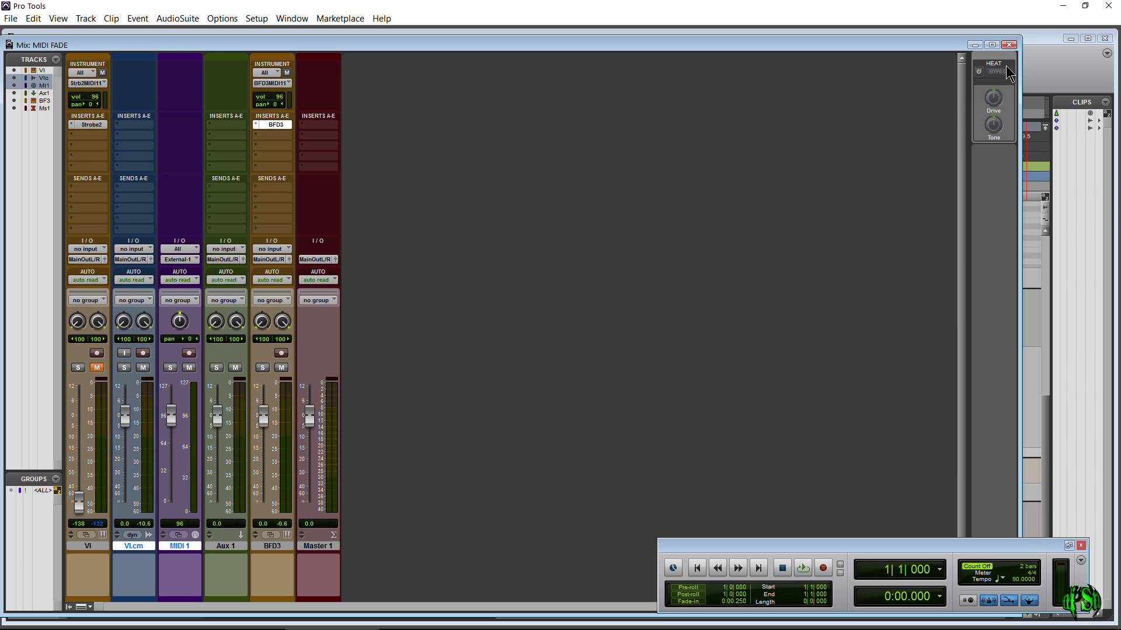
pyautogui.click(1034, 52)
pyautogui.press('space')
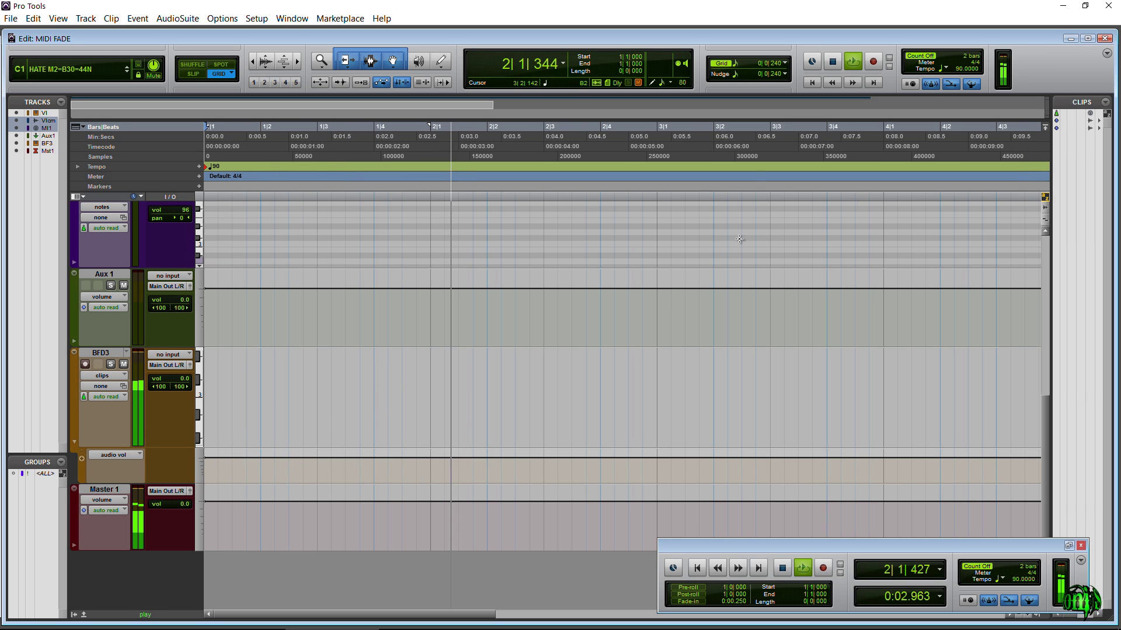
# - Stop at the session start and show BFD3's audio volume automation lane
pyautogui.click(811, 82)
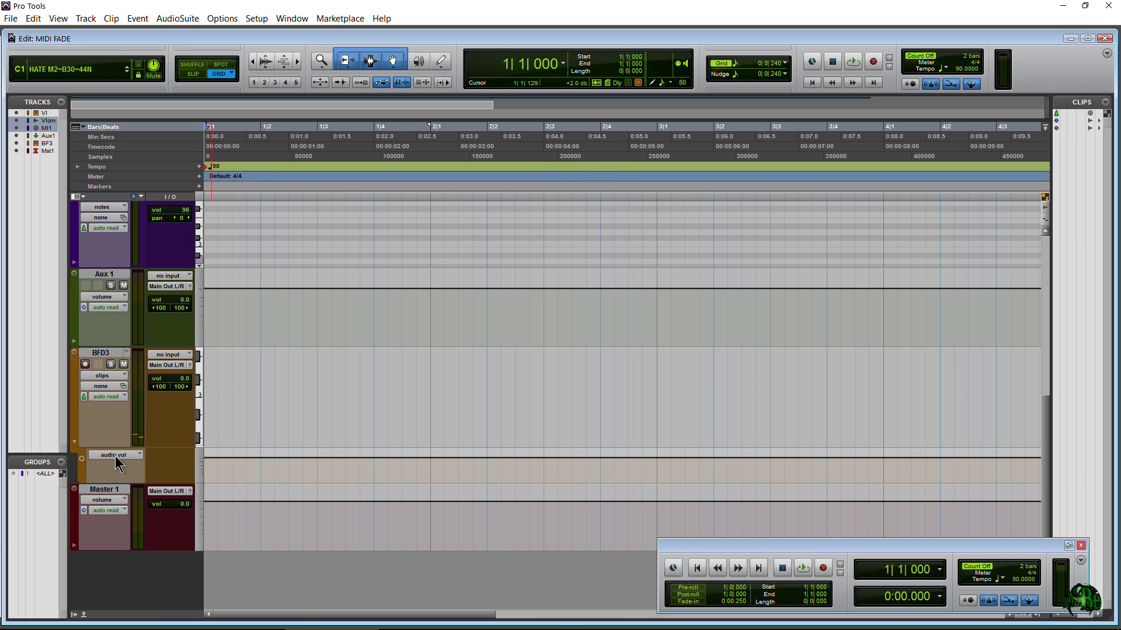
pyautogui.click(77, 413)
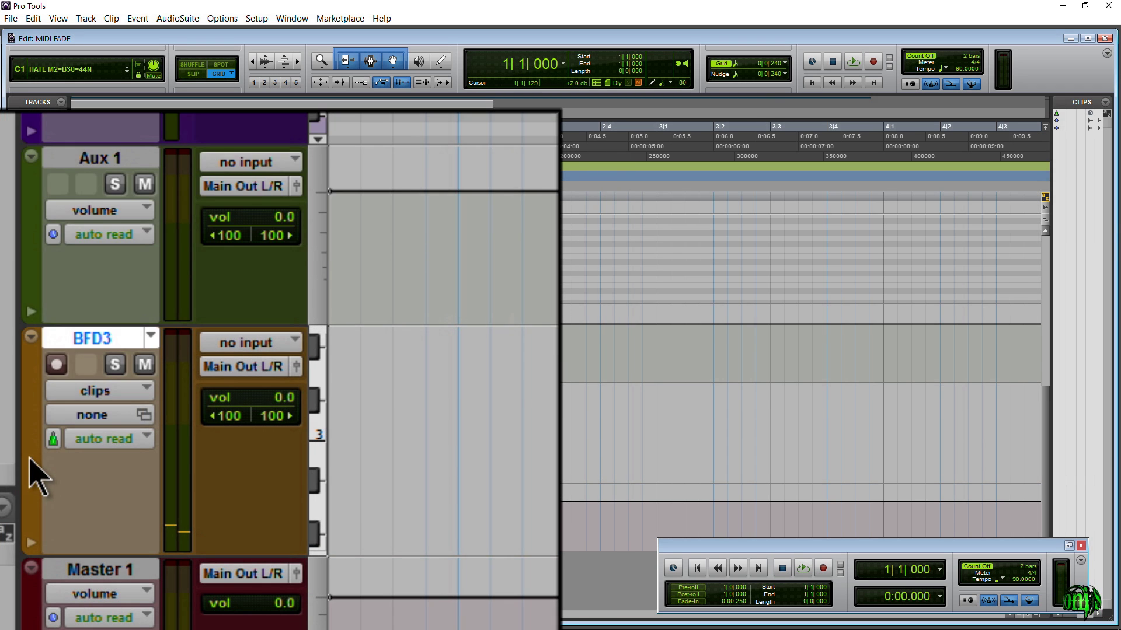
pyautogui.click(31, 537)
pyautogui.click(172, 580)
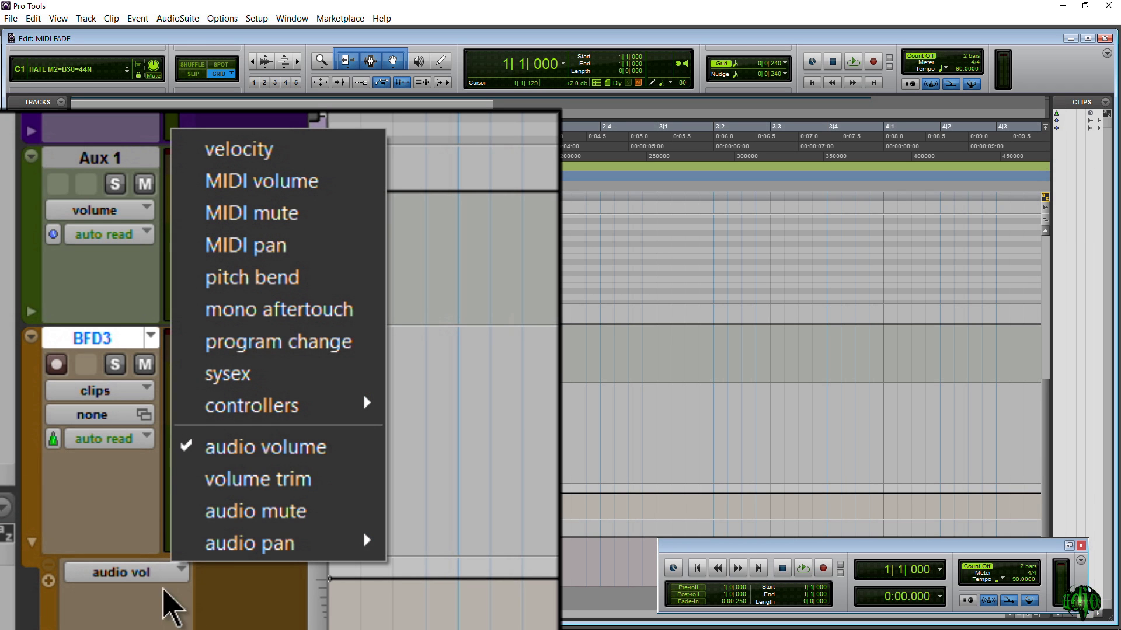
pyautogui.click(210, 446)
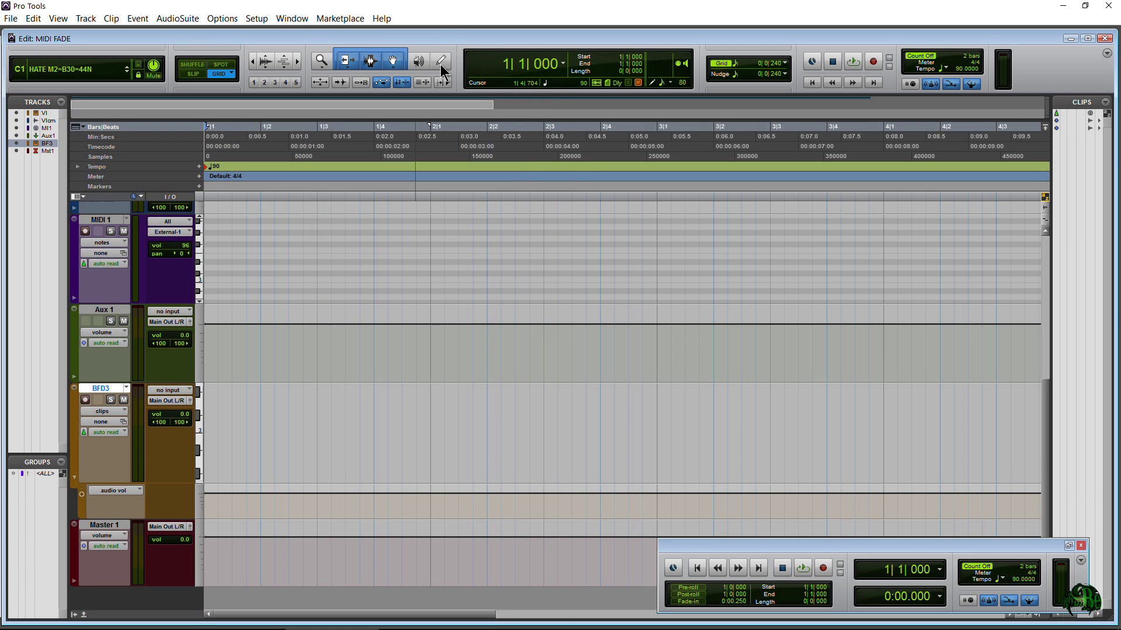
# - Draw a straight rising BFD3 volume line from the start to bar 3 in Pencil Line mode
pyautogui.click(441, 62)
pyautogui.click(463, 88)
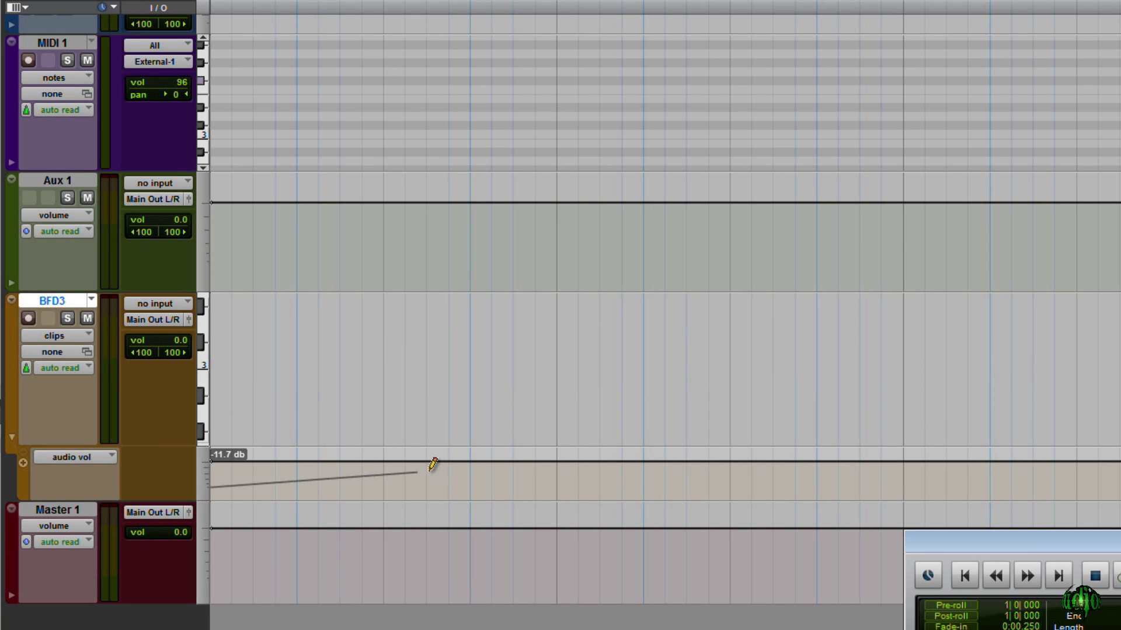
pyautogui.moveTo(432, 465)
pyautogui.mouseDown()
pyautogui.moveTo(772, 471)
pyautogui.moveTo(907, 456)
pyautogui.moveTo(917, 403)
pyautogui.moveTo(908, 453)
pyautogui.mouseUp()
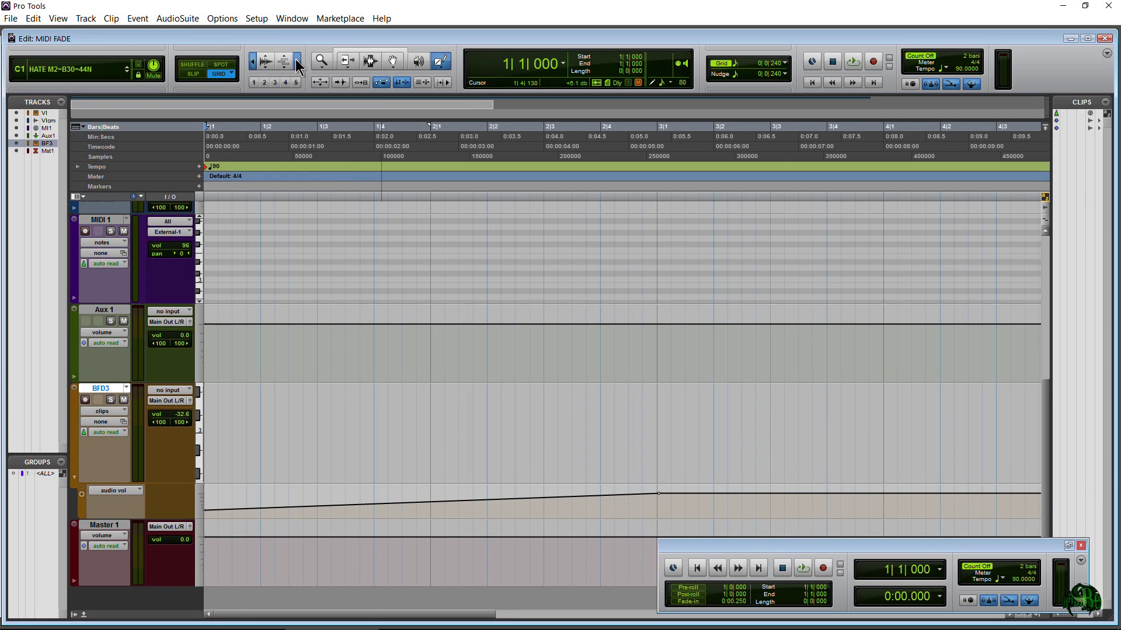
pyautogui.click(297, 63)
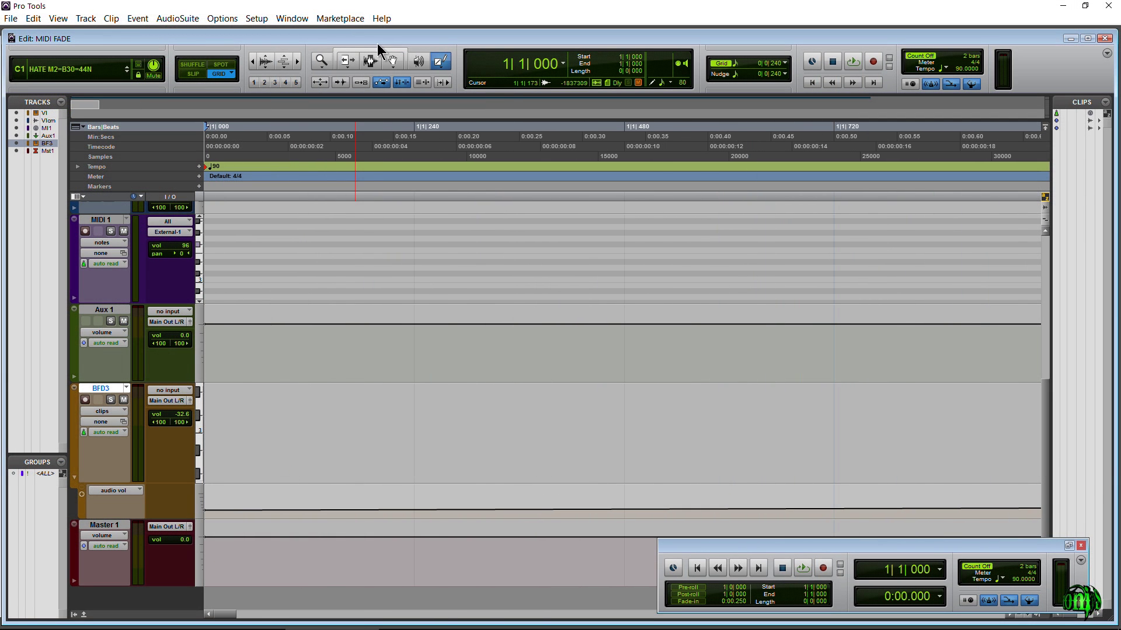
# - Zoom out and play back the session to hear the BFD3 fade-in
pyautogui.click(254, 63)
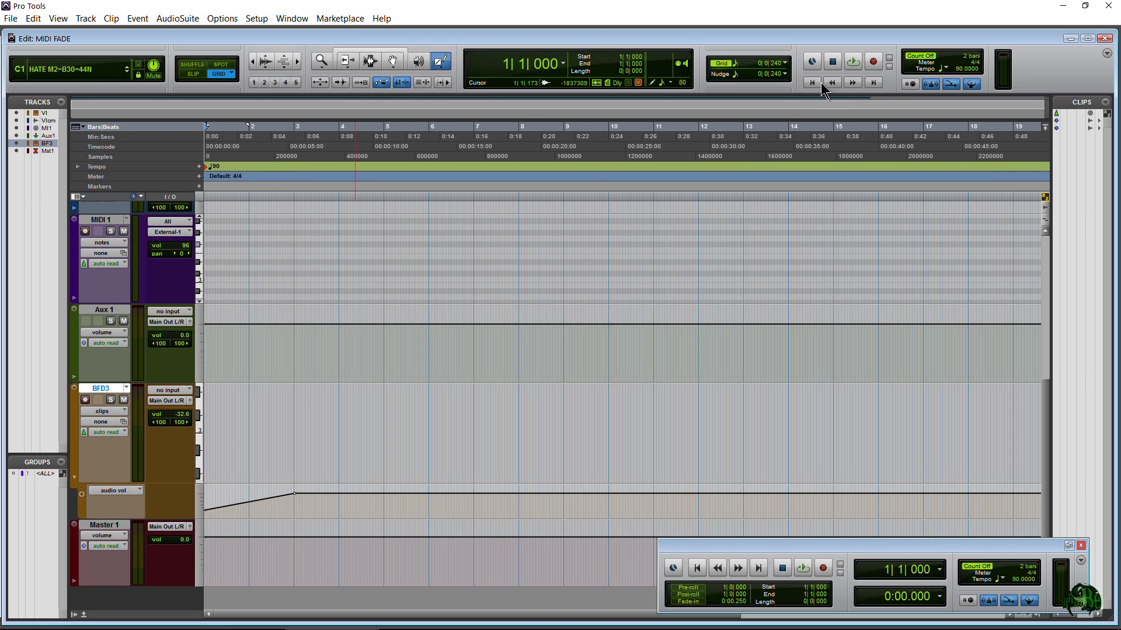
pyautogui.press('space')
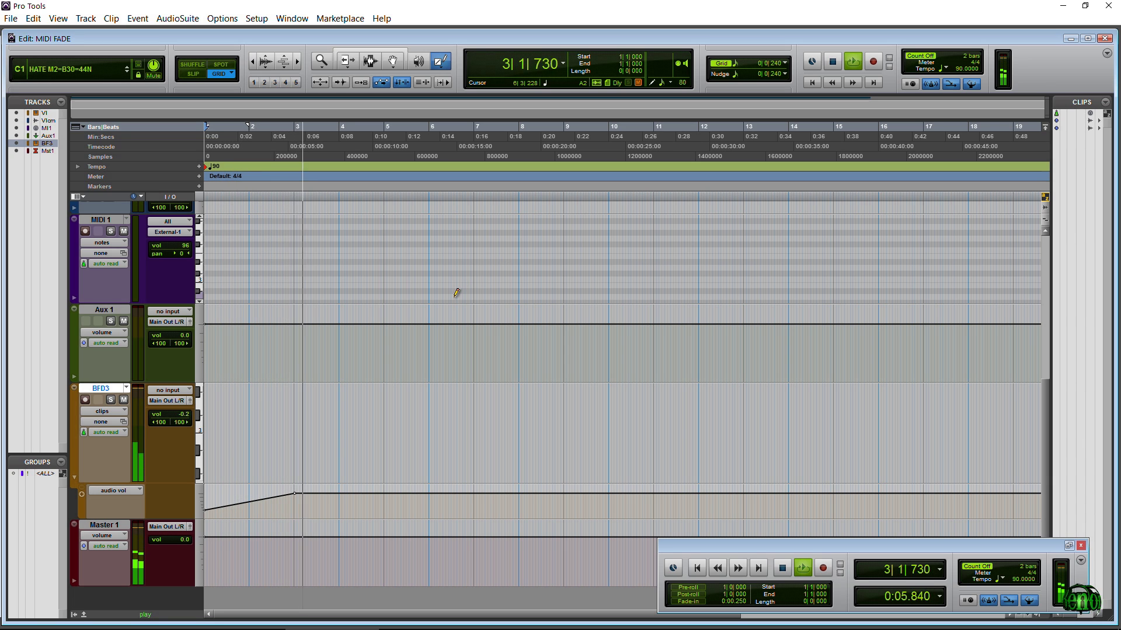
pyautogui.press('space')
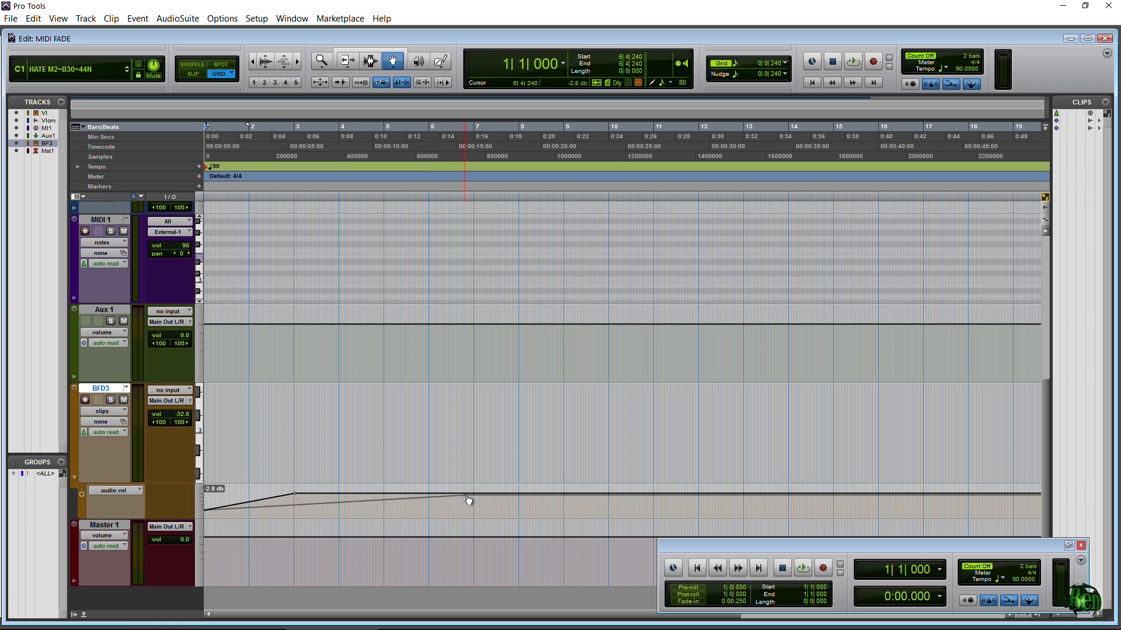
# - Move the BFD3 fade breakpoint later toward bar 7, undoing an added raised breakpoint
pyautogui.moveTo(468, 501); pyautogui.dragTo(473, 496)
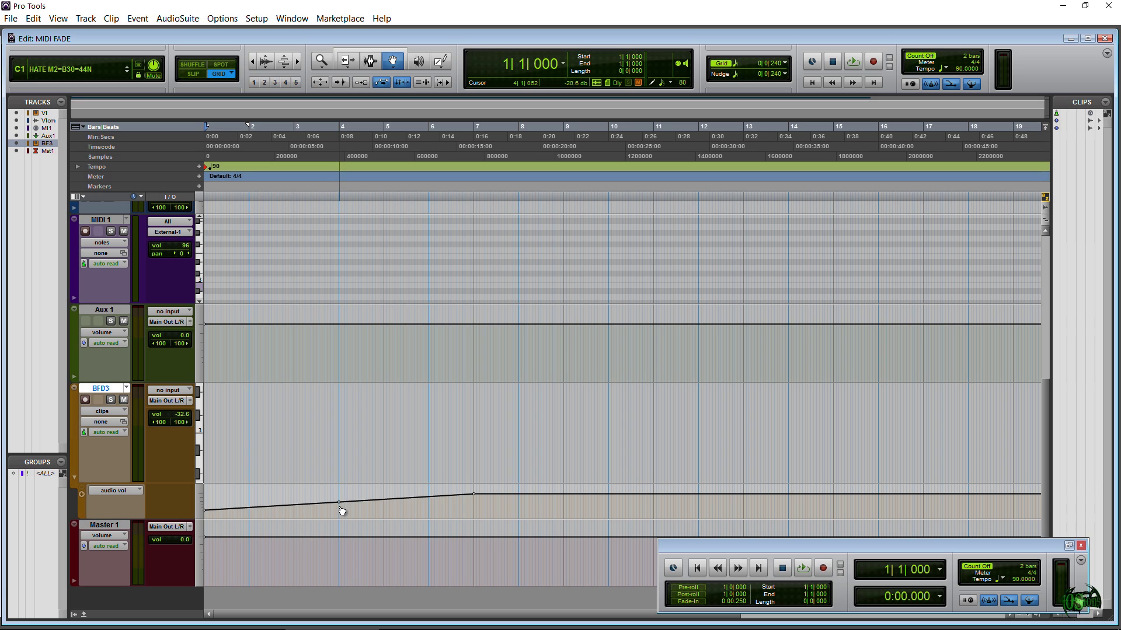
pyautogui.moveTo(342, 507); pyautogui.dragTo(343, 489)
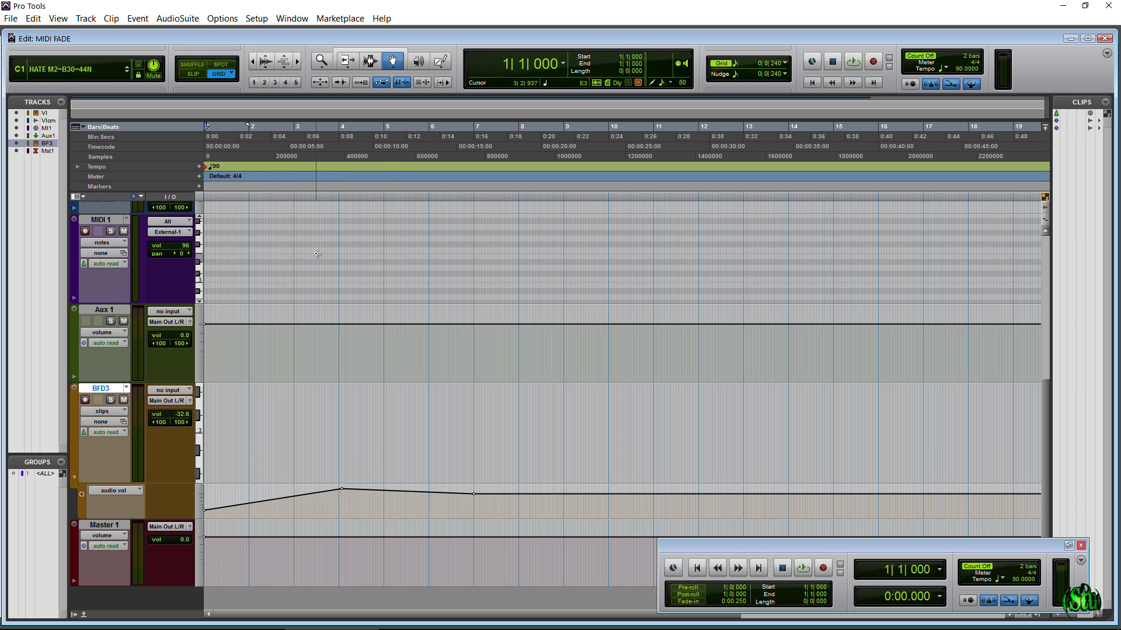
pyautogui.hotkey('ctrl', 'z')
pyautogui.scroll(5, 297, 287)
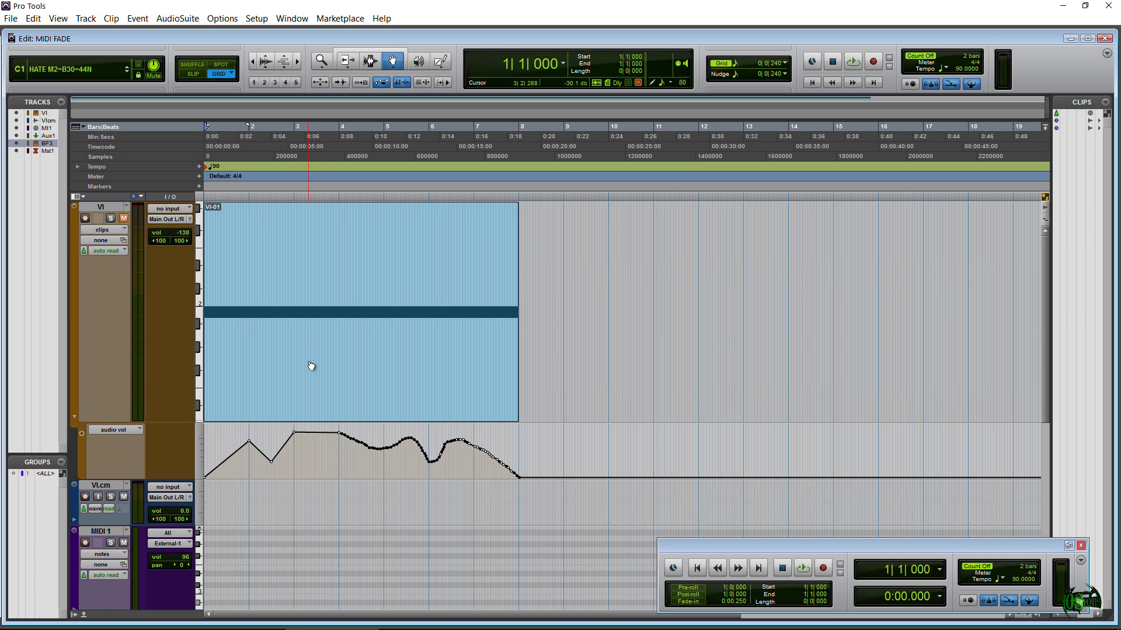
pyautogui.scroll(-5, 311, 366)
# - Freehand-draw an Aux 1 volume ramp rising to about bar 4, then return to the Grabber
pyautogui.click(106, 255)
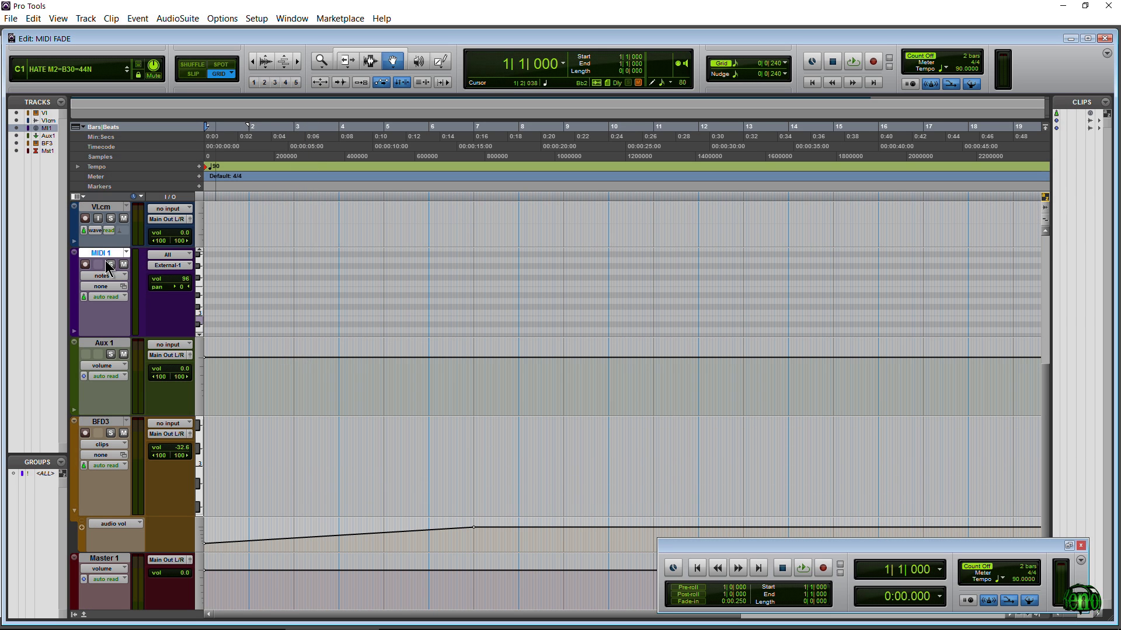
pyautogui.click(103, 343)
pyautogui.press('F10')
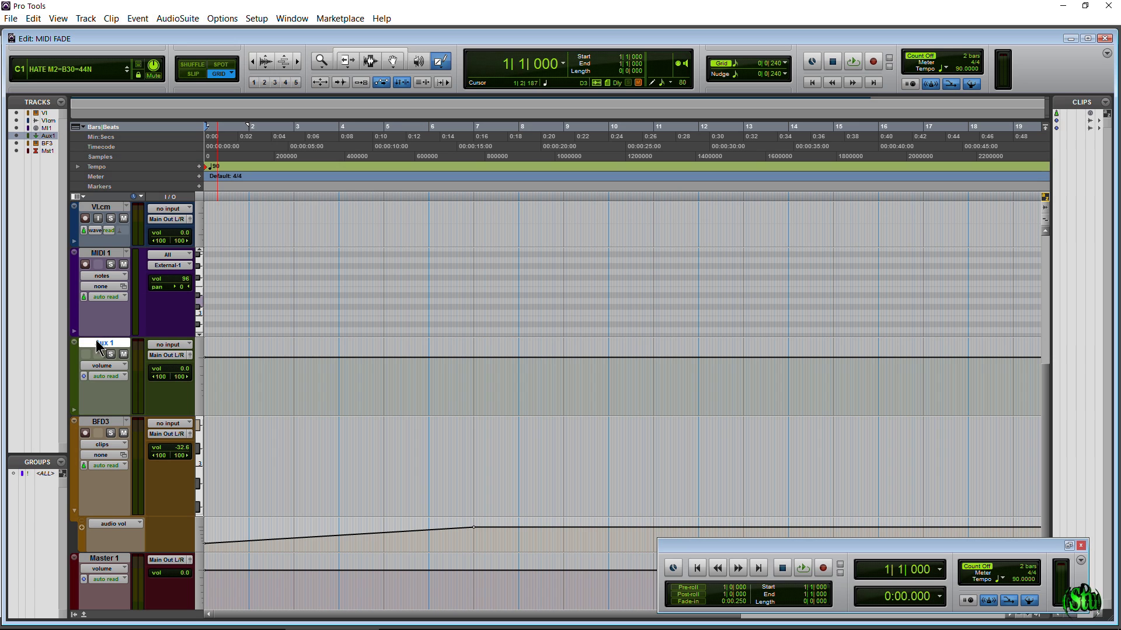
pyautogui.click(117, 372)
pyautogui.click(160, 438)
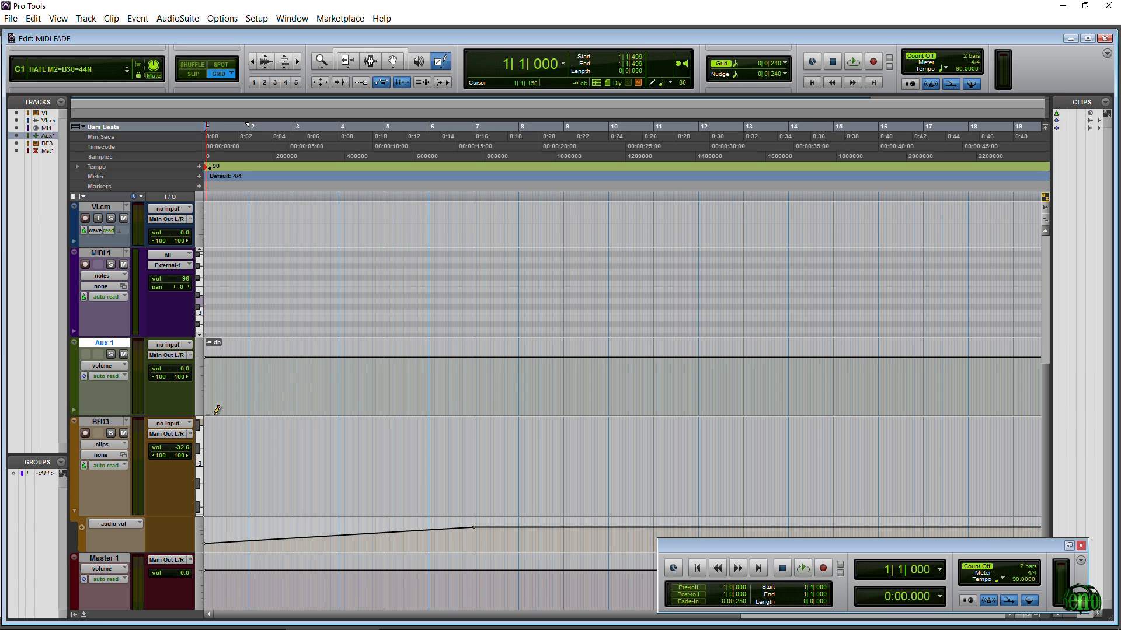
pyautogui.moveTo(217, 410); pyautogui.dragTo(368, 349)
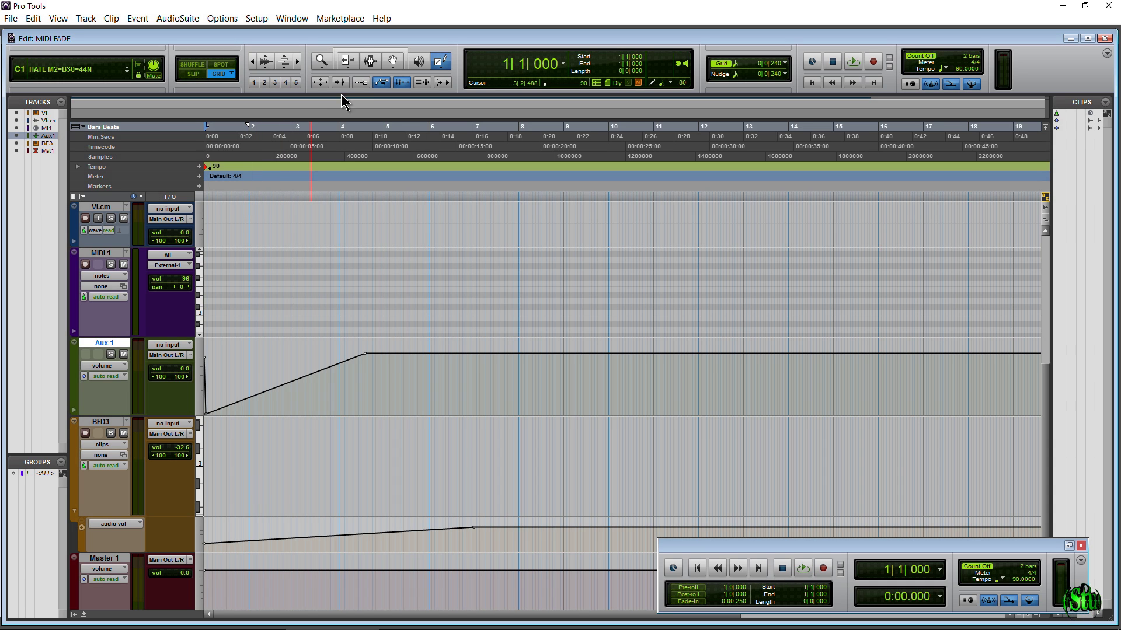
pyautogui.click(391, 60)
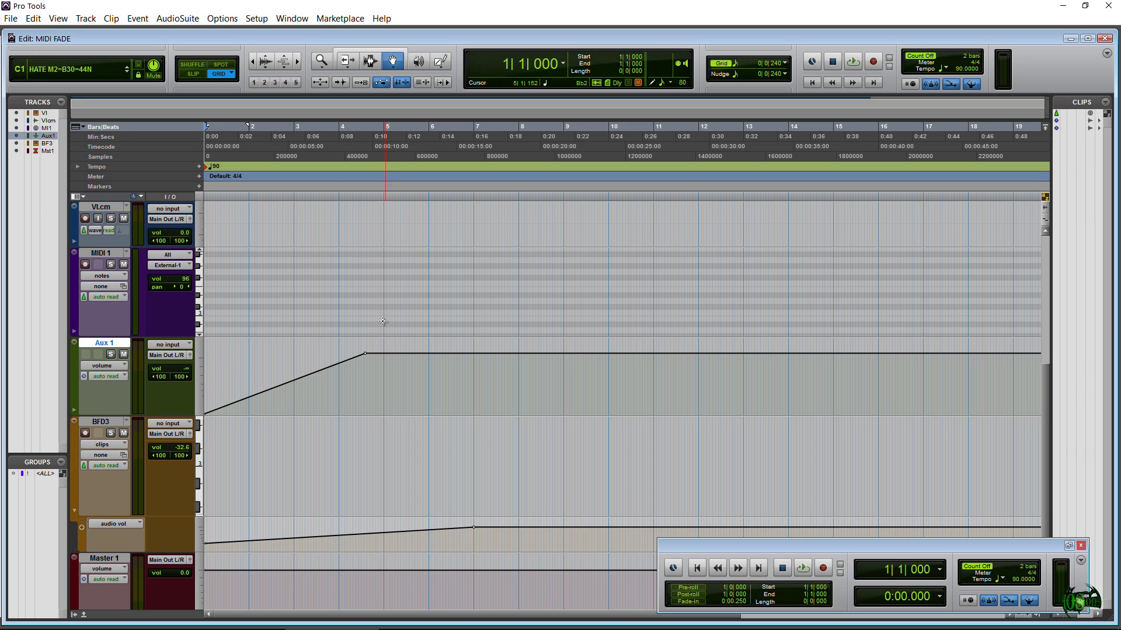
pyautogui.scroll(-1, 378, 287)
pyautogui.scroll(-1, 346, 307)
pyautogui.scroll(1, 345, 307)
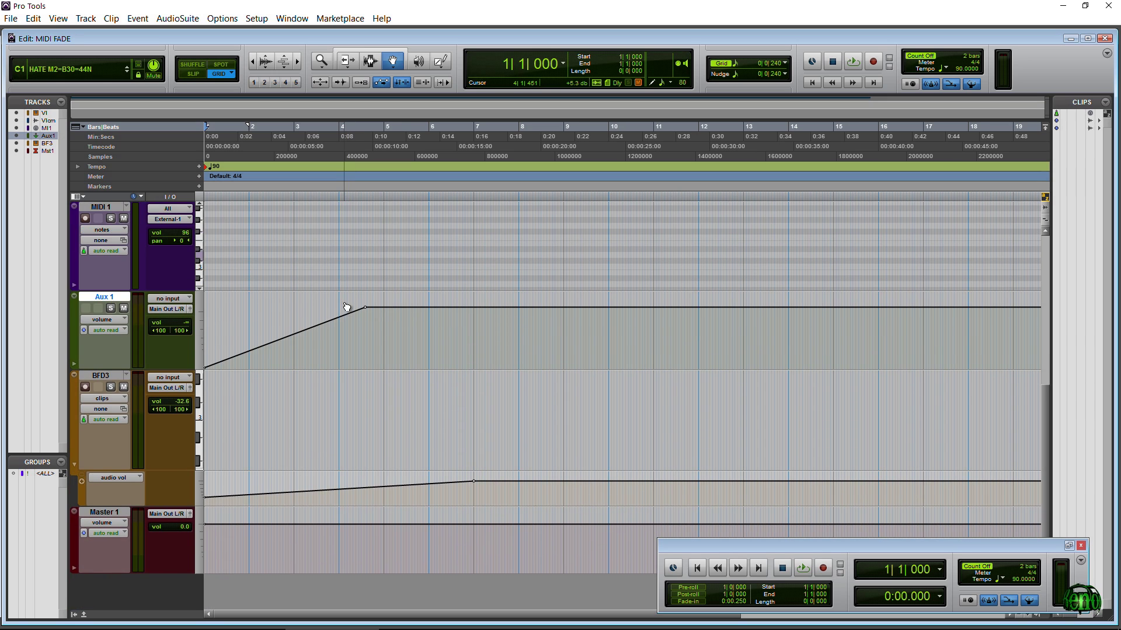
# - In the Mix window, set BFD3's automation mode to off
pyautogui.hotkey('ctrl', '=')
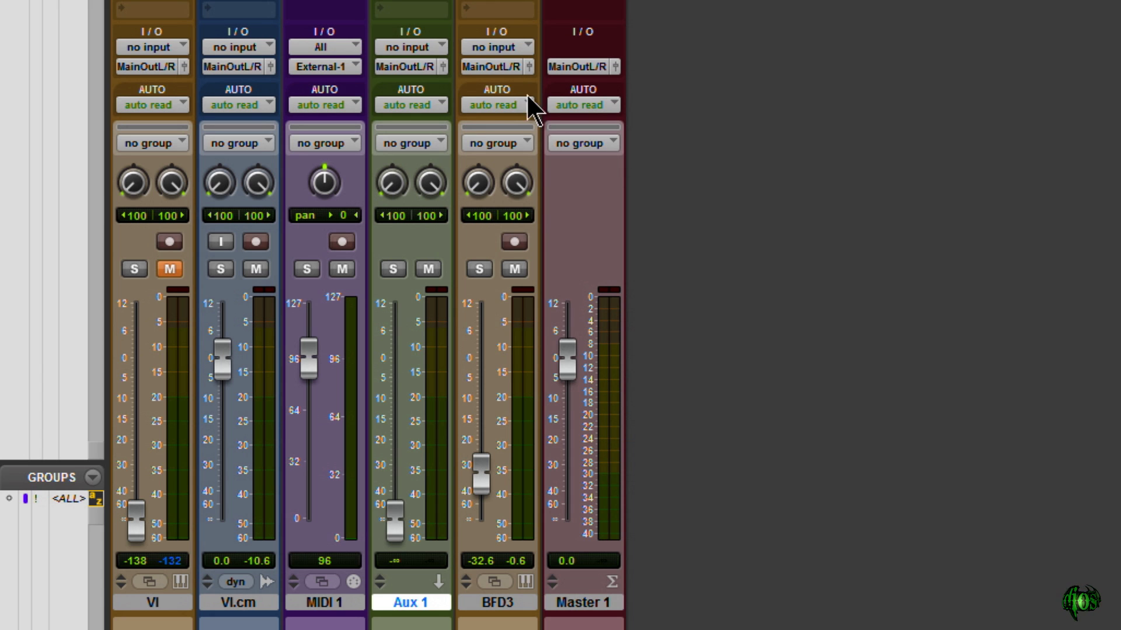
pyautogui.click(493, 106)
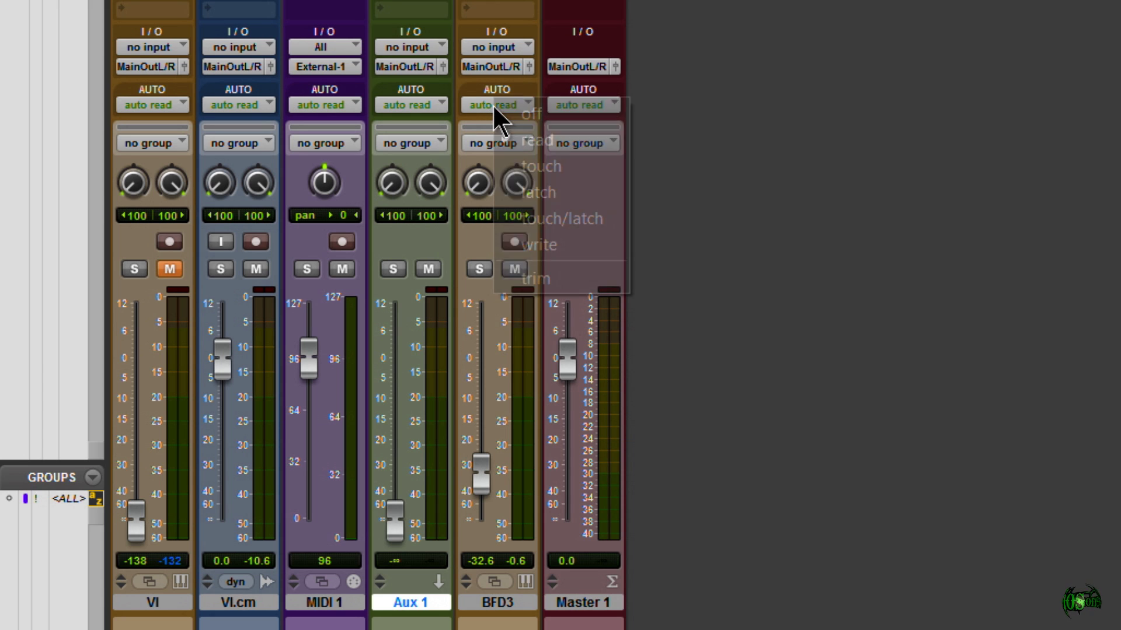
pyautogui.click(658, 152)
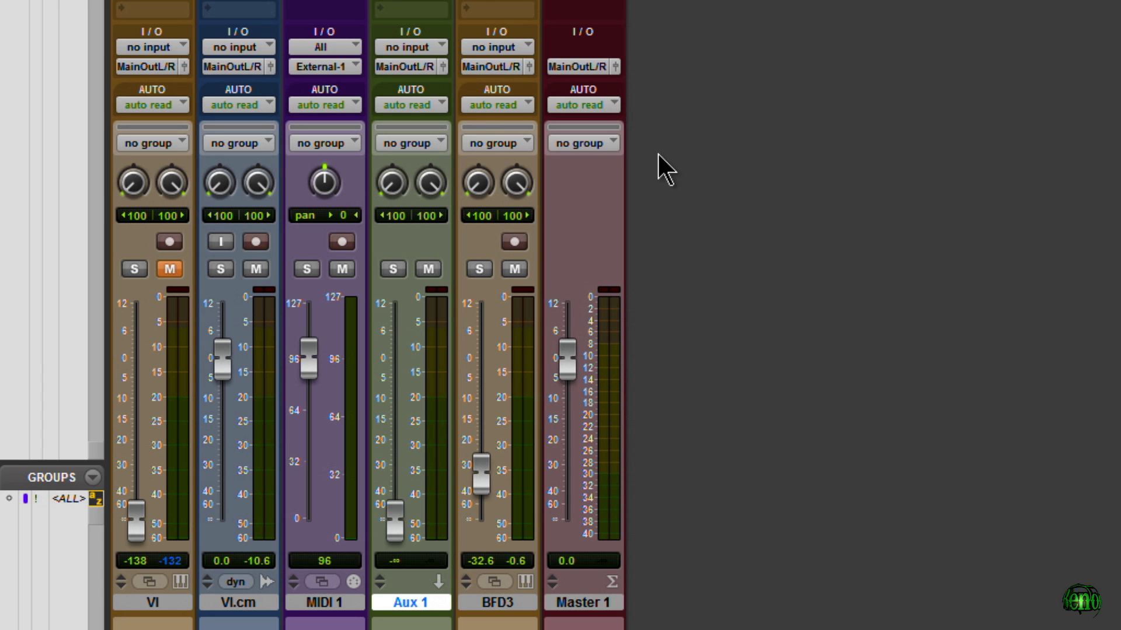
pyautogui.click(484, 107)
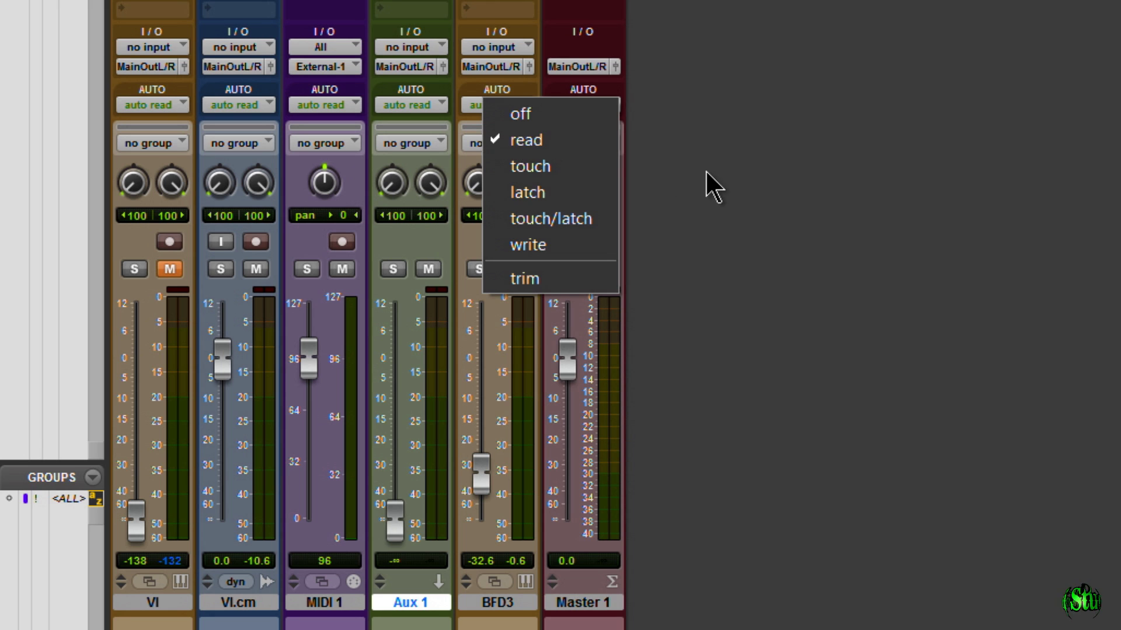
pyautogui.click(705, 168)
pyautogui.click(478, 101)
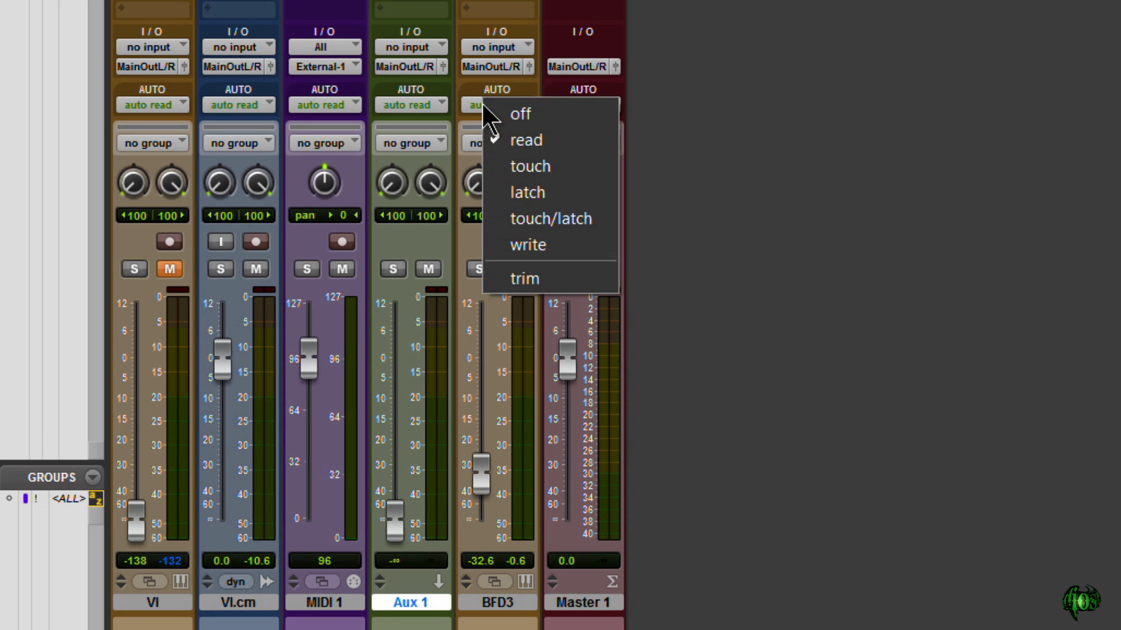
pyautogui.click(518, 113)
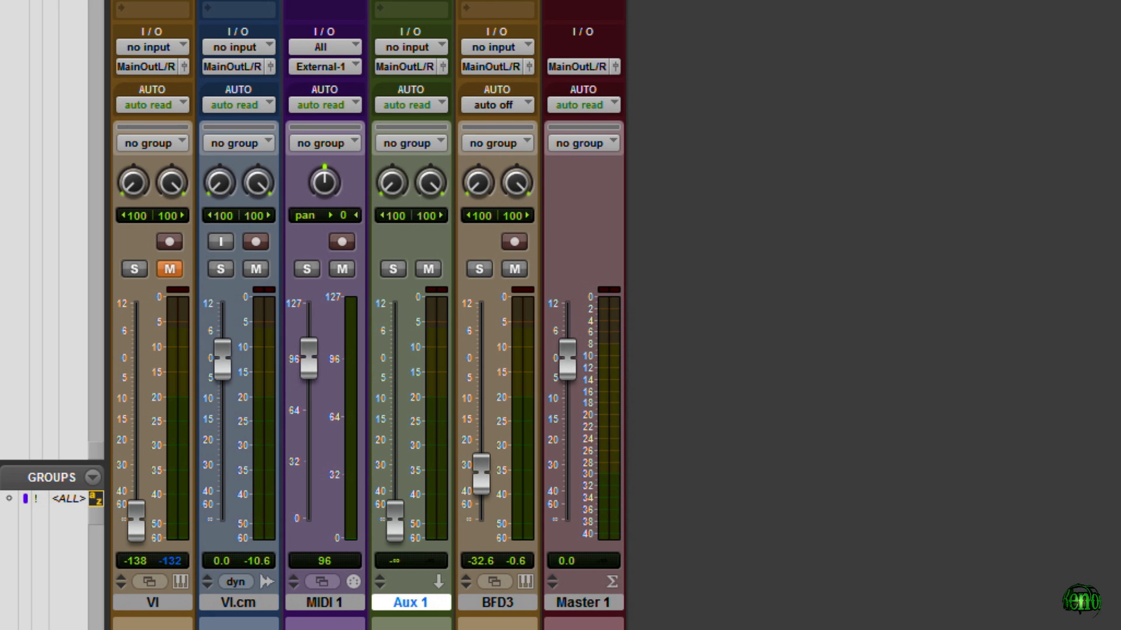
# - Play the session while raising the BFD3 fader by hand, then stop
pyautogui.press('space')
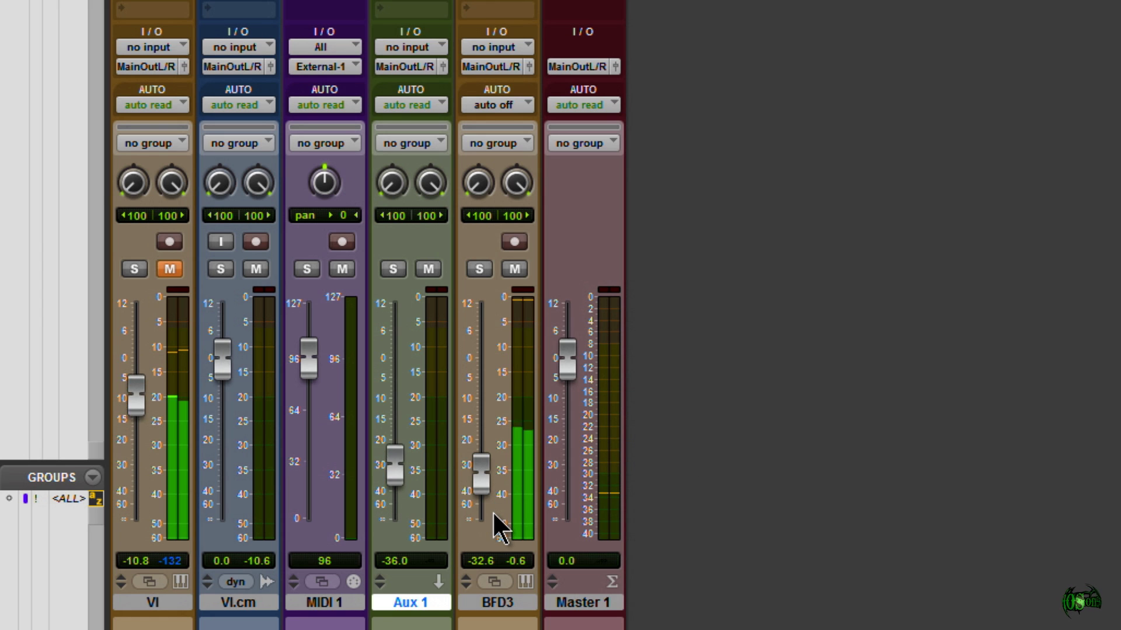
pyautogui.moveTo(474, 495)
pyautogui.mouseDown()
pyautogui.moveTo(482, 399)
pyautogui.moveTo(479, 470)
pyautogui.mouseUp()
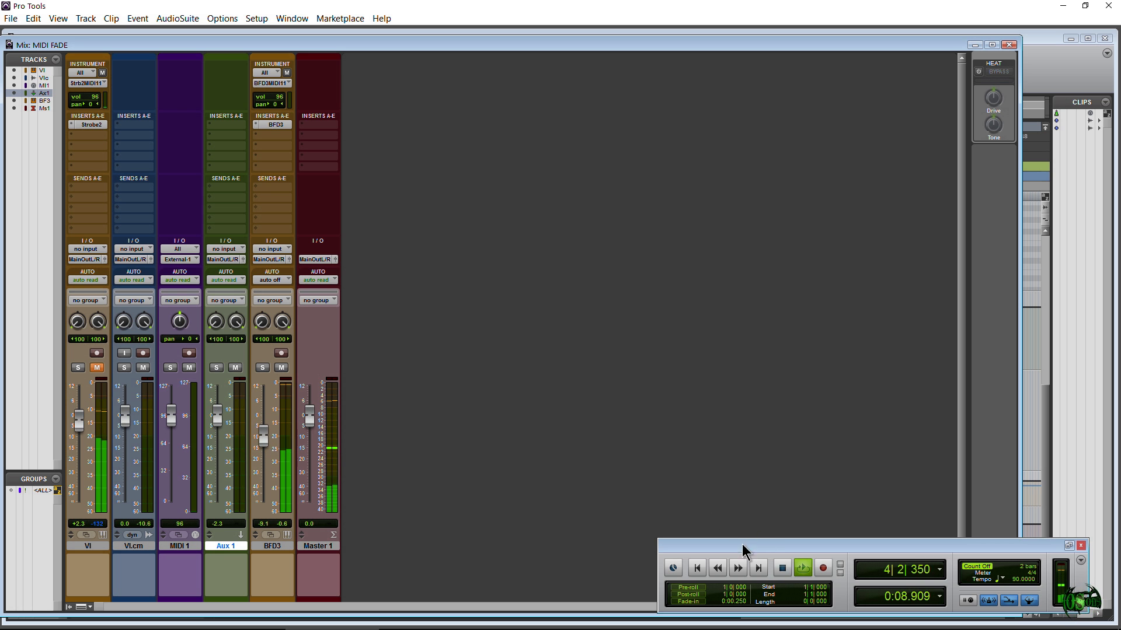
pyautogui.click(781, 569)
# - Set BFD3's automation back to read and play the session again from the start
pyautogui.click(290, 280)
pyautogui.click(308, 296)
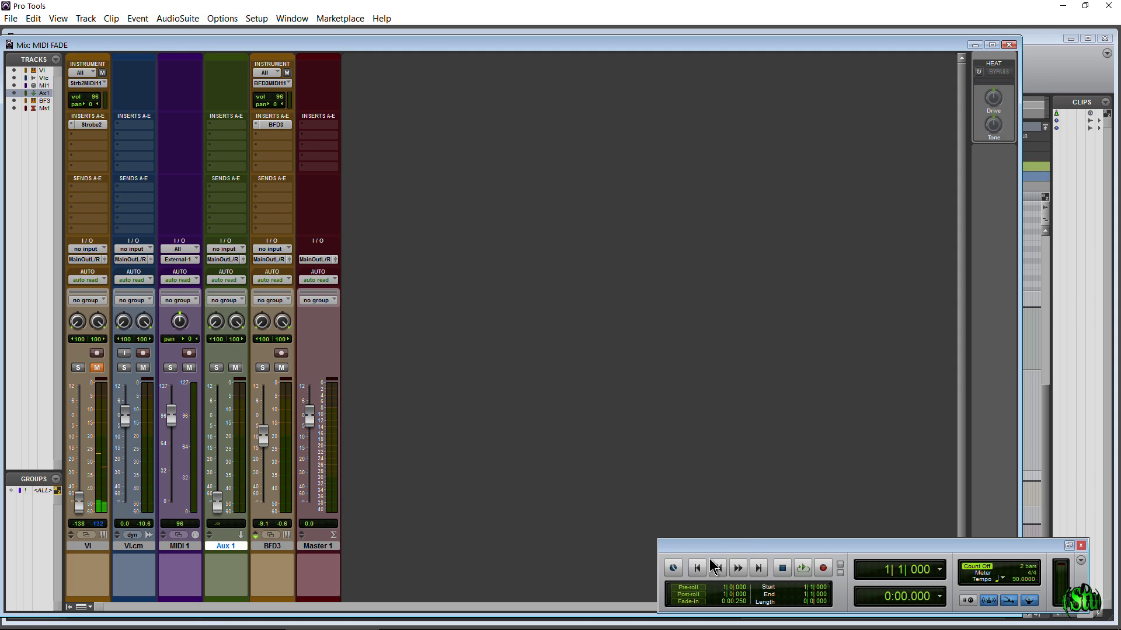
pyautogui.click(802, 569)
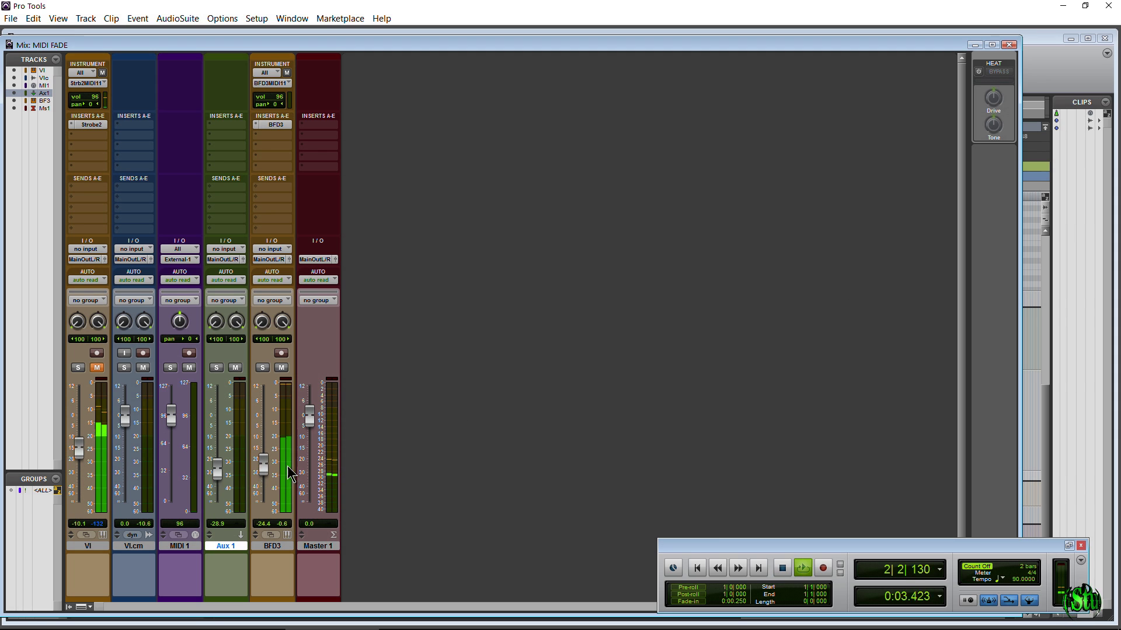
pyautogui.click(1033, 40)
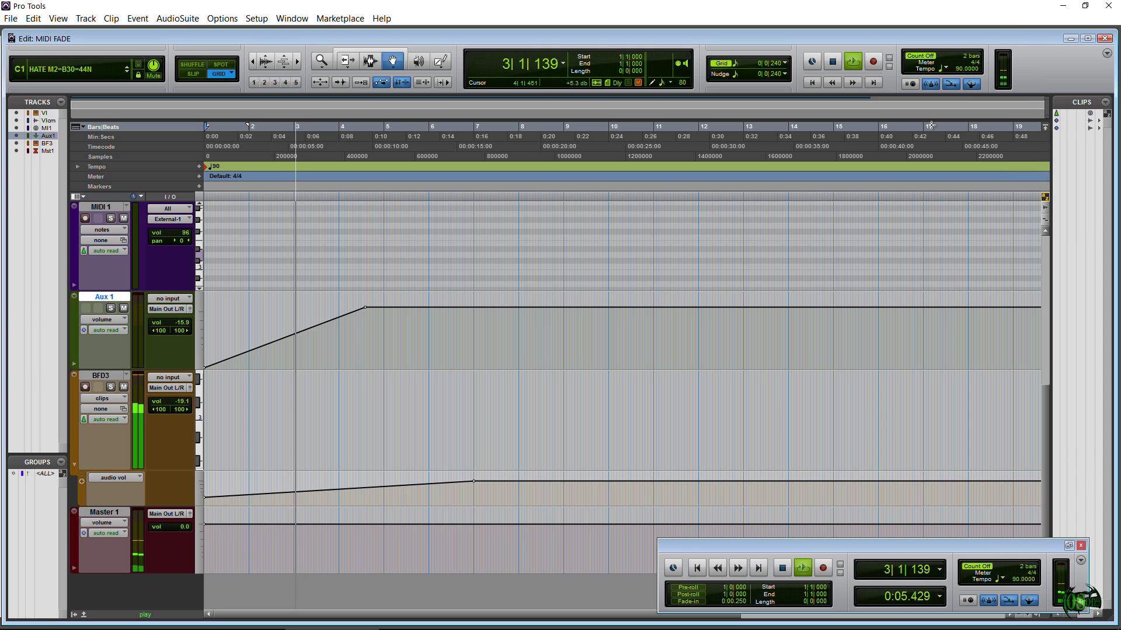
pyautogui.hotkey('ctrl', '=')
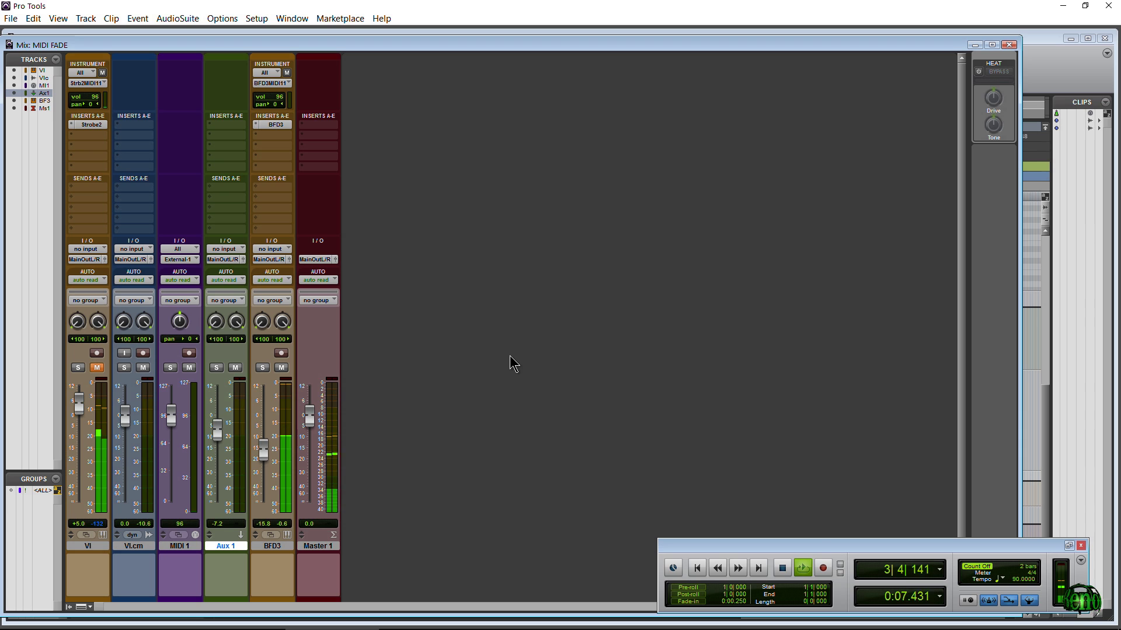
pyautogui.press('space')
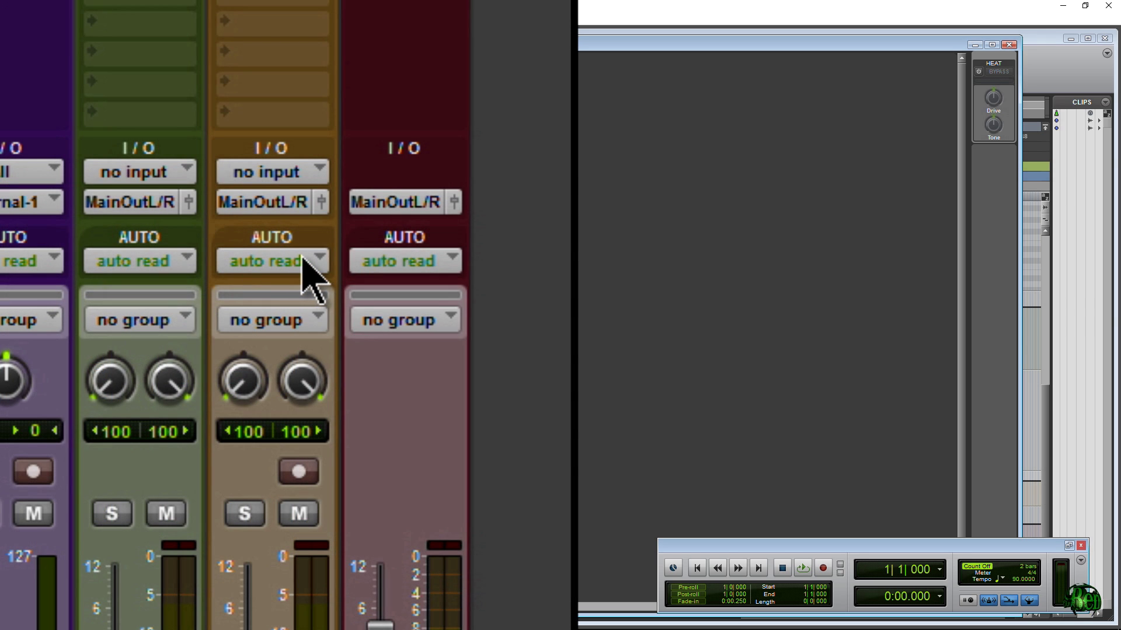
# - Put BFD3 in write mode and ride its volume fader up during a playback pass
pyautogui.click(283, 278)
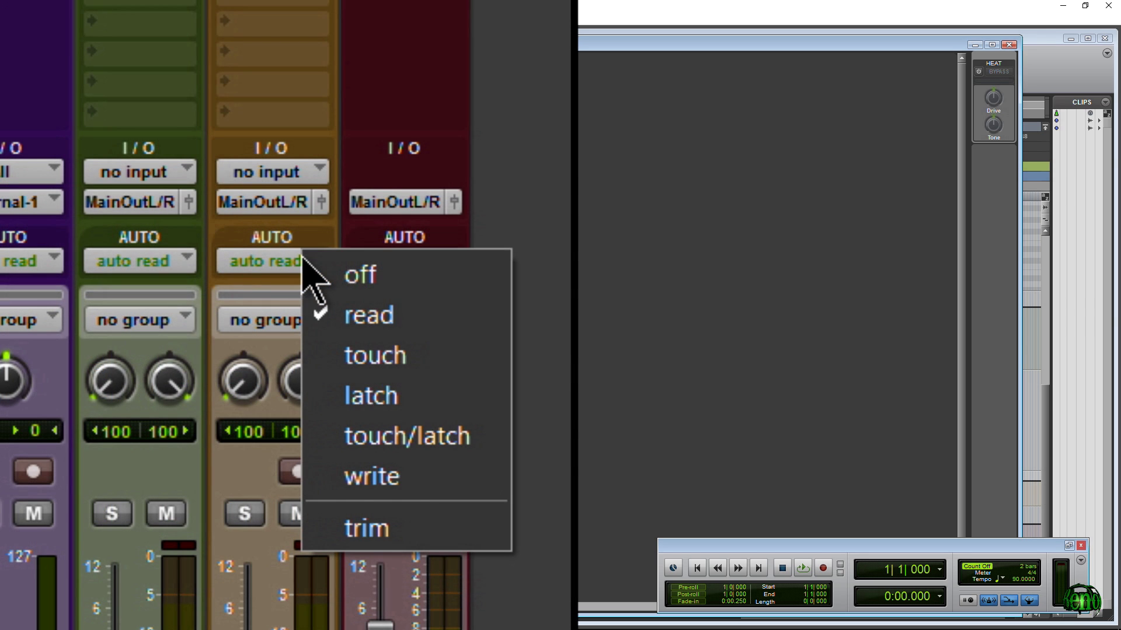
pyautogui.click(424, 498)
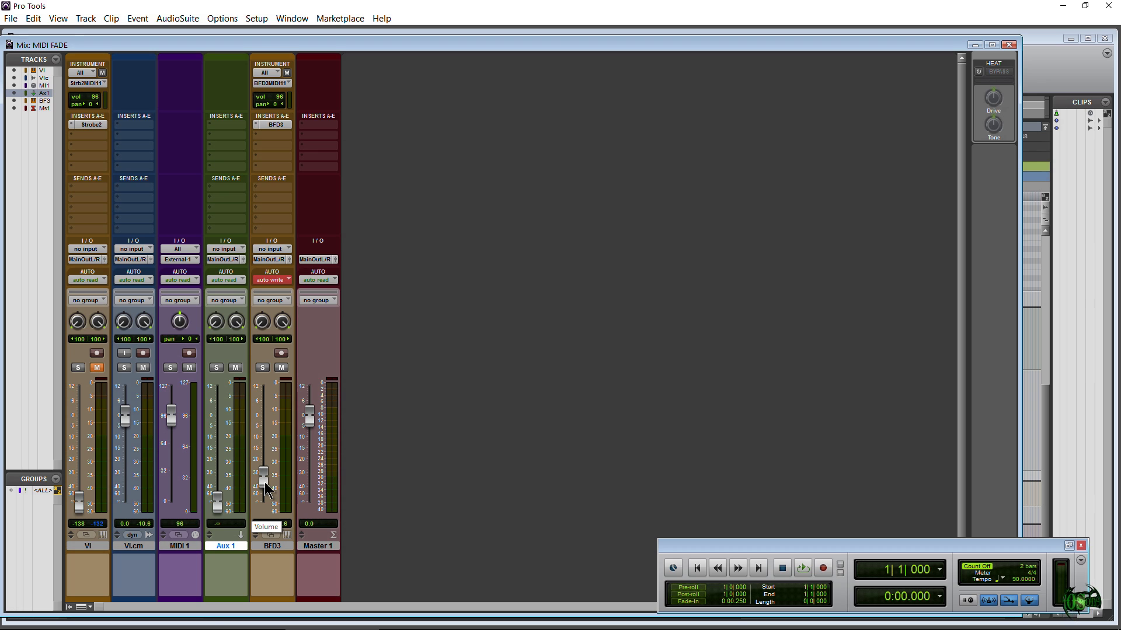
pyautogui.moveTo(266, 491)
pyautogui.mouseDown()
pyautogui.moveTo(267, 476)
pyautogui.moveTo(267, 532)
pyautogui.mouseUp()
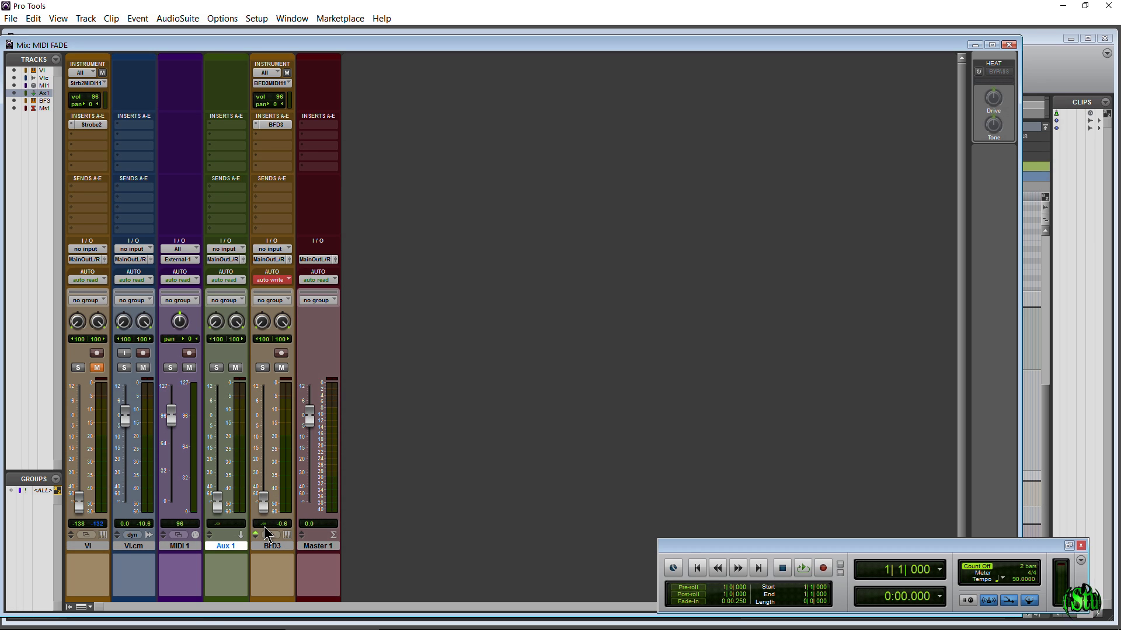
pyautogui.press('space')
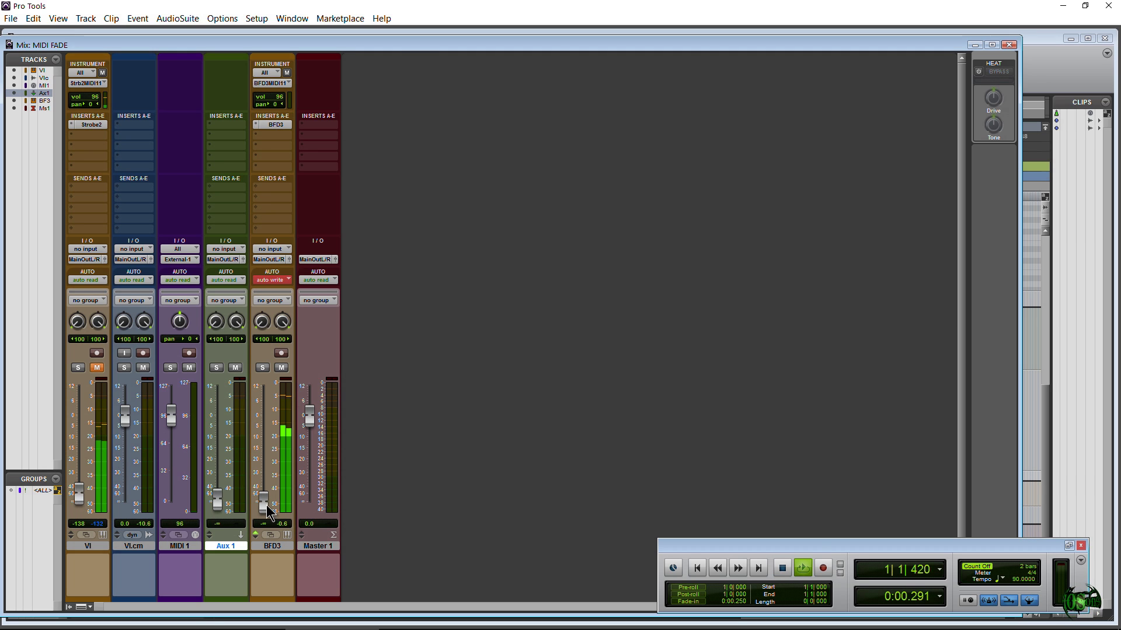
pyautogui.moveTo(275, 506); pyautogui.dragTo(266, 413)
pyautogui.press('space')
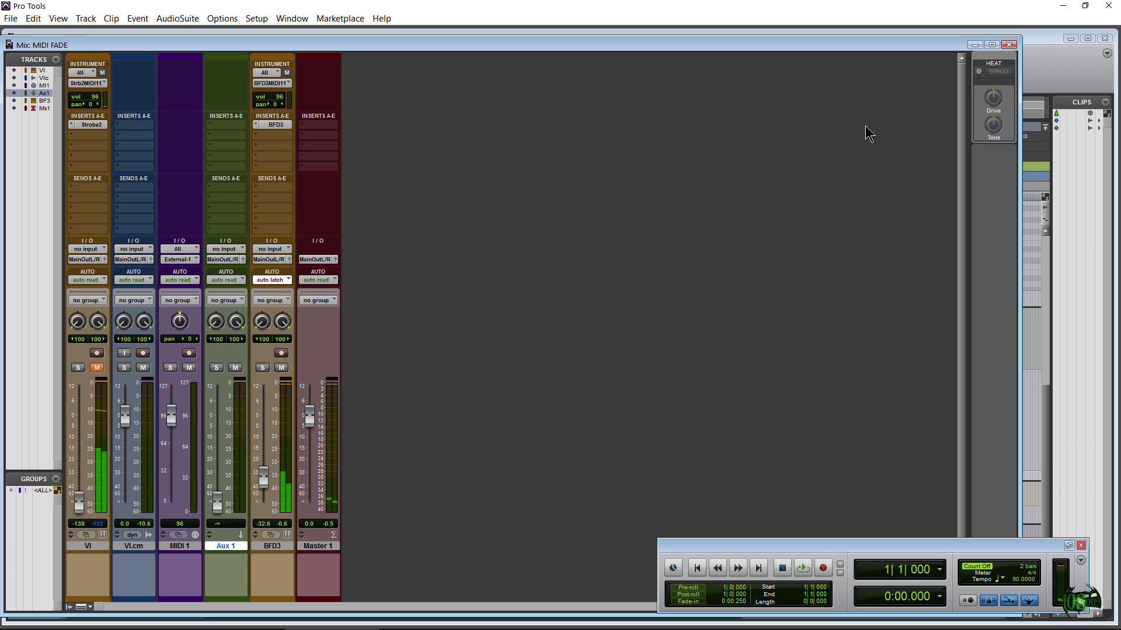
# - In the edit window, enlarge BFD3's volume lane and play back the recorded fade-in
pyautogui.click(1036, 45)
pyautogui.scroll(-1, 186, 473)
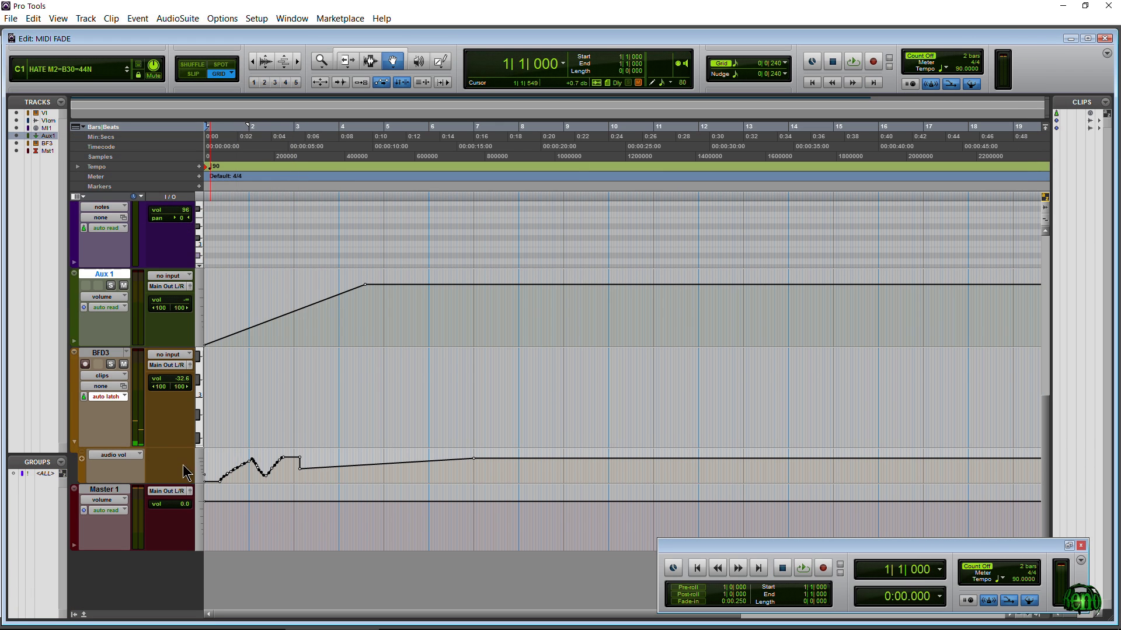
pyautogui.moveTo(126, 482); pyautogui.dragTo(126, 548)
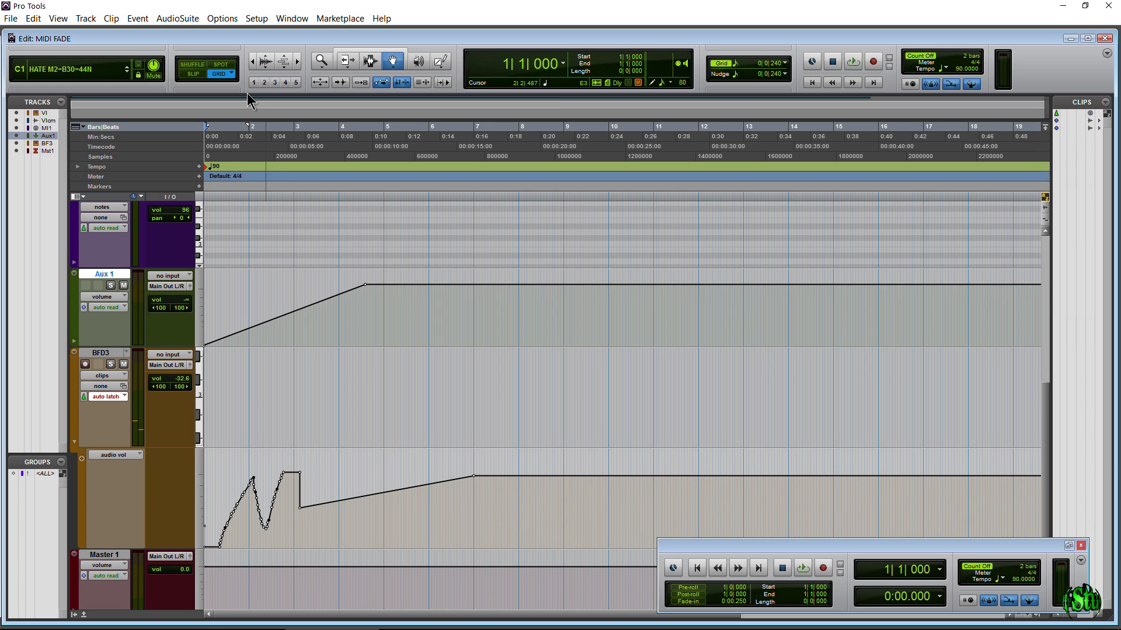
pyautogui.press('space')
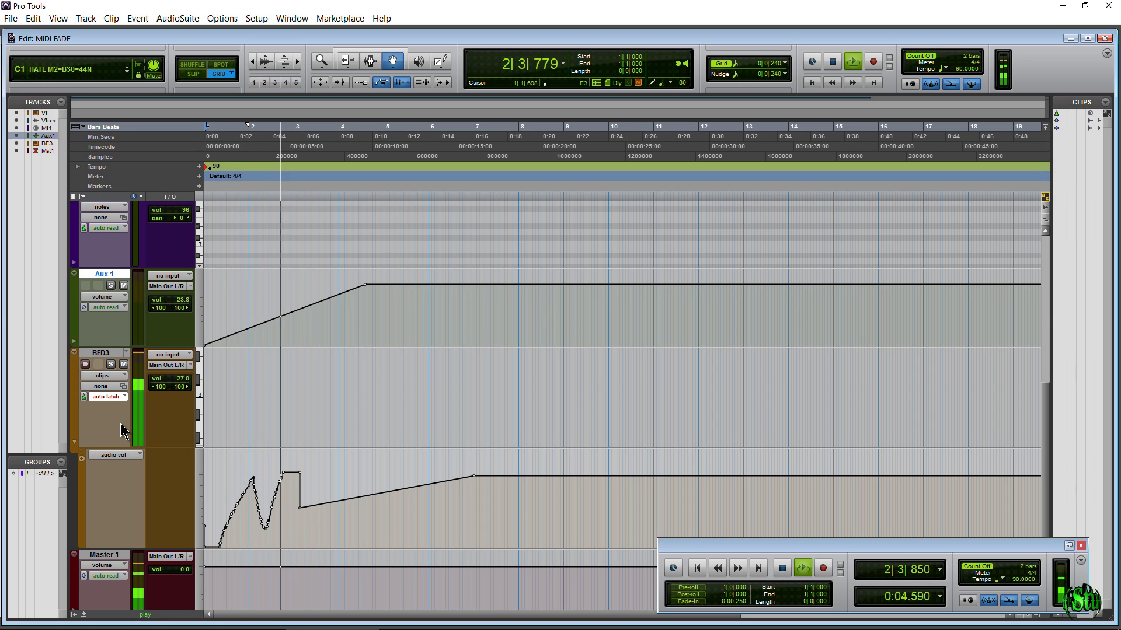
pyautogui.press('space')
# - Set BFD3's automation mode to Read and play the session from the start
pyautogui.click(113, 397)
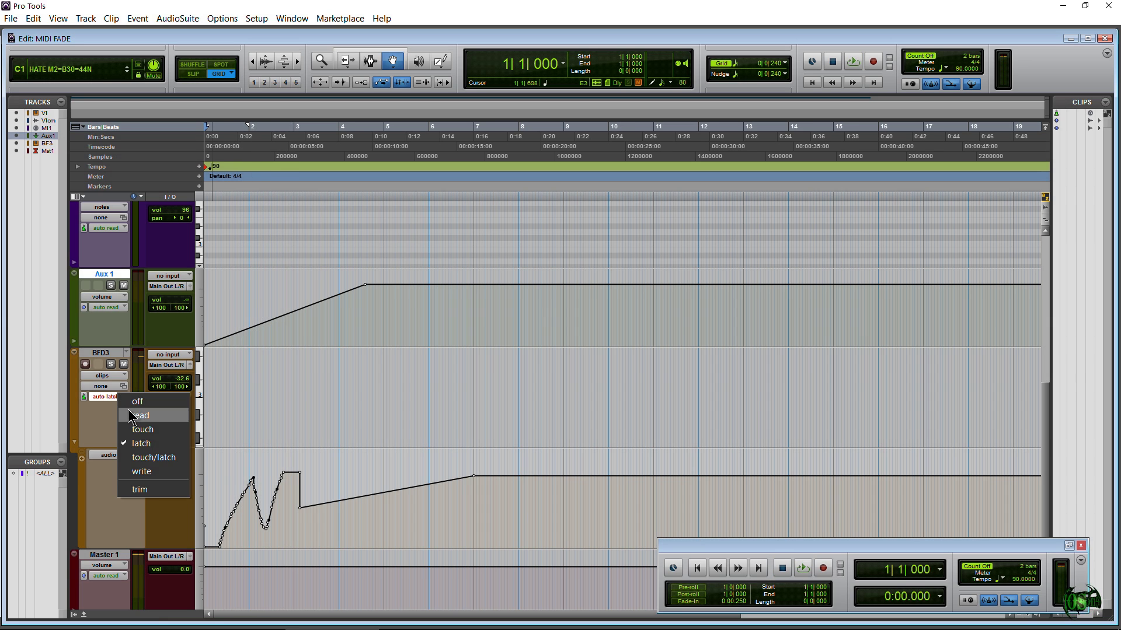
pyautogui.click(123, 418)
pyautogui.click(811, 82)
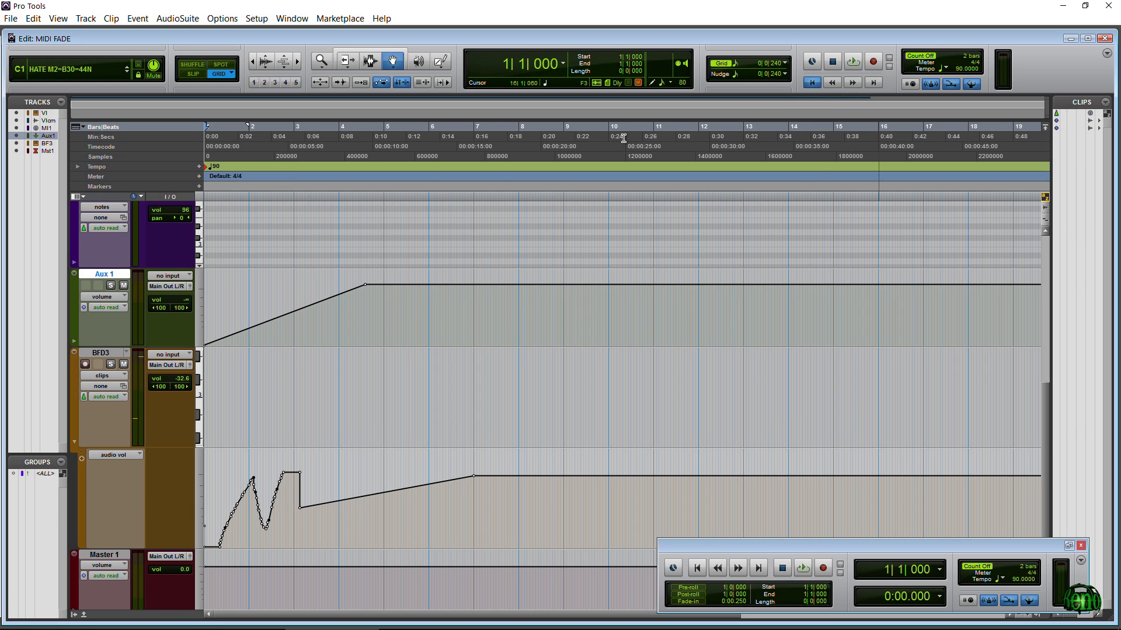
pyautogui.press('space')
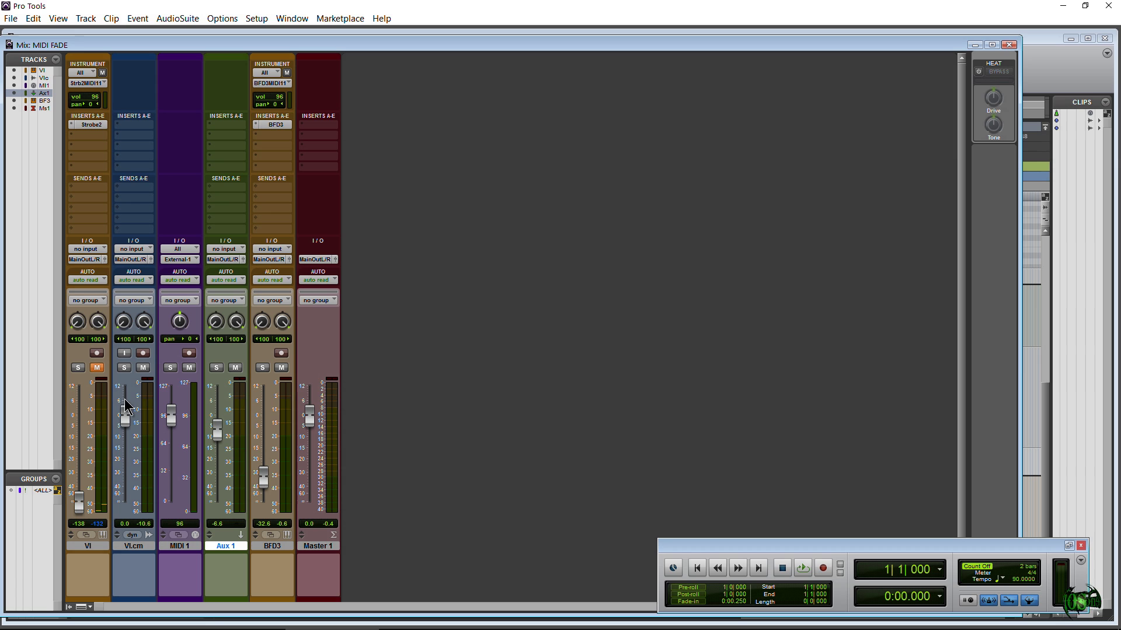
pyautogui.moveTo(262, 474); pyautogui.dragTo(255, 430)
pyautogui.hotkey('ctrl', '=')
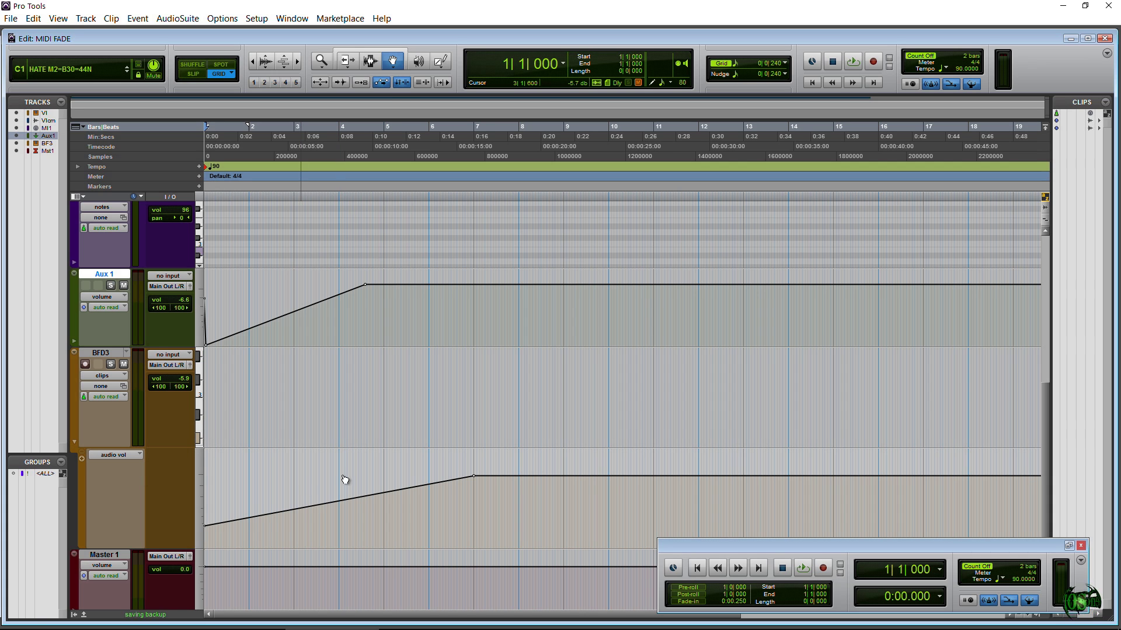
# - With Smart Tool, clear BFD3's volume fade over bars 1–9 and raise its line to -3 dB
pyautogui.click(376, 51)
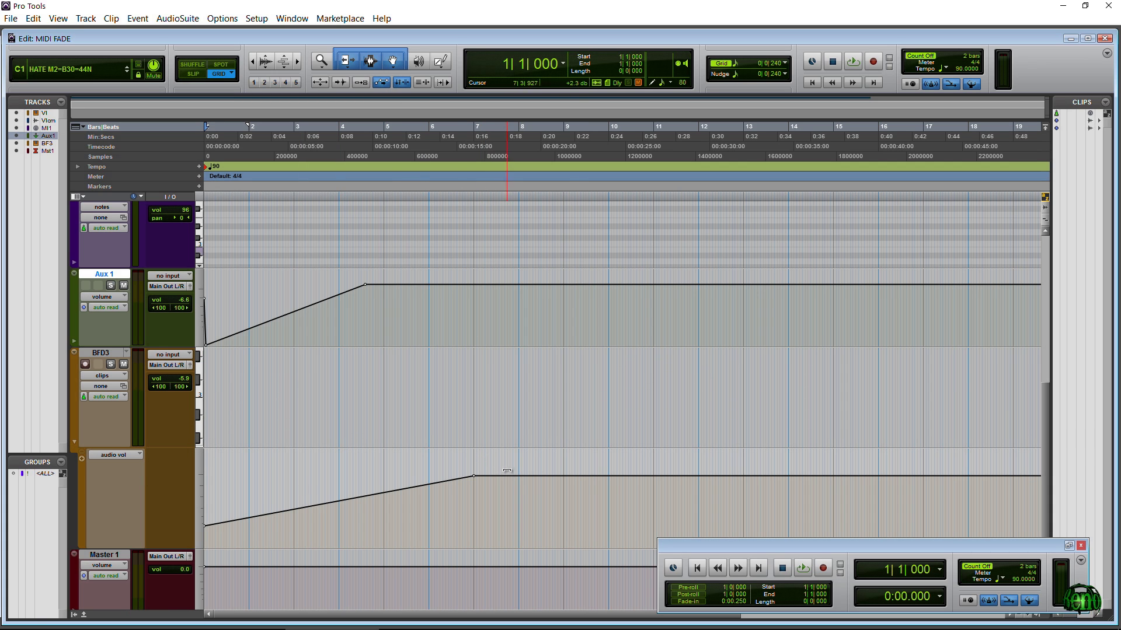
pyautogui.moveTo(570, 477); pyautogui.dragTo(161, 507)
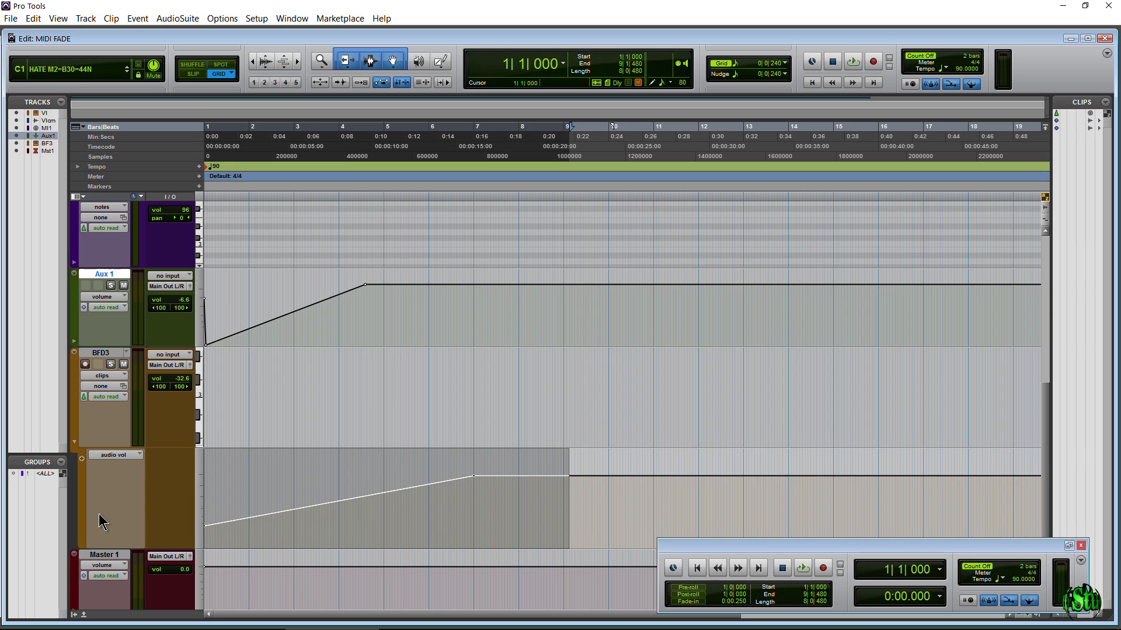
pyautogui.hotkey('ctrl', 'z')
pyautogui.hotkey('ctrl', 'z')
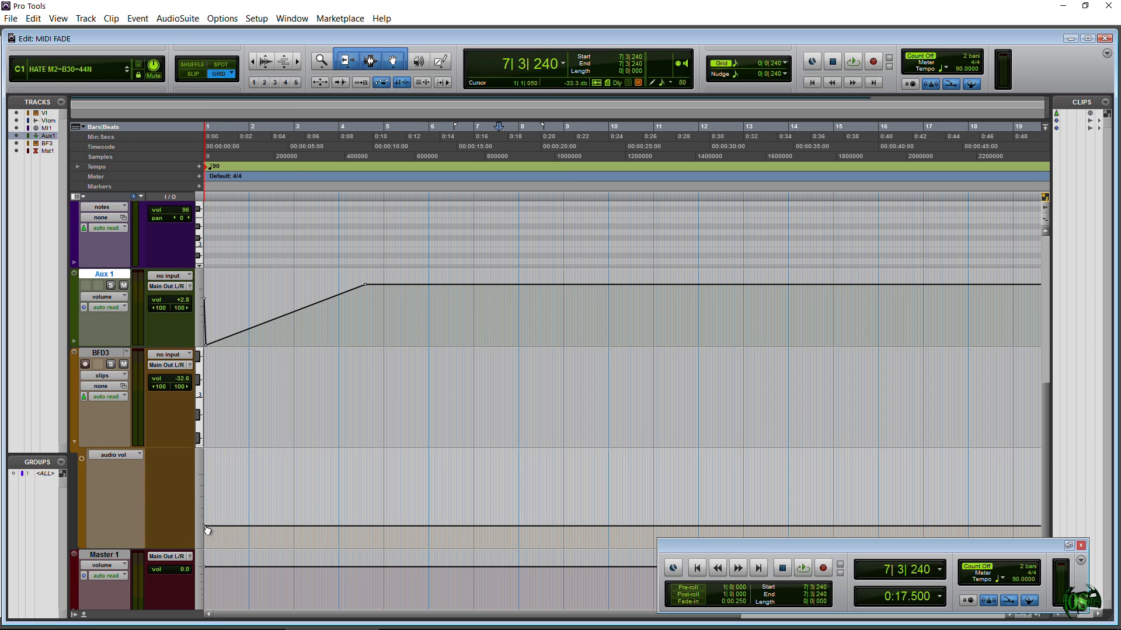
pyautogui.moveTo(208, 530); pyautogui.dragTo(208, 476)
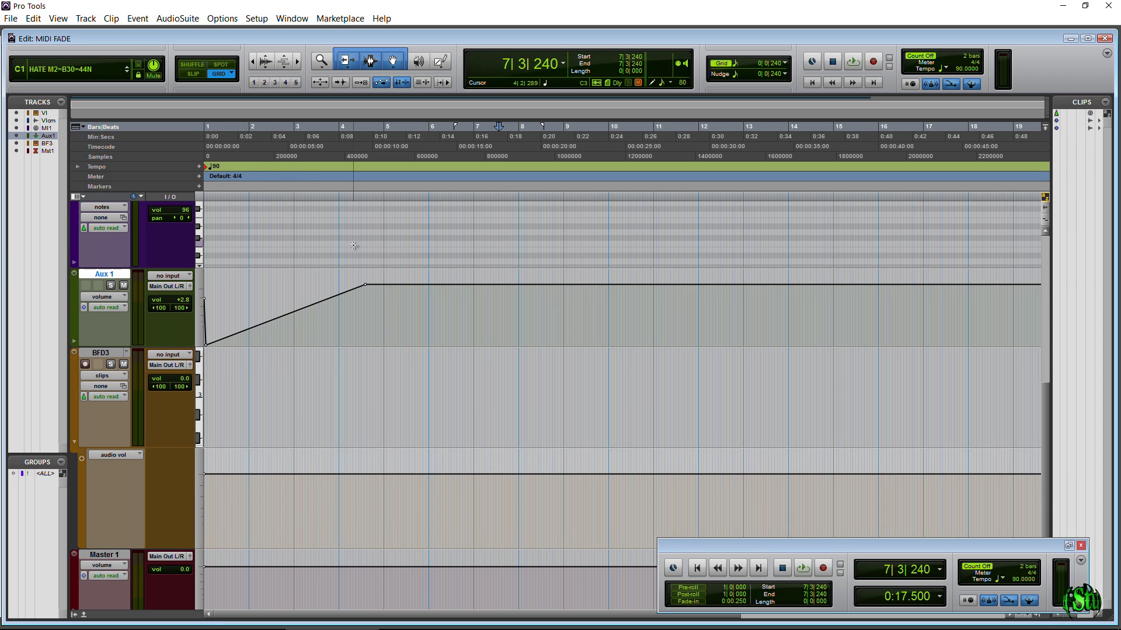
pyautogui.scroll(5, 210, 381)
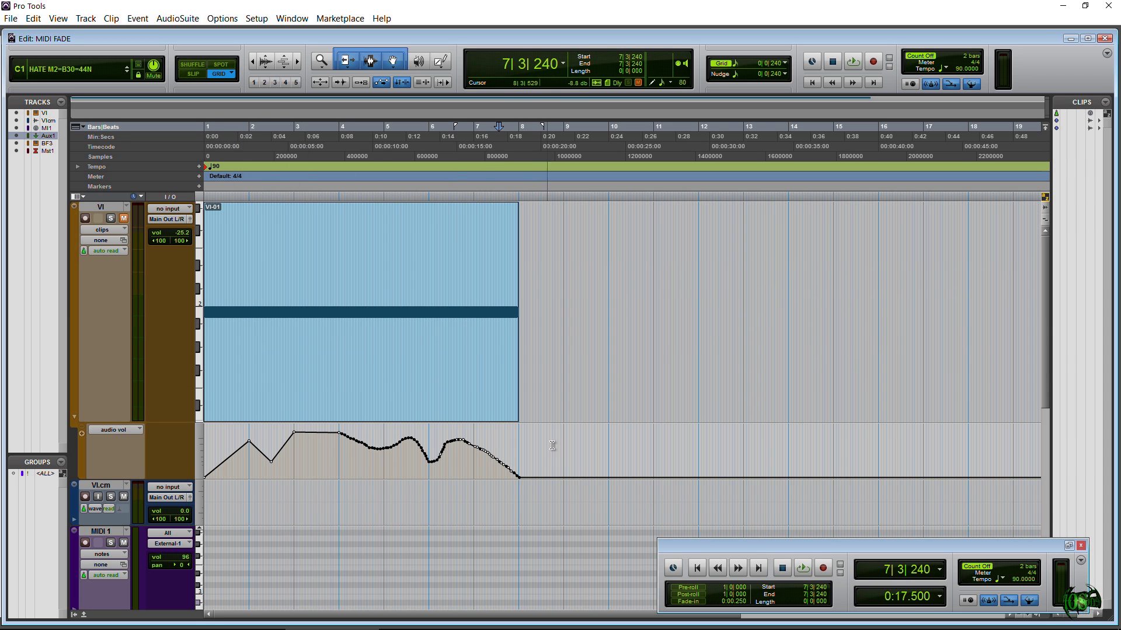
# - Delete the VI track's freehand volume curve and raise its flat line to about -6.9 dB
pyautogui.moveTo(552, 446); pyautogui.dragTo(121, 471)
pyautogui.press('Delete')
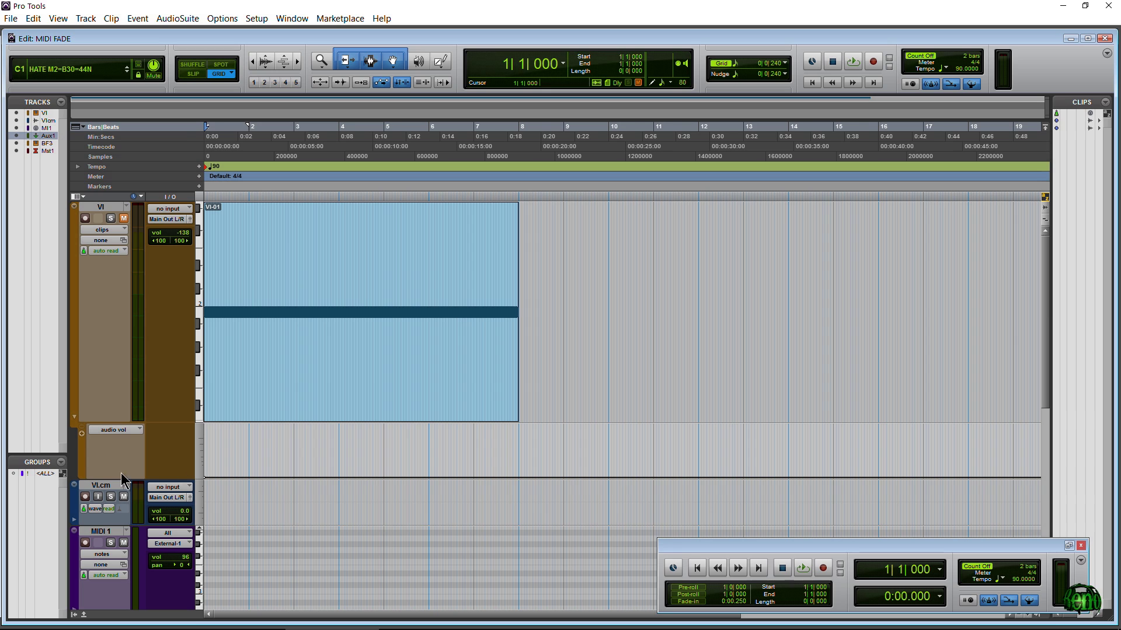
pyautogui.moveTo(208, 477); pyautogui.dragTo(208, 447)
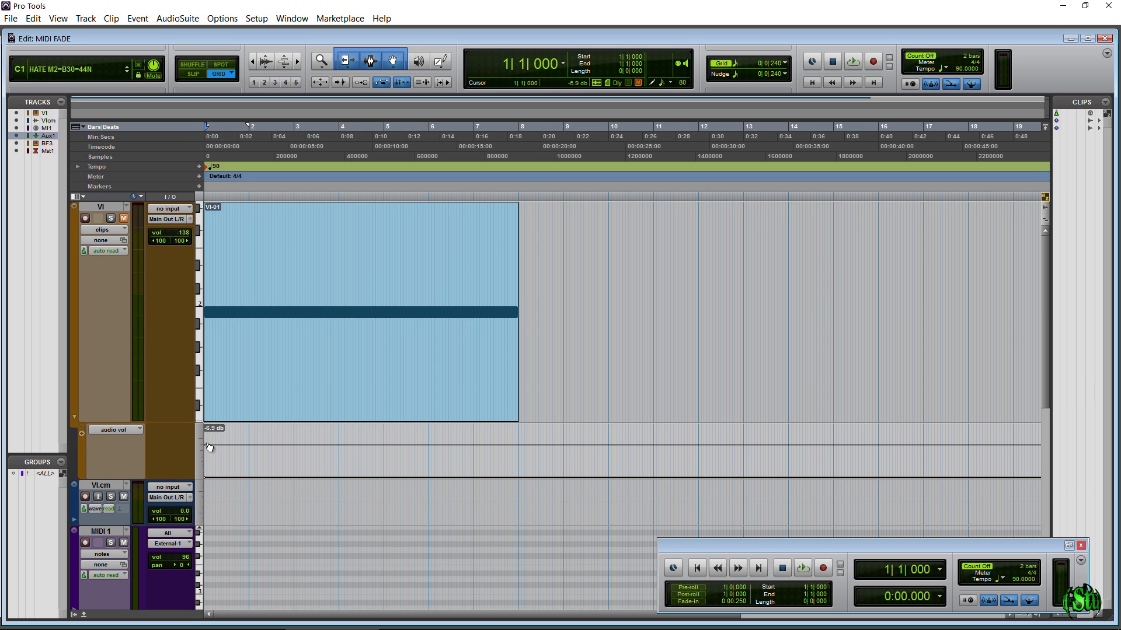
pyautogui.moveTo(209, 447); pyautogui.dragTo(207, 439)
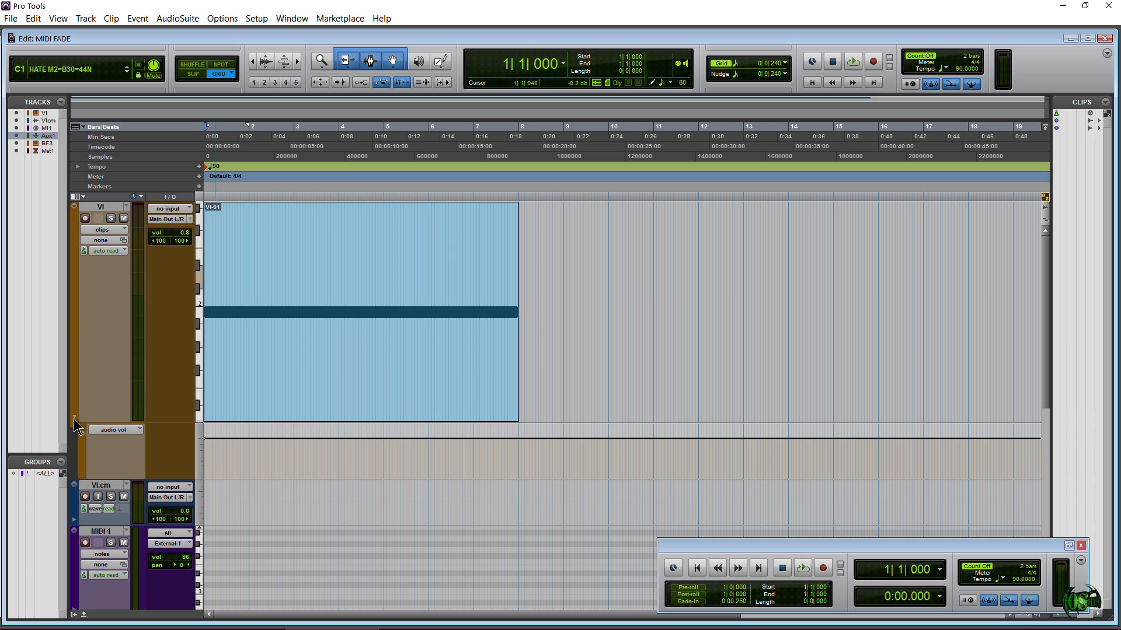
pyautogui.scroll(-5, 304, 382)
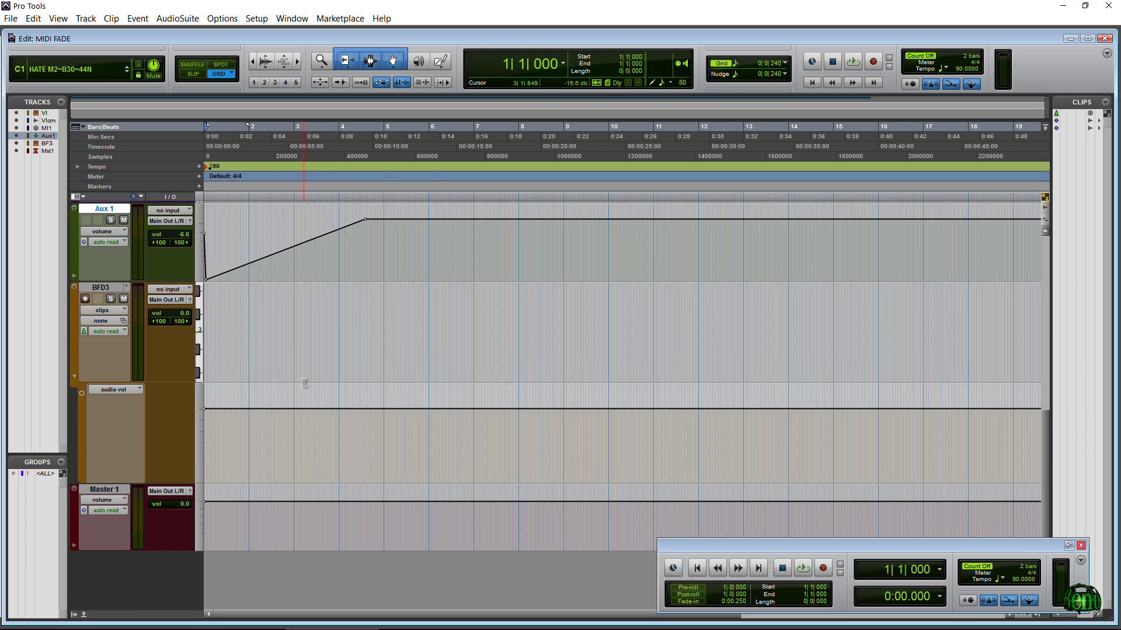
pyautogui.scroll(5, 304, 383)
pyautogui.scroll(-5, 304, 383)
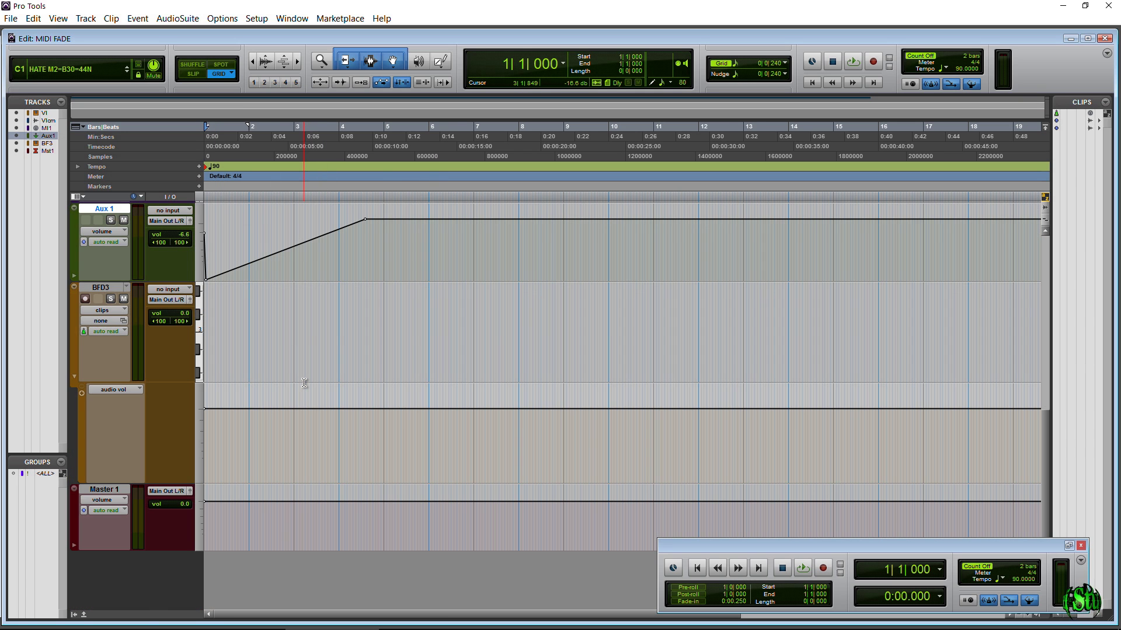
# - Play the session briefly and select Master 1 in the mixer
pyautogui.press('space')
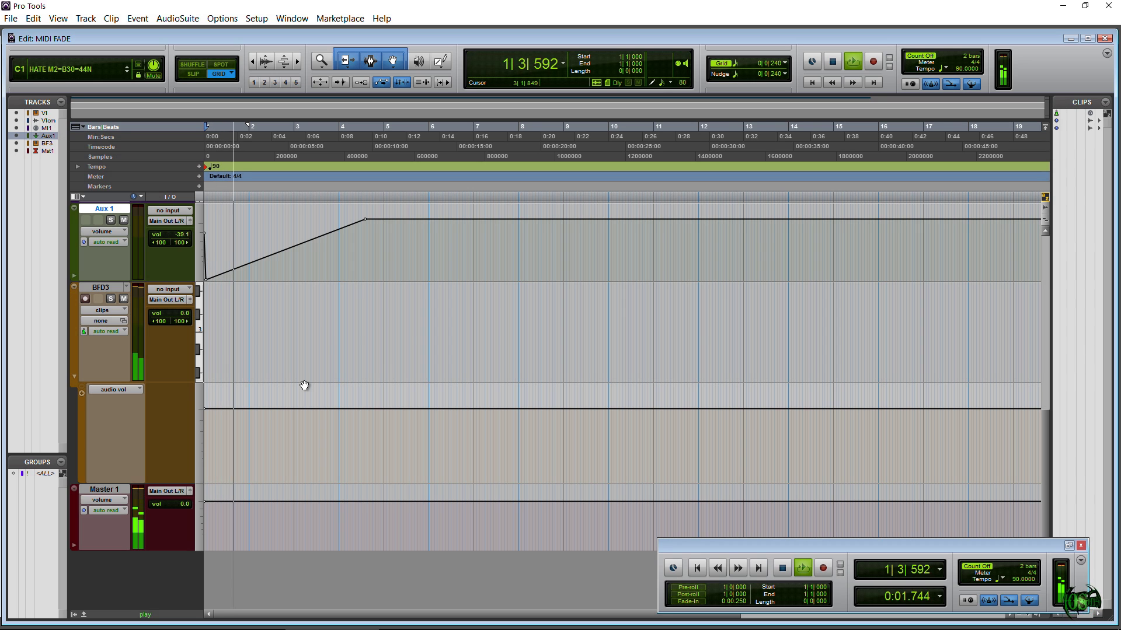
pyautogui.press('space')
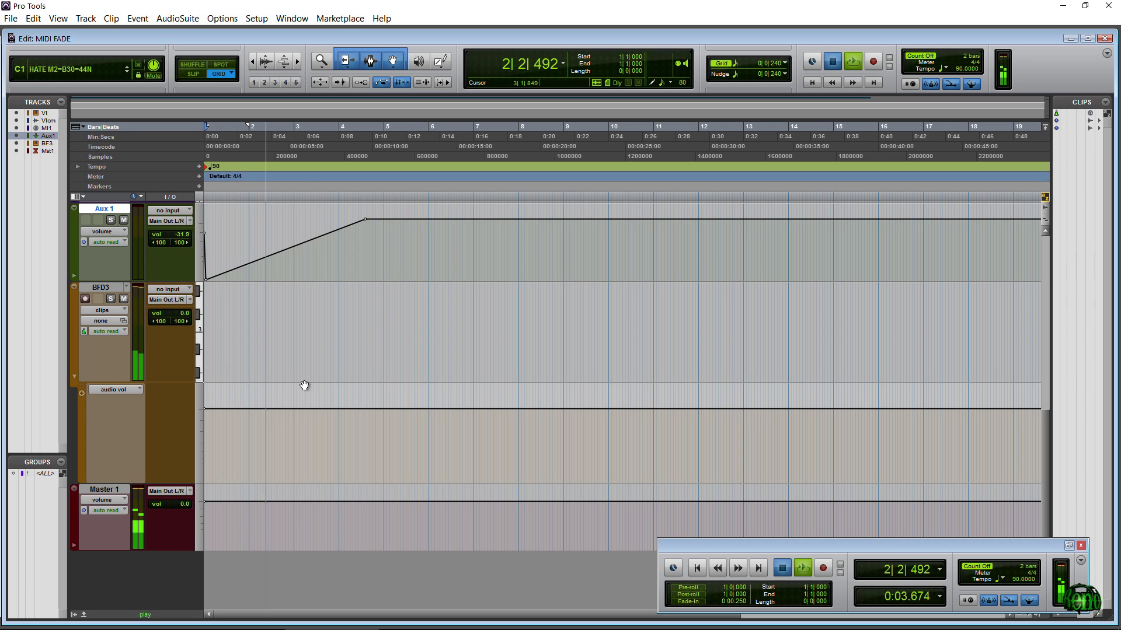
pyautogui.hotkey('ctrl', '=')
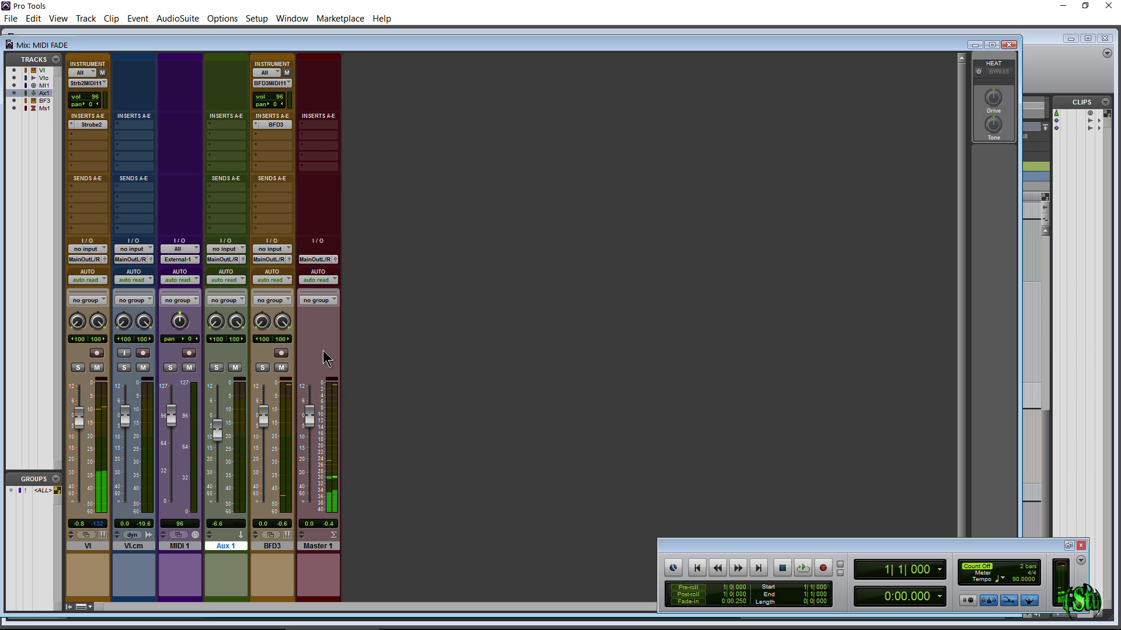
pyautogui.click(310, 546)
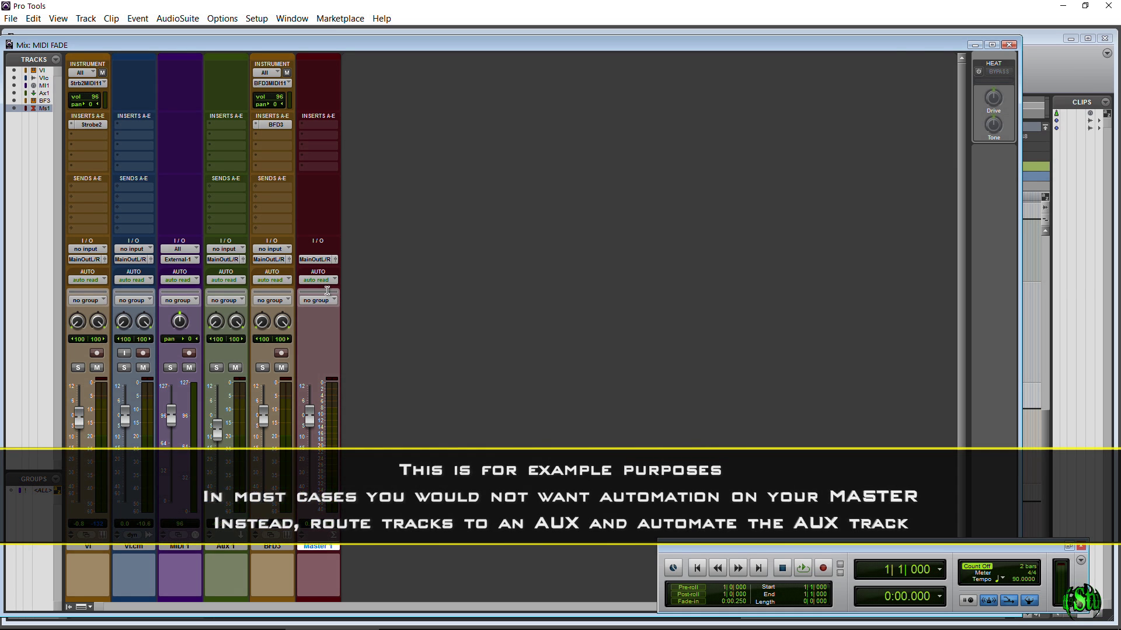
pyautogui.hotkey('ctrl', '=')
# - Return the insertion point to the session start and select the Aux 1 track
pyautogui.click(302, 376)
pyautogui.press('Return')
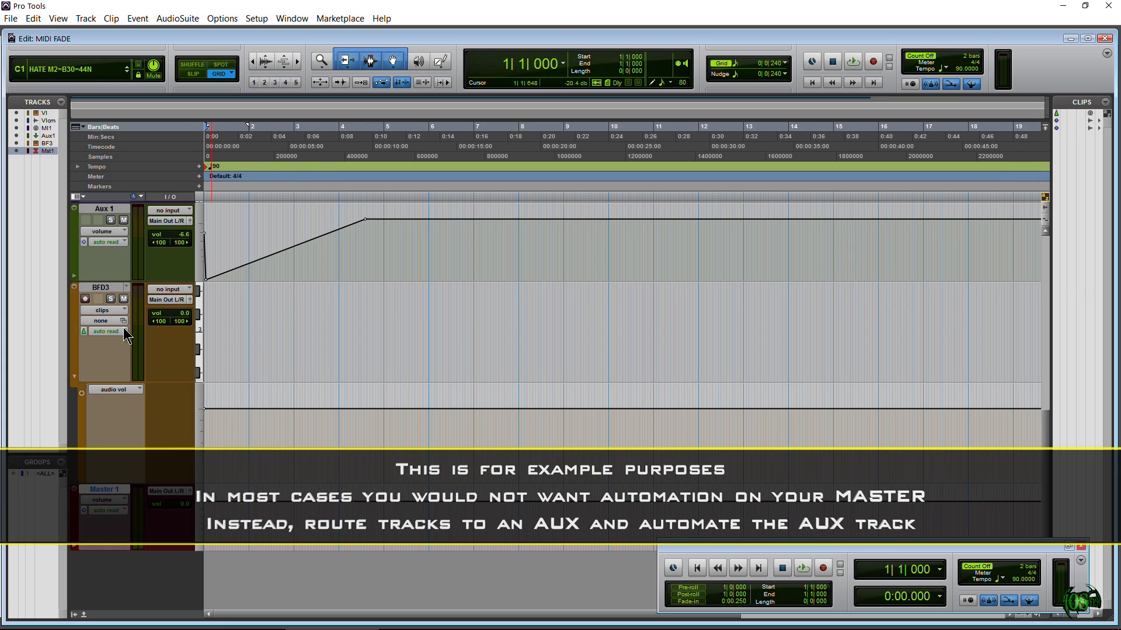
pyautogui.scroll(3, 106, 393)
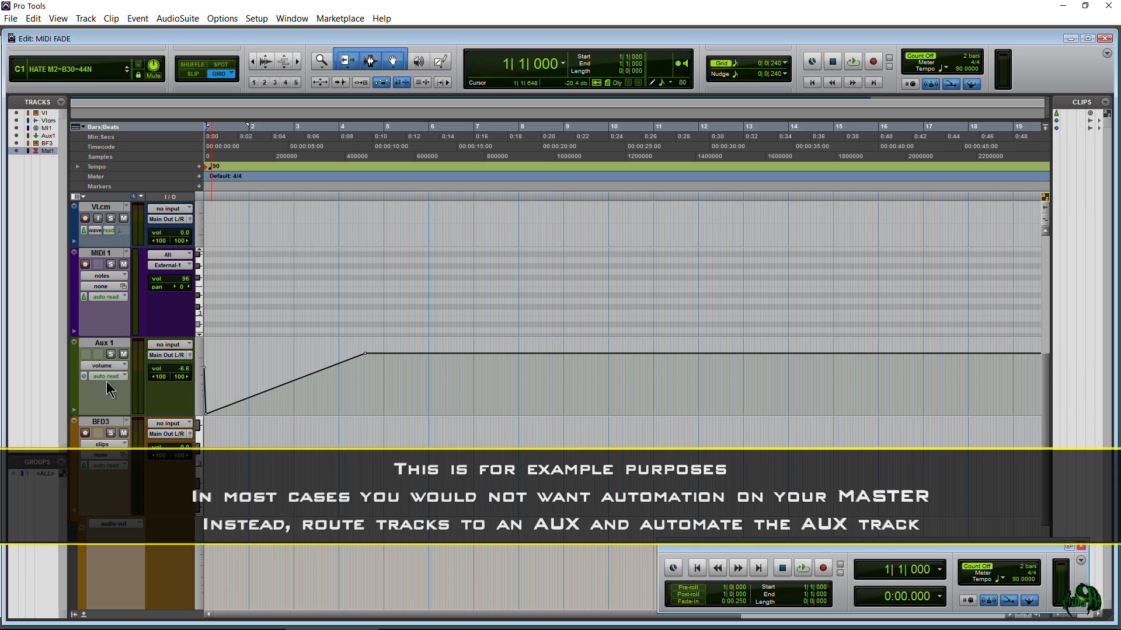
pyautogui.click(104, 344)
pyautogui.click(278, 386)
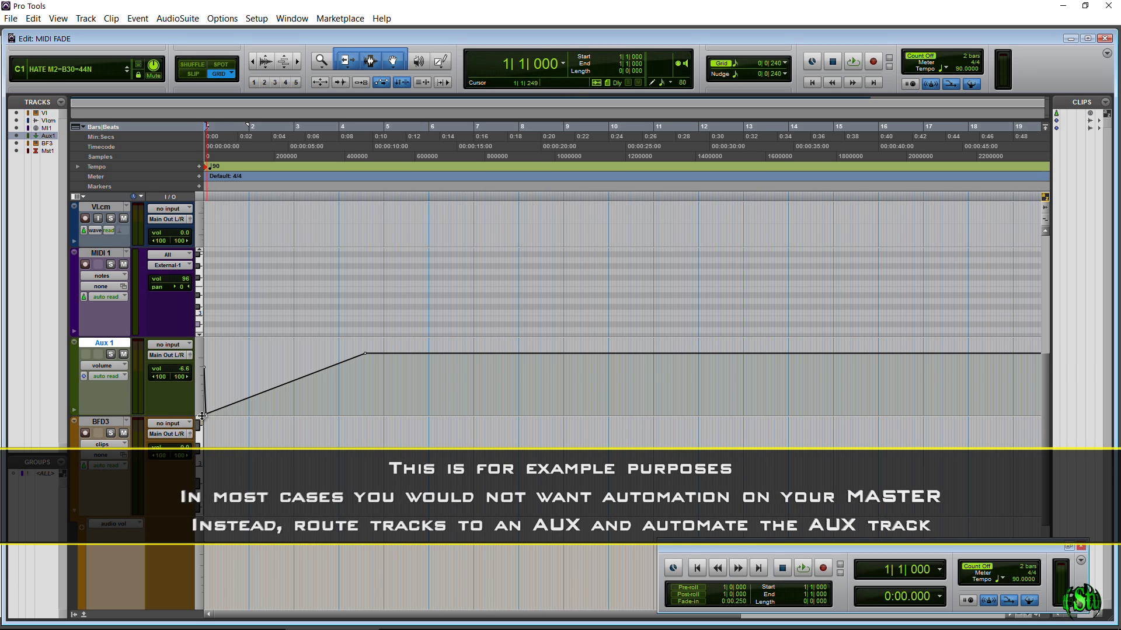
pyautogui.scroll(3, 274, 342)
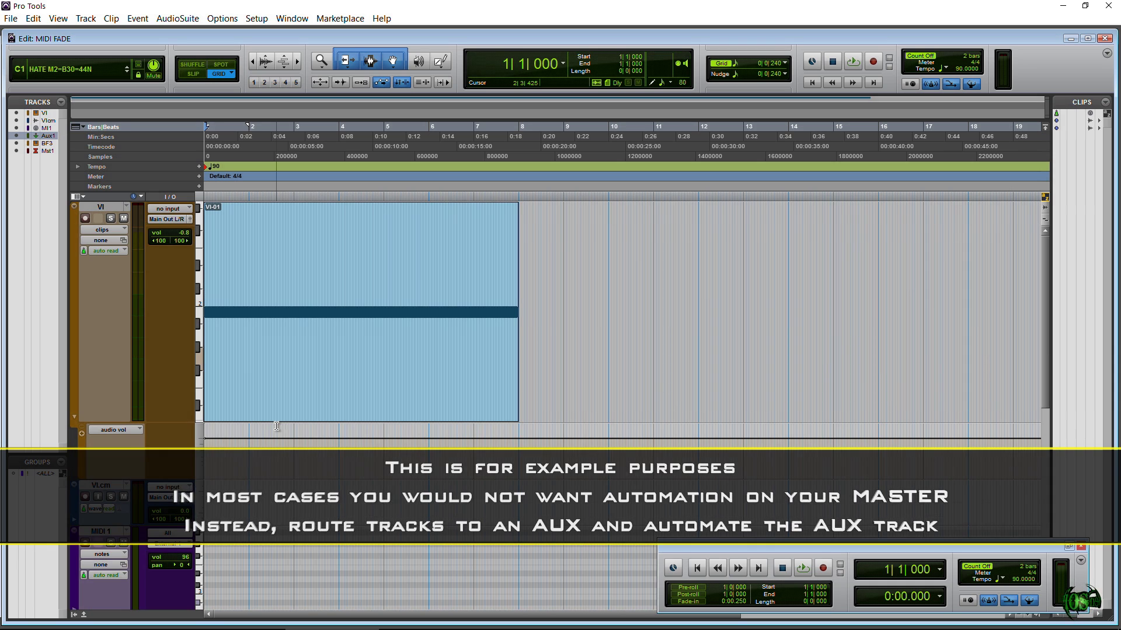
pyautogui.scroll(-3, 270, 311)
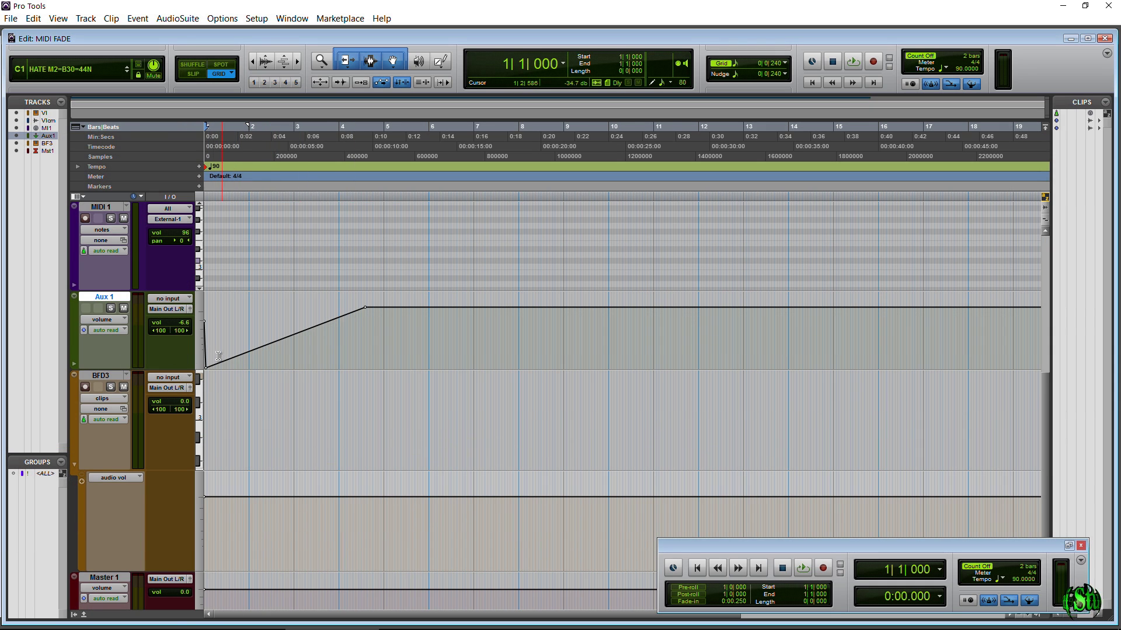
pyautogui.scroll(-2, 80, 464)
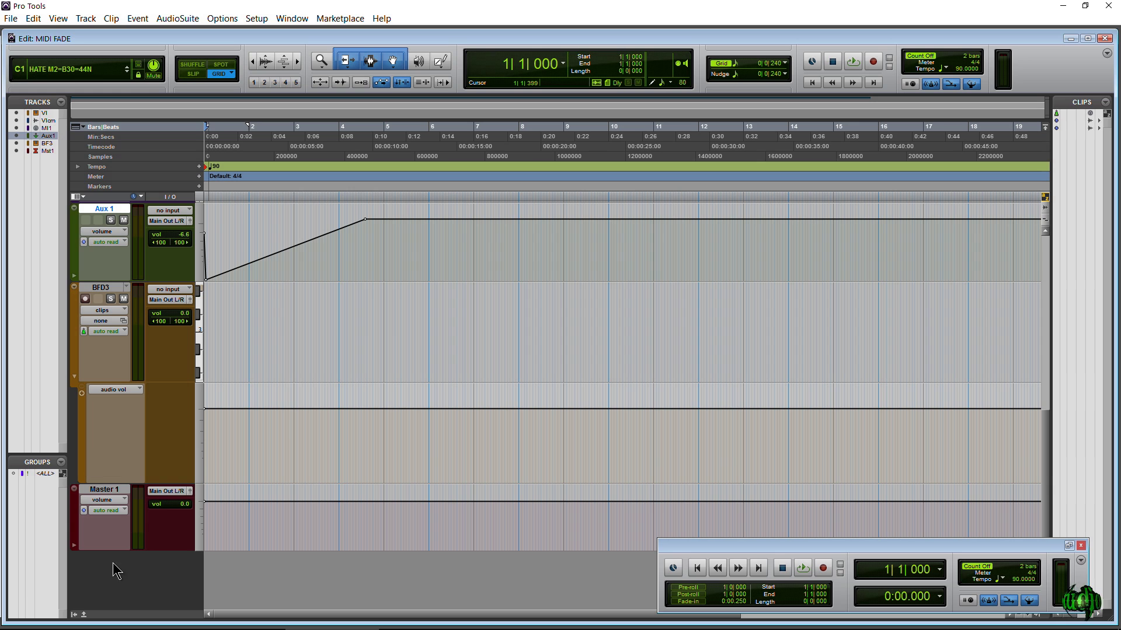
# - Show Master 1's volume automation lane
pyautogui.click(75, 546)
pyautogui.click(75, 547)
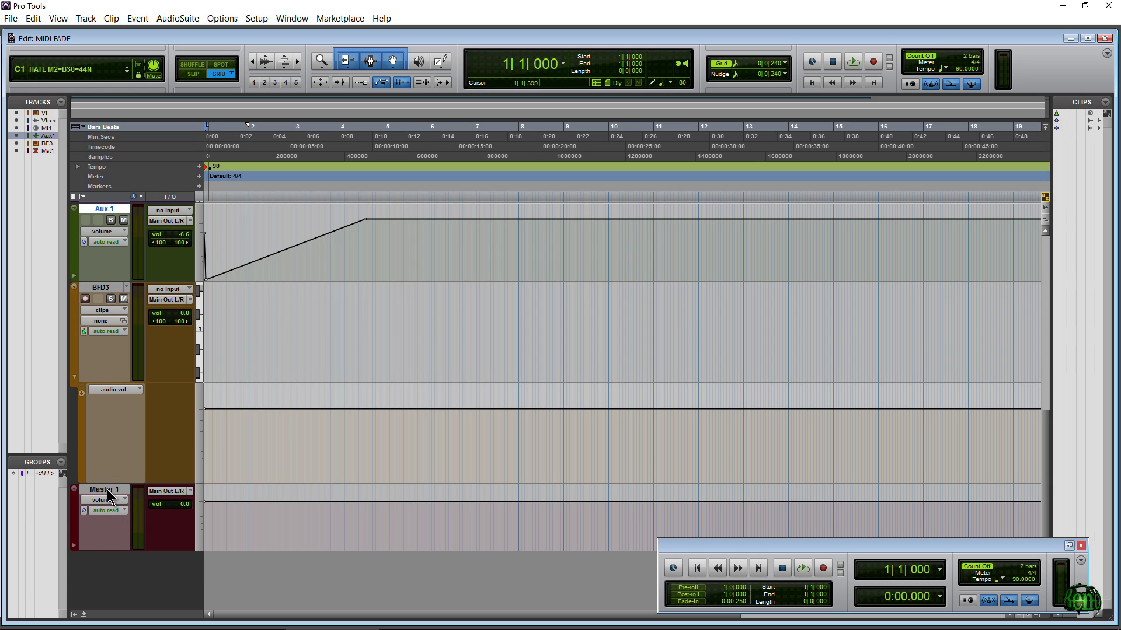
pyautogui.click(110, 500)
pyautogui.click(142, 513)
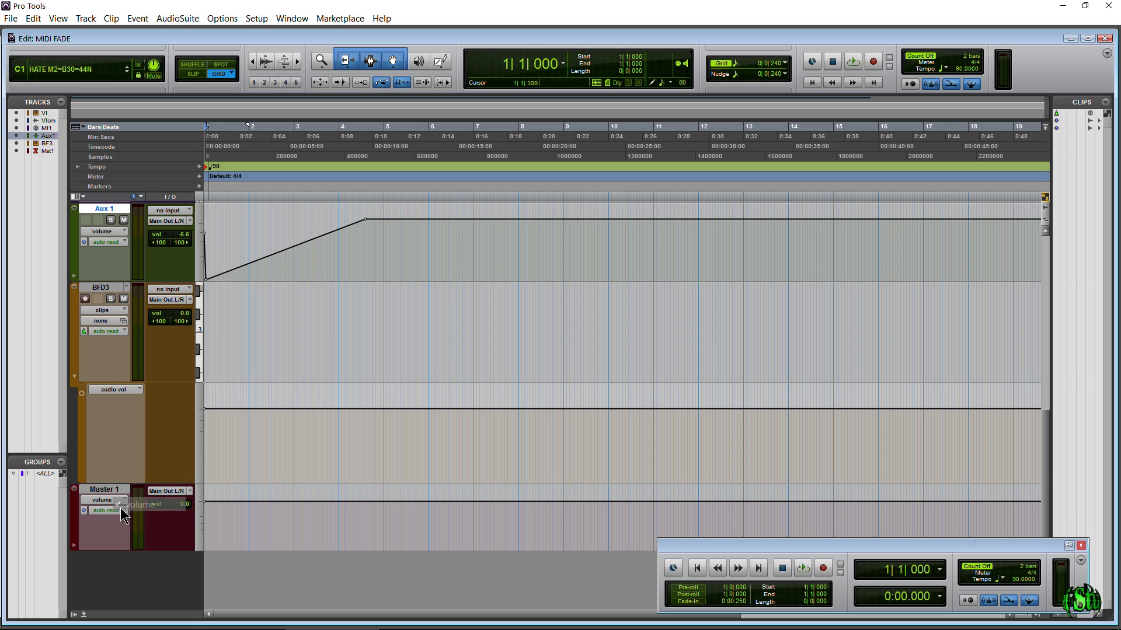
# - Draw a straight Master 1 volume ramp up to about bar 6 and adjust its end point
pyautogui.click(440, 62)
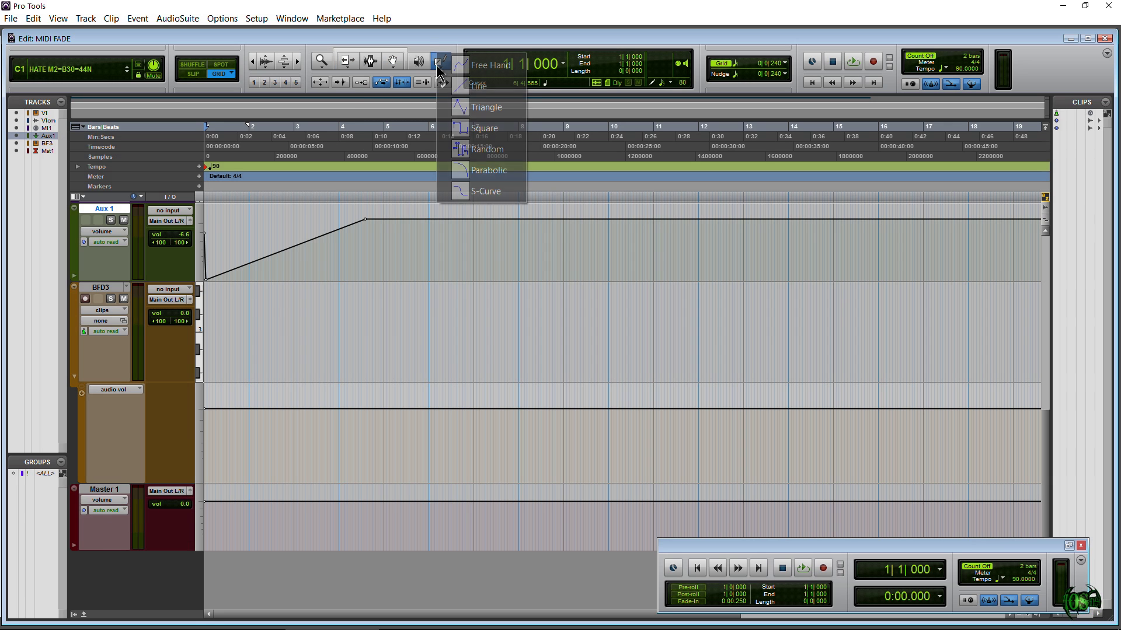
pyautogui.click(453, 91)
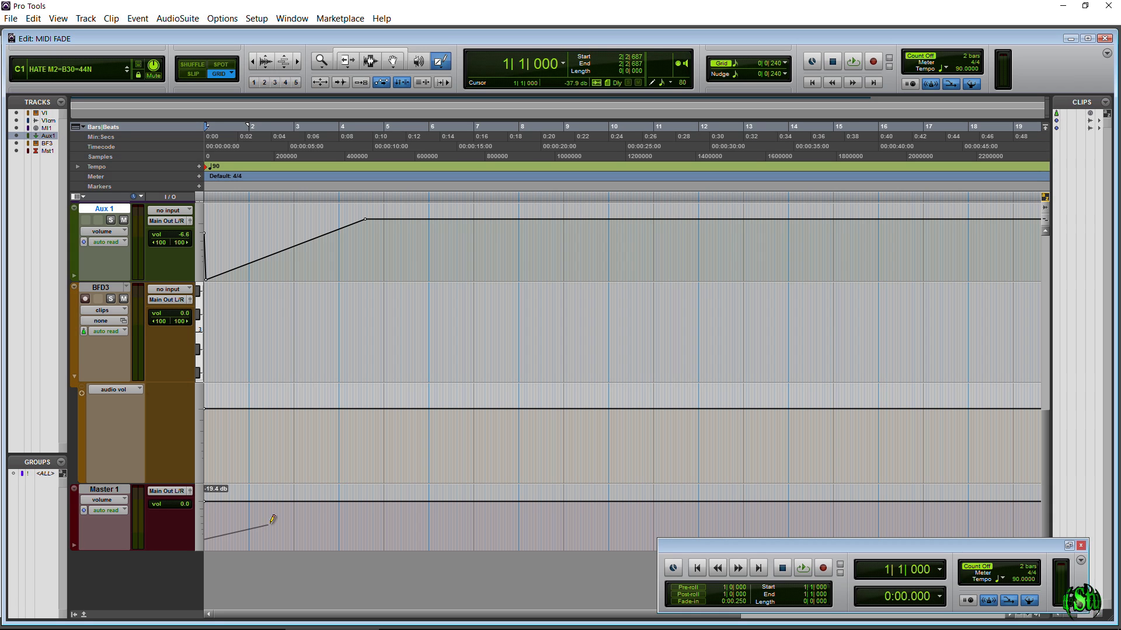
pyautogui.moveTo(273, 521); pyautogui.dragTo(428, 498)
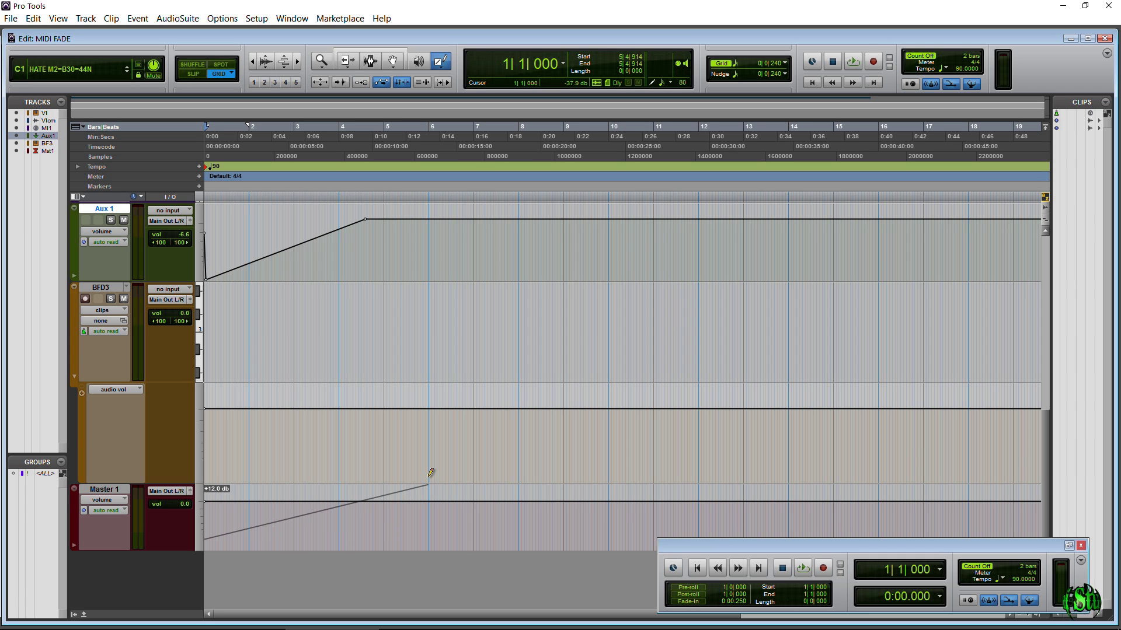
pyautogui.moveTo(430, 498); pyautogui.dragTo(427, 499)
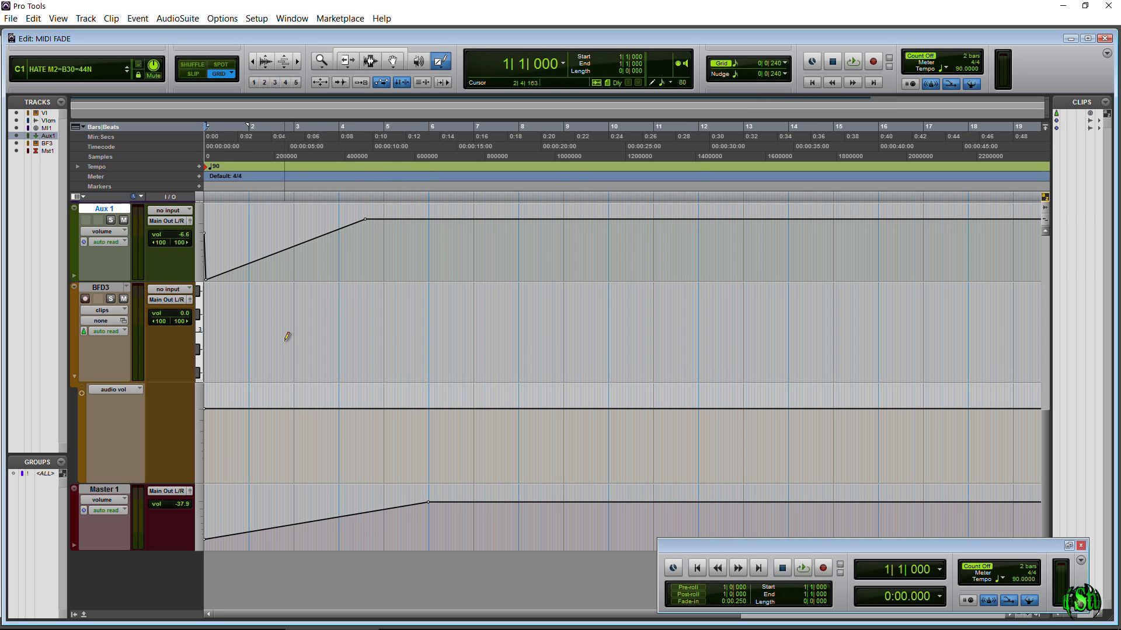
pyautogui.click(103, 298)
pyautogui.scroll(5, 276, 418)
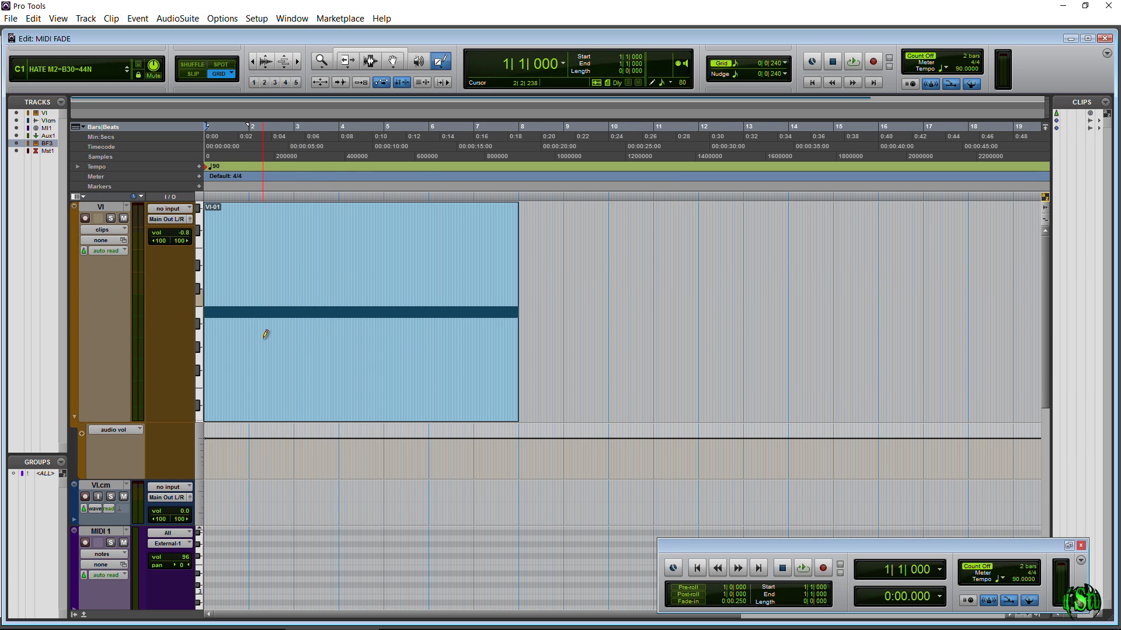
# - Play the session, nudge the Master fader up in the Mix window, then stop playback
pyautogui.press('space')
pyautogui.hotkey('ctrl', '=')
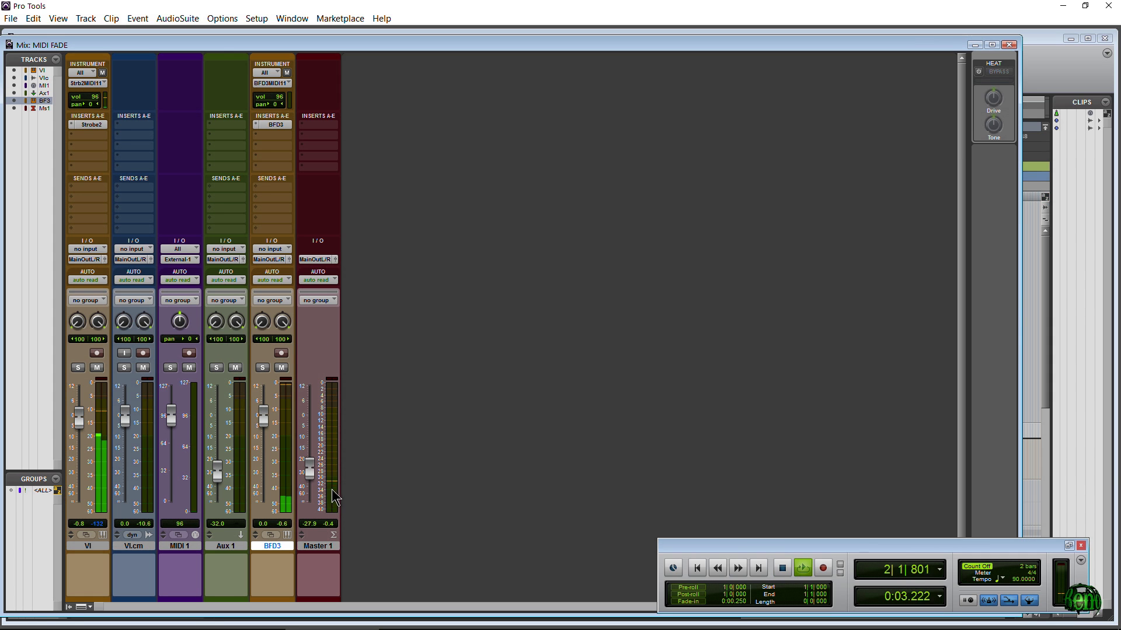
pyautogui.moveTo(308, 480); pyautogui.dragTo(327, 472)
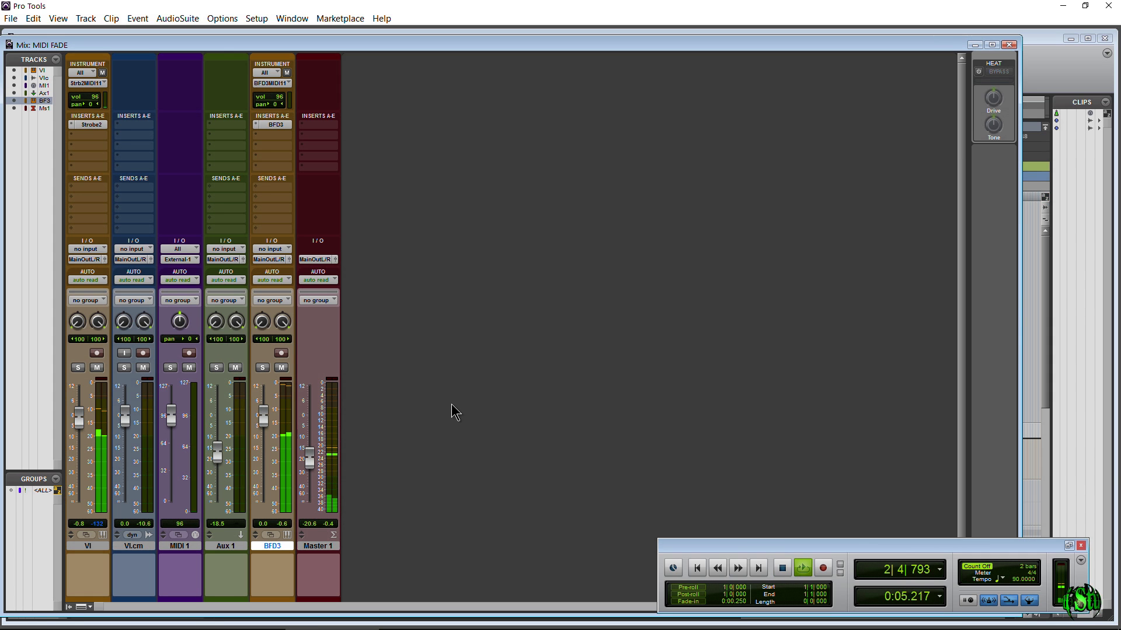
pyautogui.hotkey('ctrl', '=')
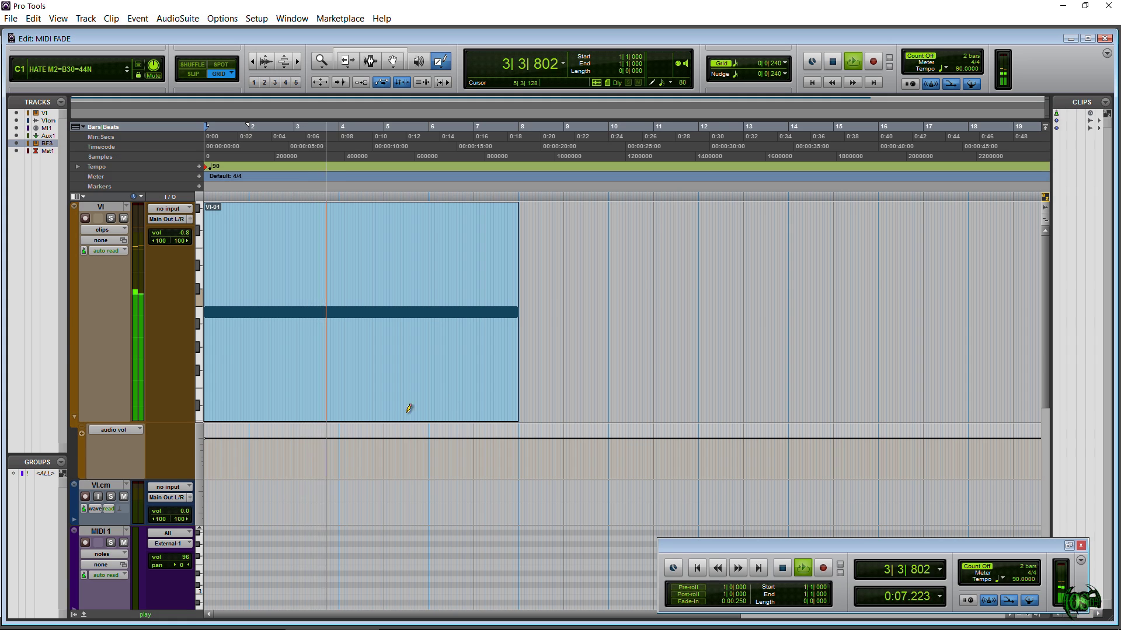
pyautogui.scroll(-5, 411, 406)
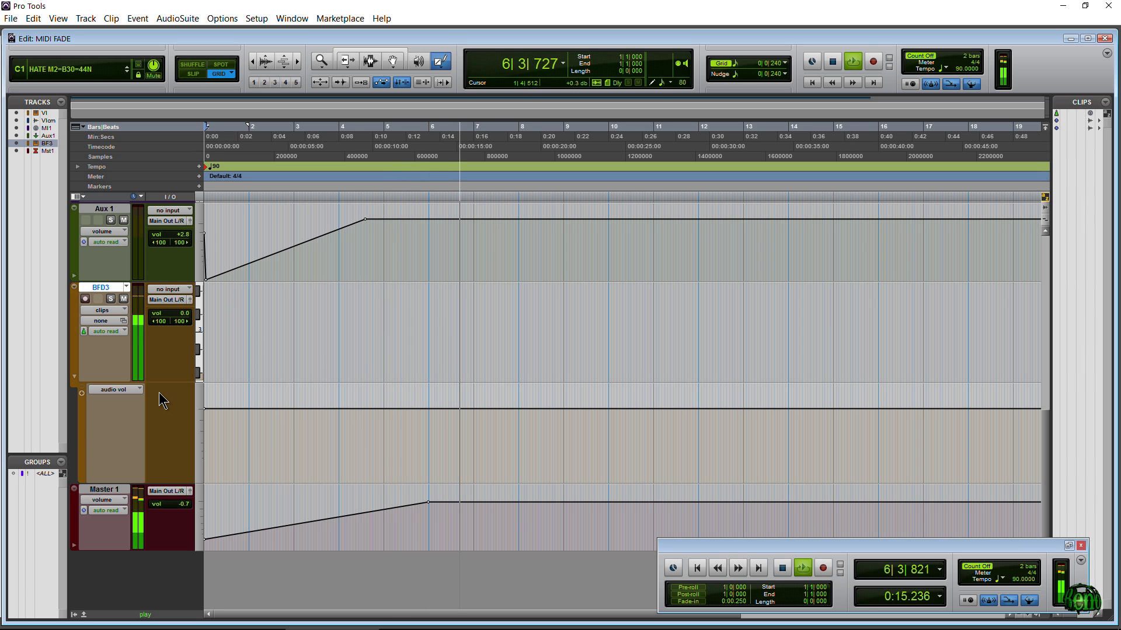
pyautogui.press('space')
pyautogui.scroll(5, 254, 398)
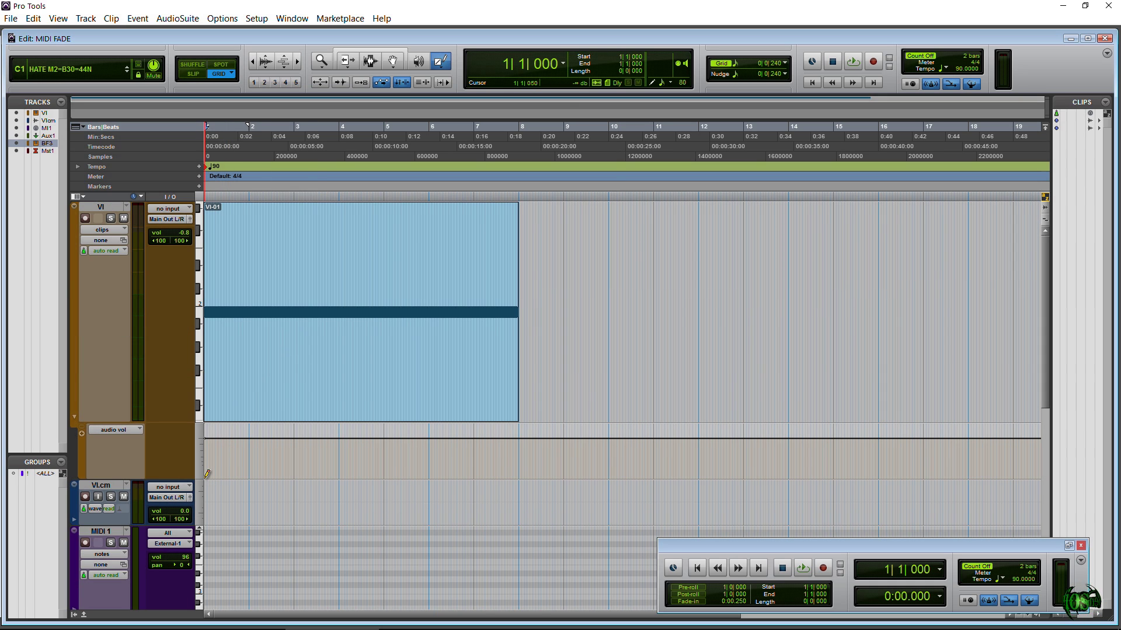
# - Pencil-draw a quick fade-in ramp on the VI track's volume lane
pyautogui.moveTo(253, 435); pyautogui.dragTo(250, 438)
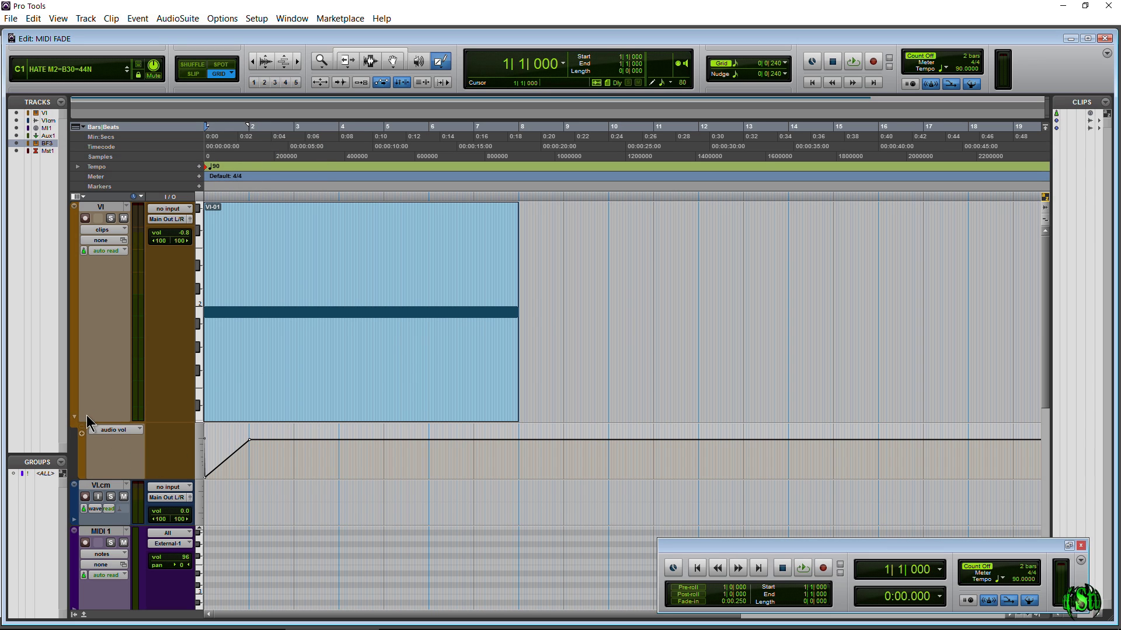
pyautogui.click(104, 436)
pyautogui.click(123, 563)
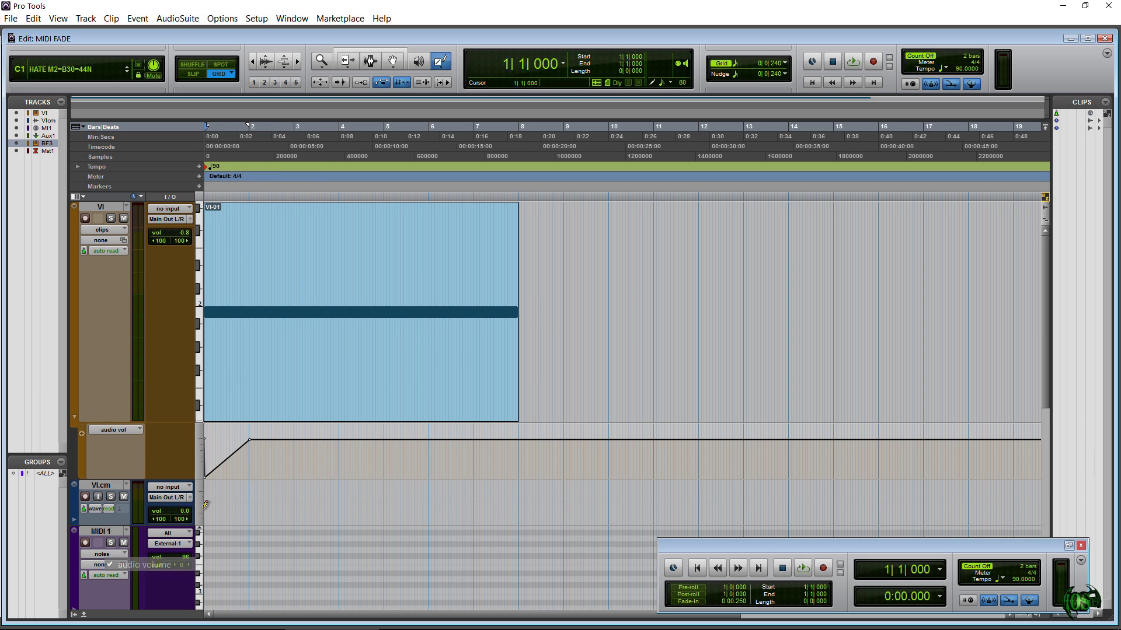
# - Switch the Pencil to Free Hand and sketch a low-starting curved fade-in
pyautogui.click(438, 70)
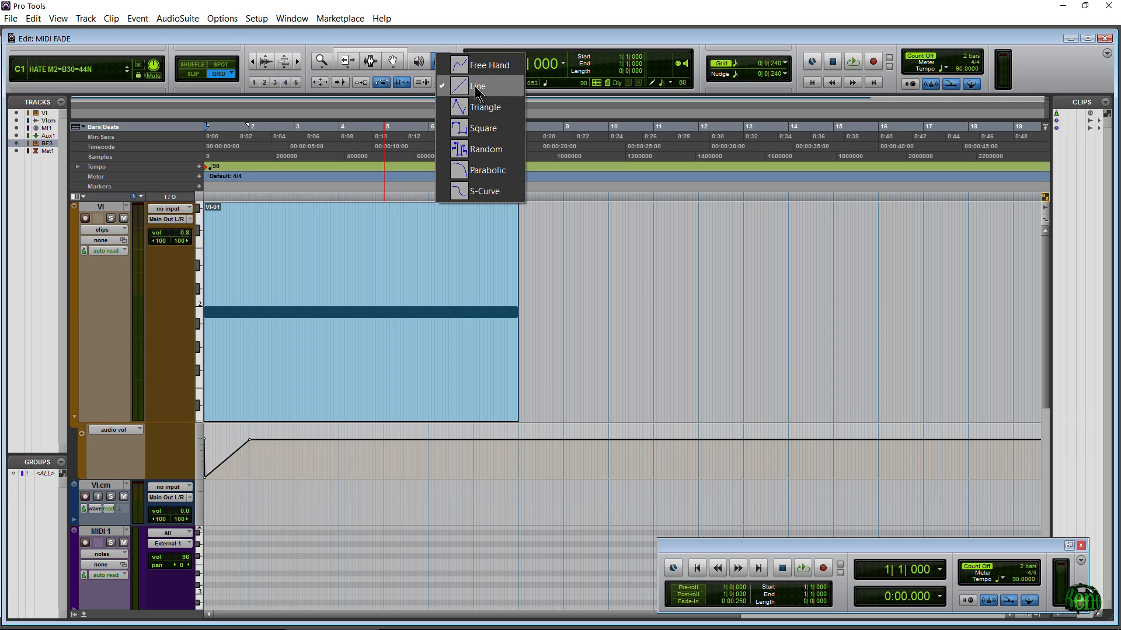
pyautogui.click(483, 65)
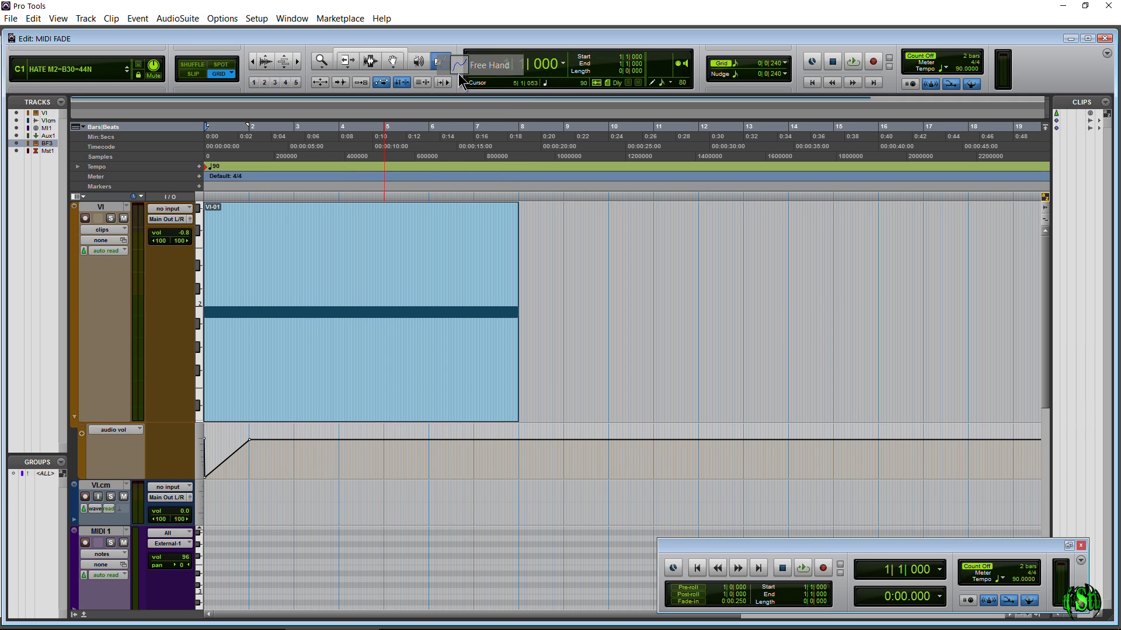
pyautogui.rightClick(202, 481)
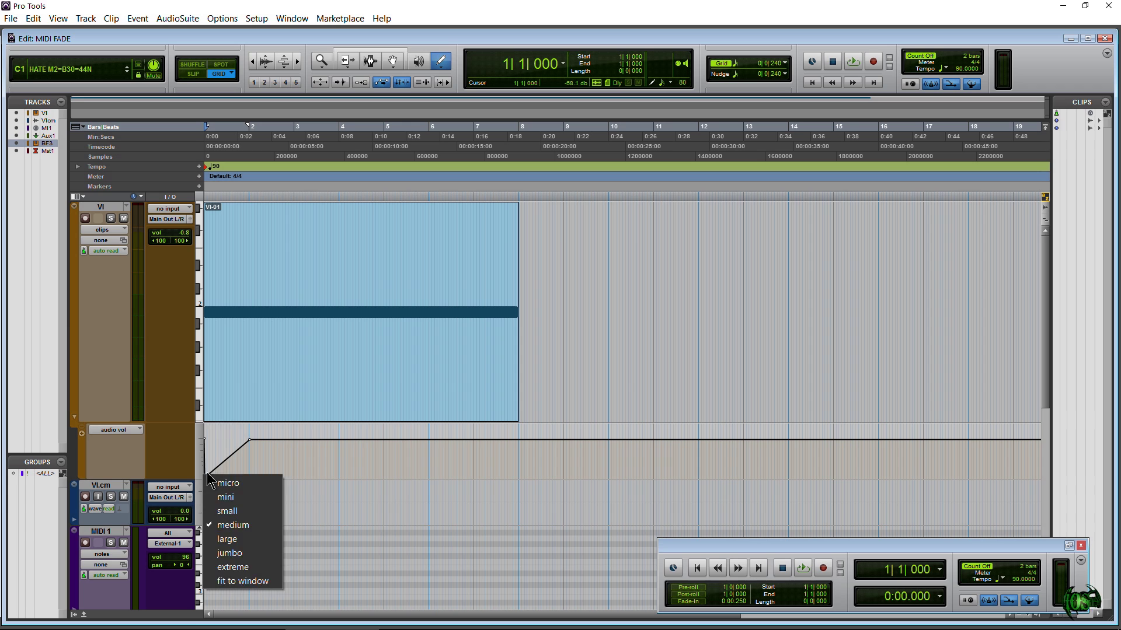
pyautogui.press('Escape')
pyautogui.moveTo(214, 473); pyautogui.dragTo(257, 471)
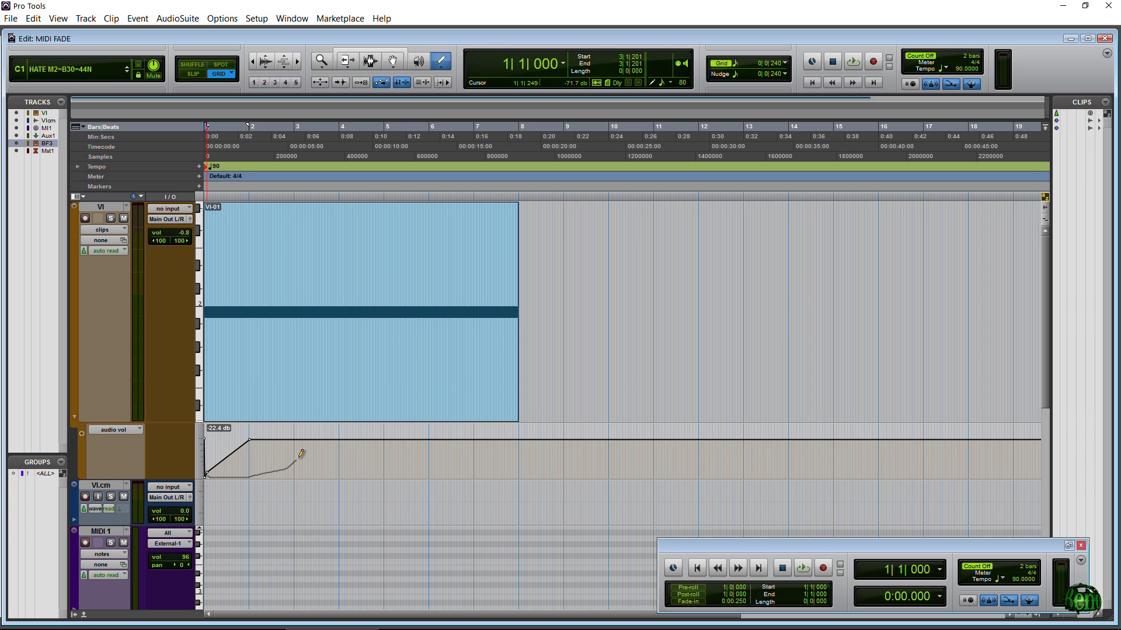
pyautogui.moveTo(318, 437); pyautogui.dragTo(321, 438)
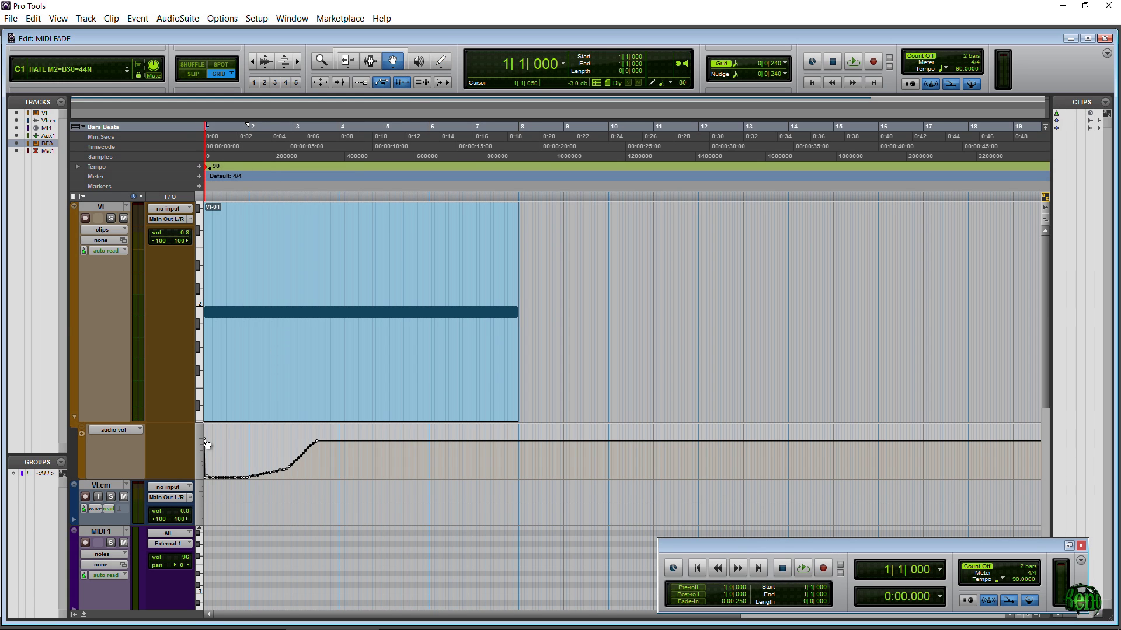
# - Drag VI volume breakpoints: first point to silence, lower the level after the peak
pyautogui.moveTo(204, 444); pyautogui.dragTo(212, 494)
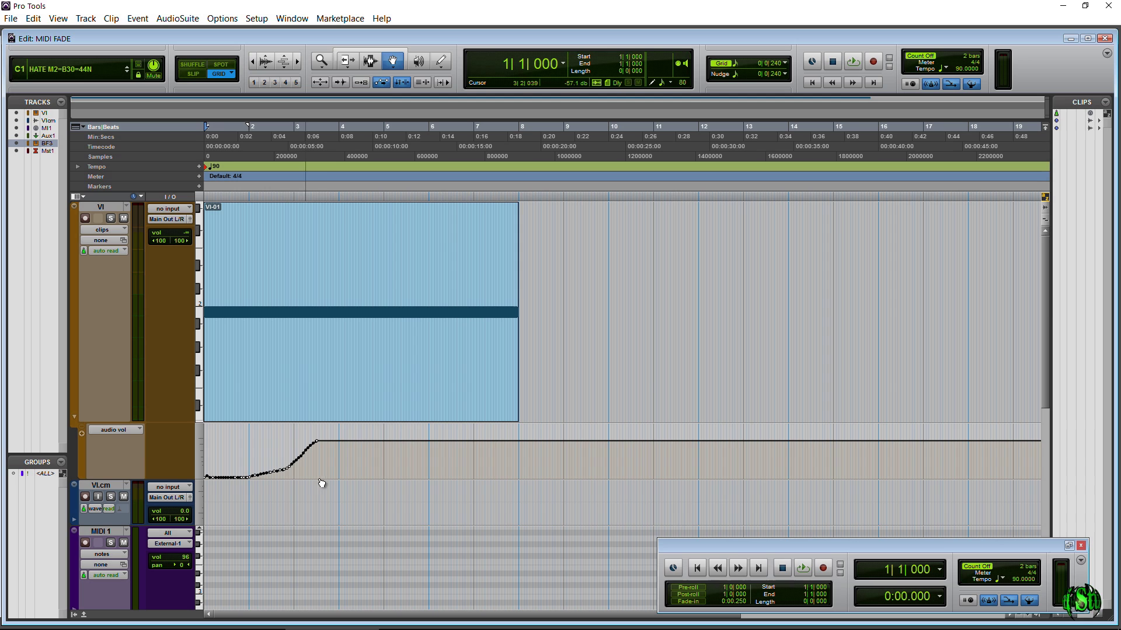
pyautogui.moveTo(294, 469); pyautogui.dragTo(279, 492)
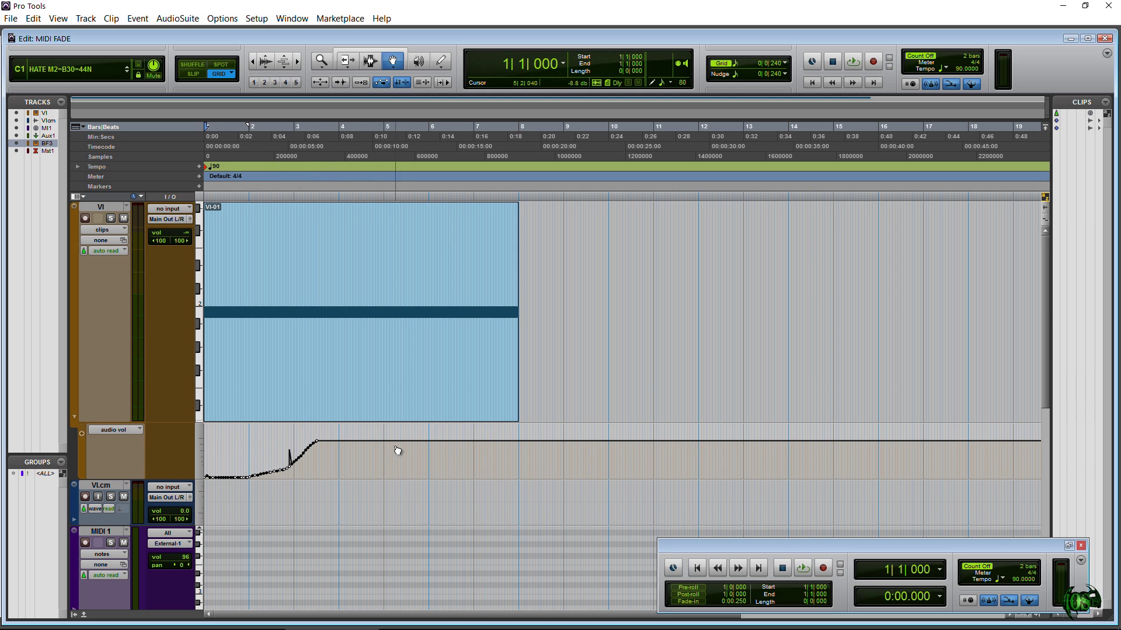
pyautogui.moveTo(393, 447); pyautogui.dragTo(393, 452)
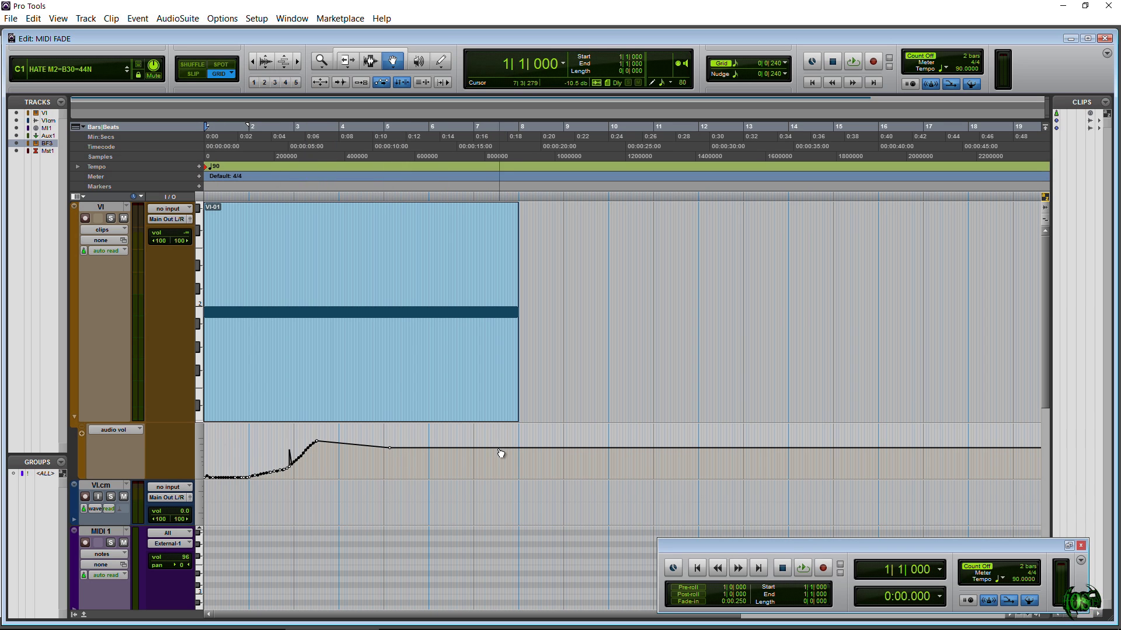
# - Pencil a fade-out after the clip ends and redraw the fade-in as a straight ramp
pyautogui.click(440, 62)
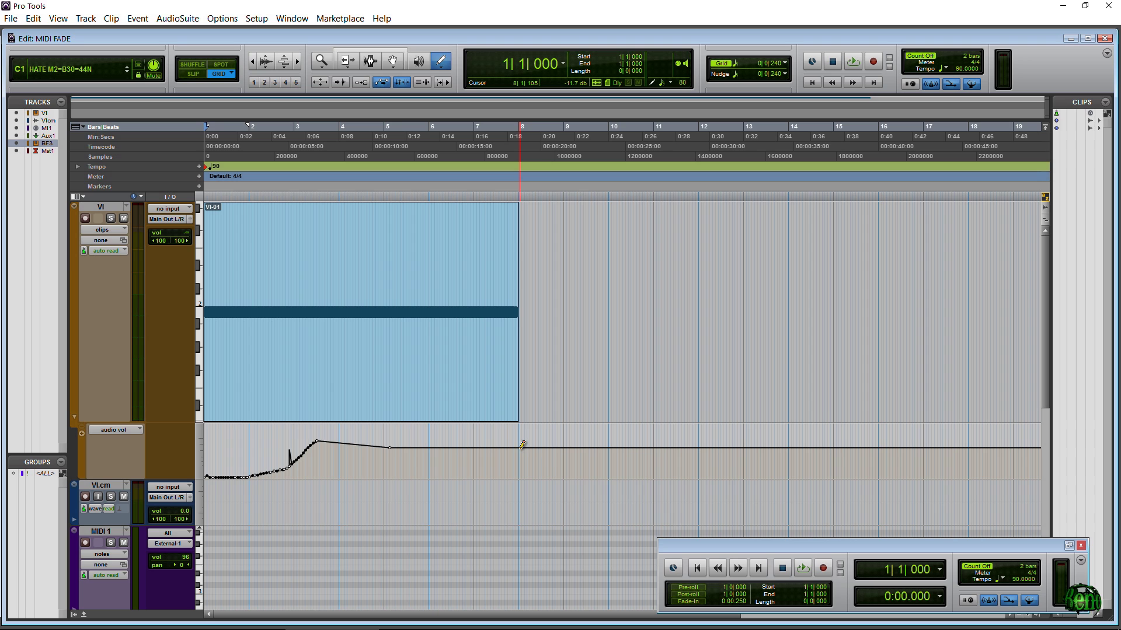
pyautogui.moveTo(522, 446); pyautogui.dragTo(688, 479)
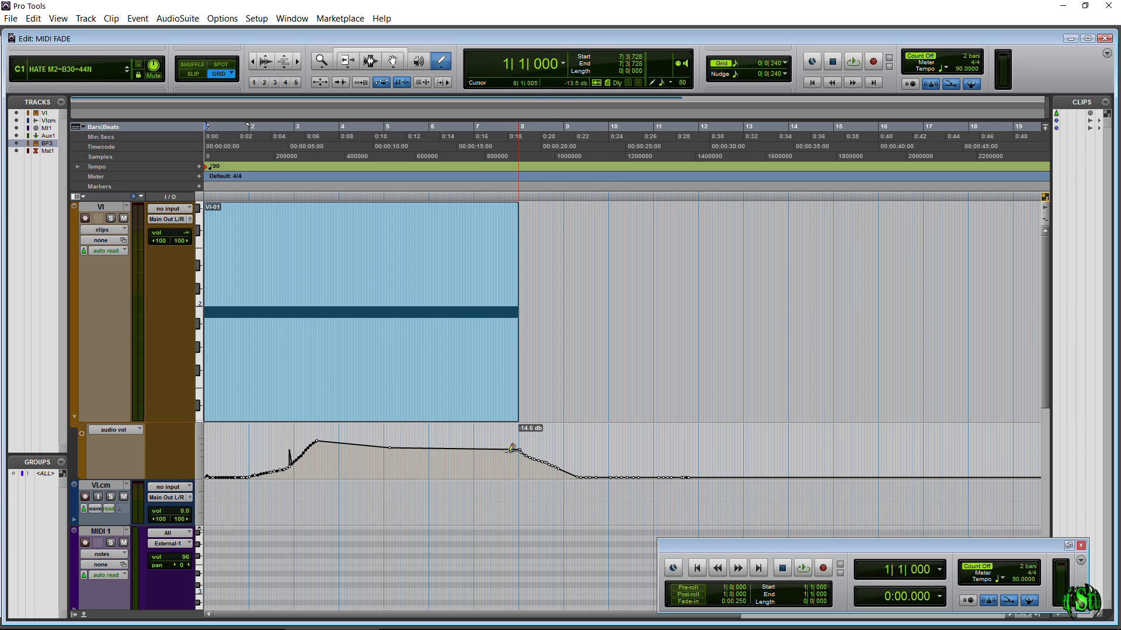
pyautogui.moveTo(521, 449); pyautogui.dragTo(461, 451)
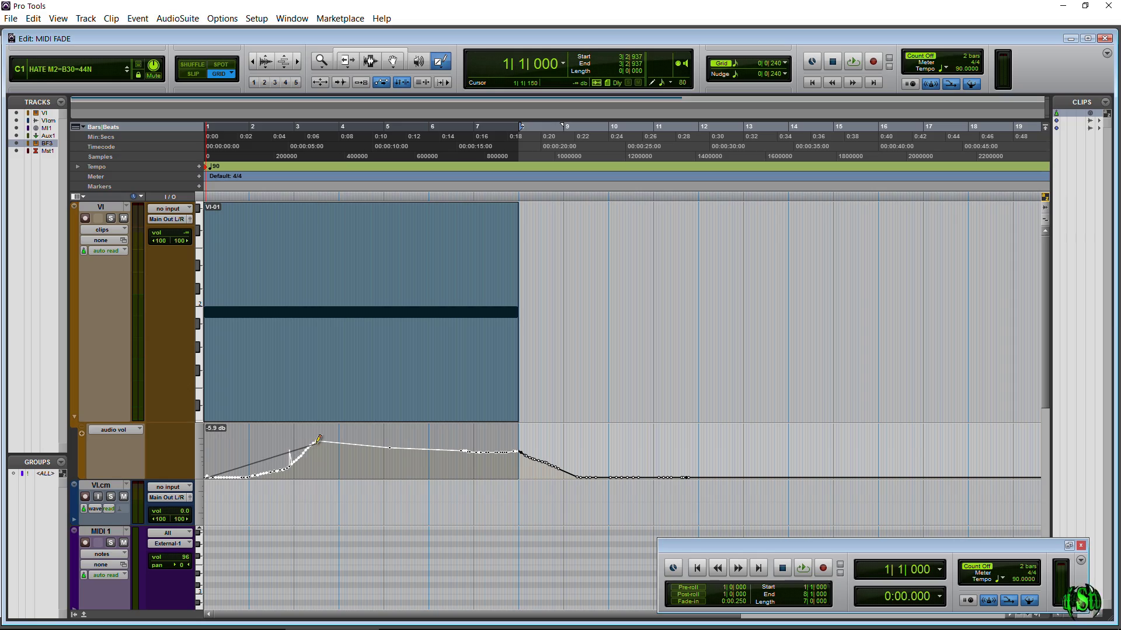
pyautogui.moveTo(319, 440); pyautogui.dragTo(317, 442)
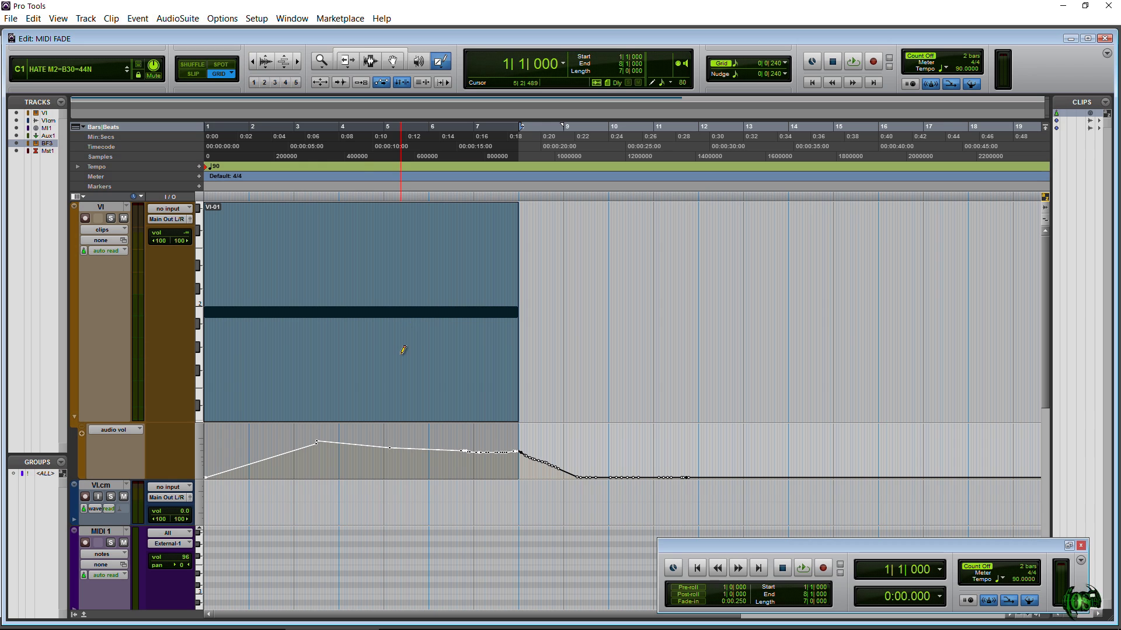
pyautogui.click(350, 50)
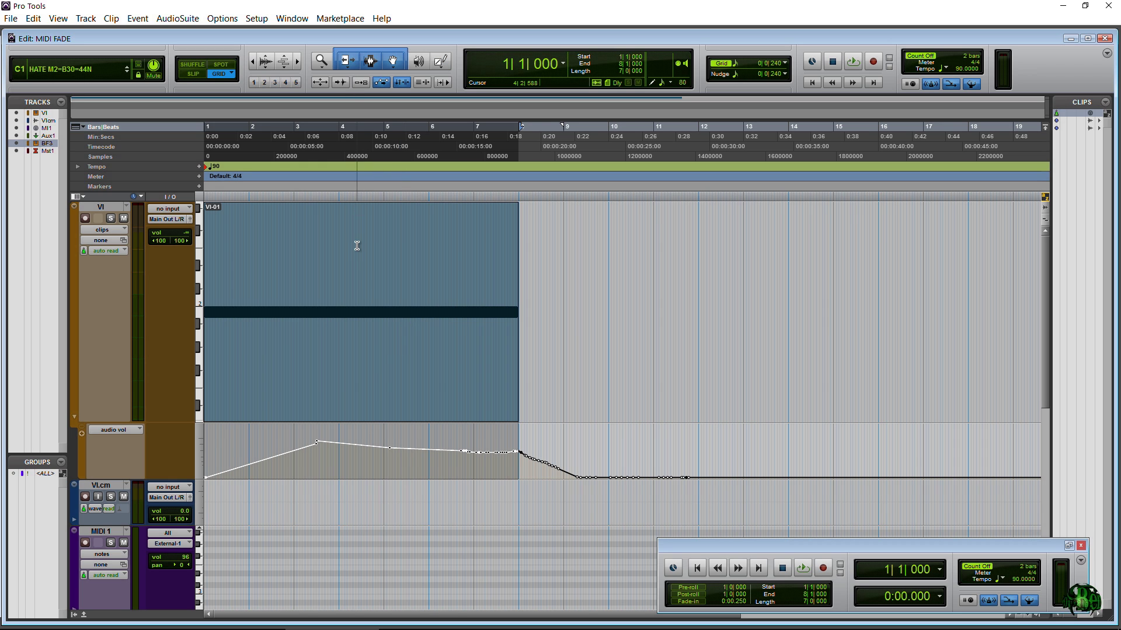
pyautogui.rightClick(385, 380)
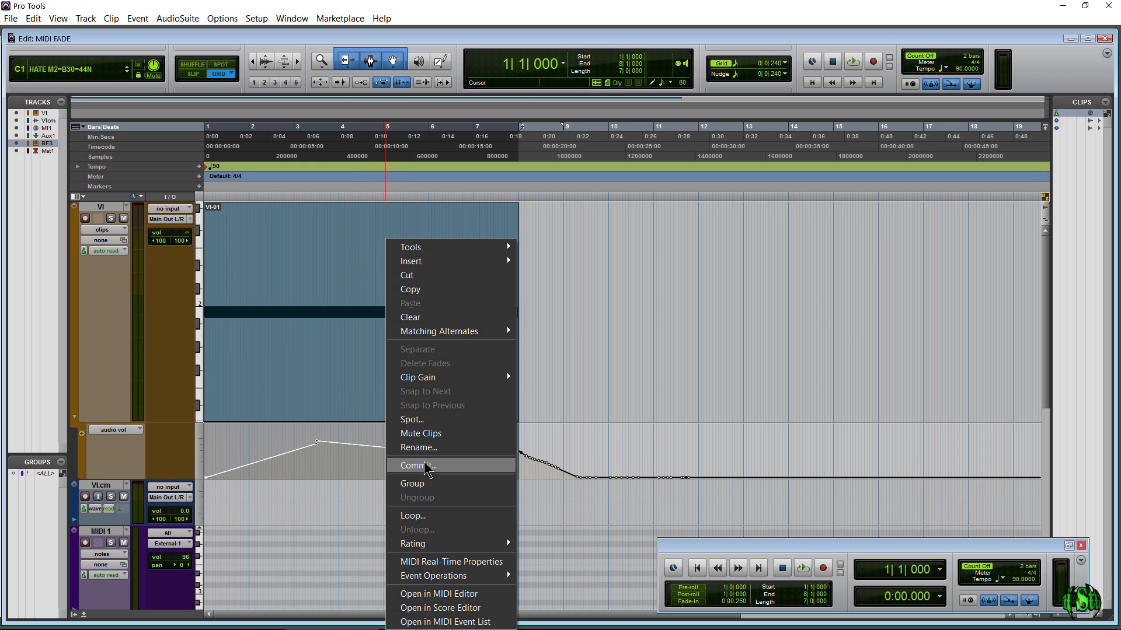
pyautogui.click(338, 365)
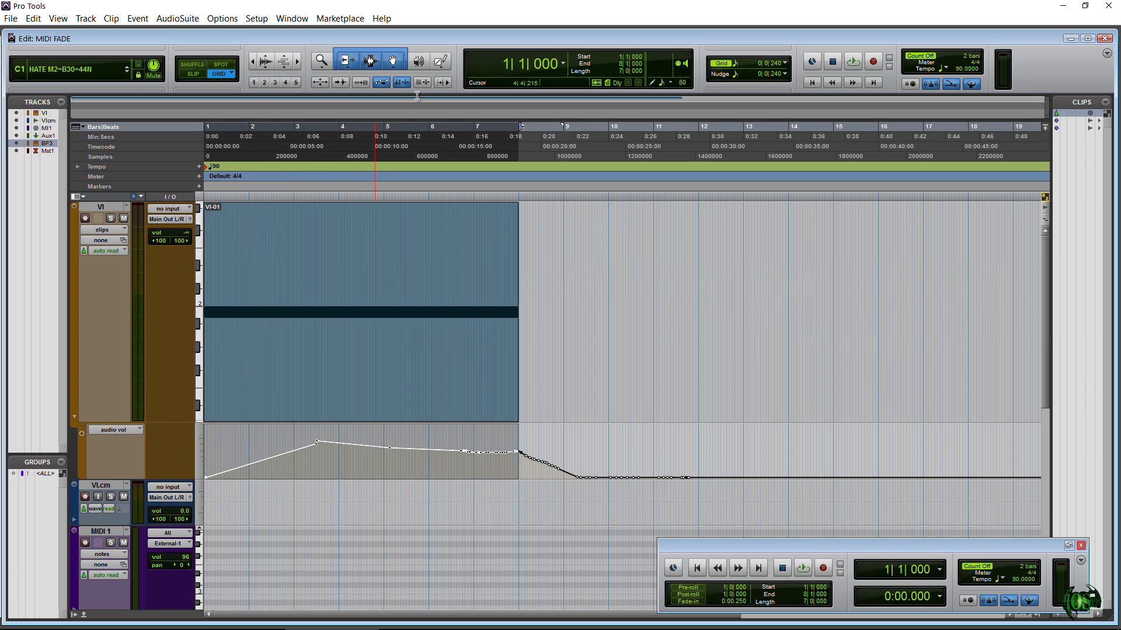
# - In the mixer, set BFD3's automation mode to write and reopen its mode menu
pyautogui.hotkey('ctrl', '=')
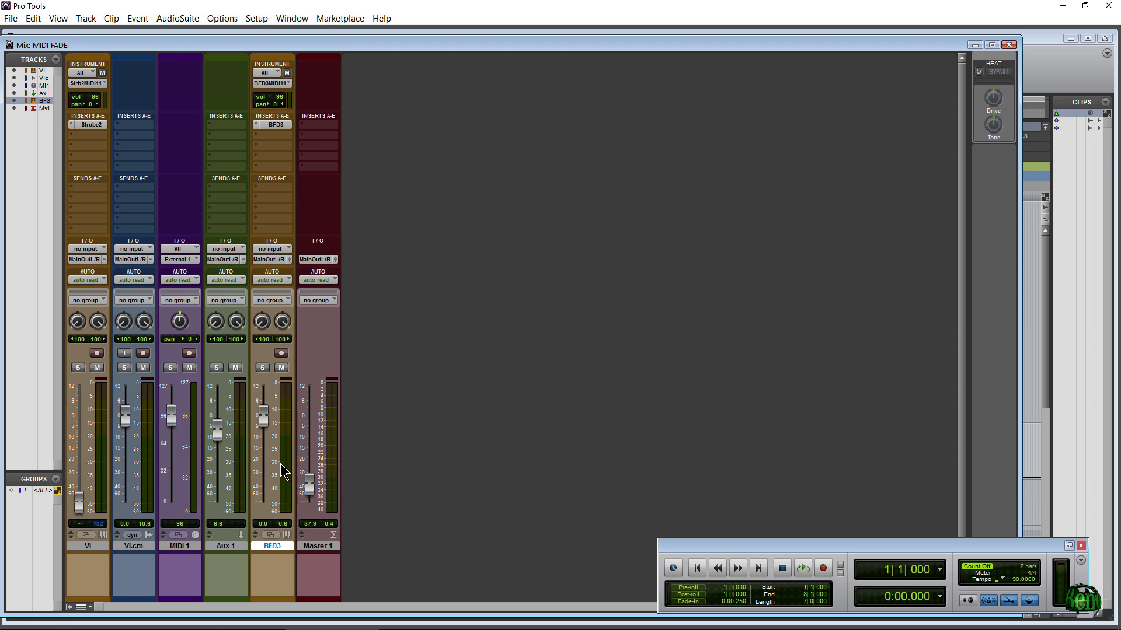
pyautogui.click(280, 278)
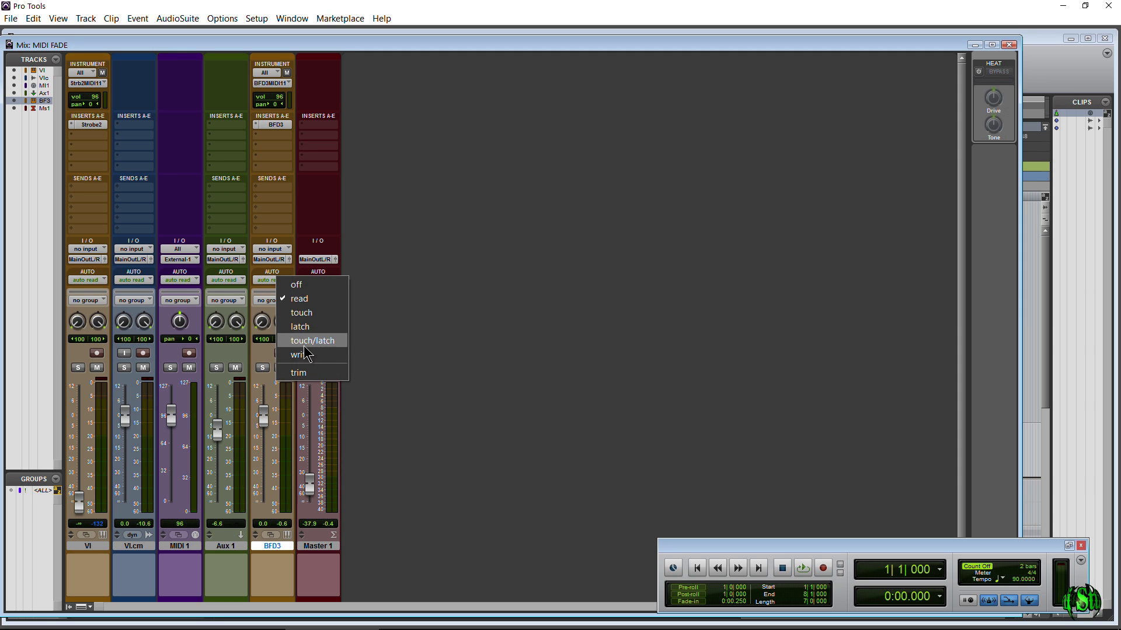
pyautogui.click(302, 355)
pyautogui.click(269, 280)
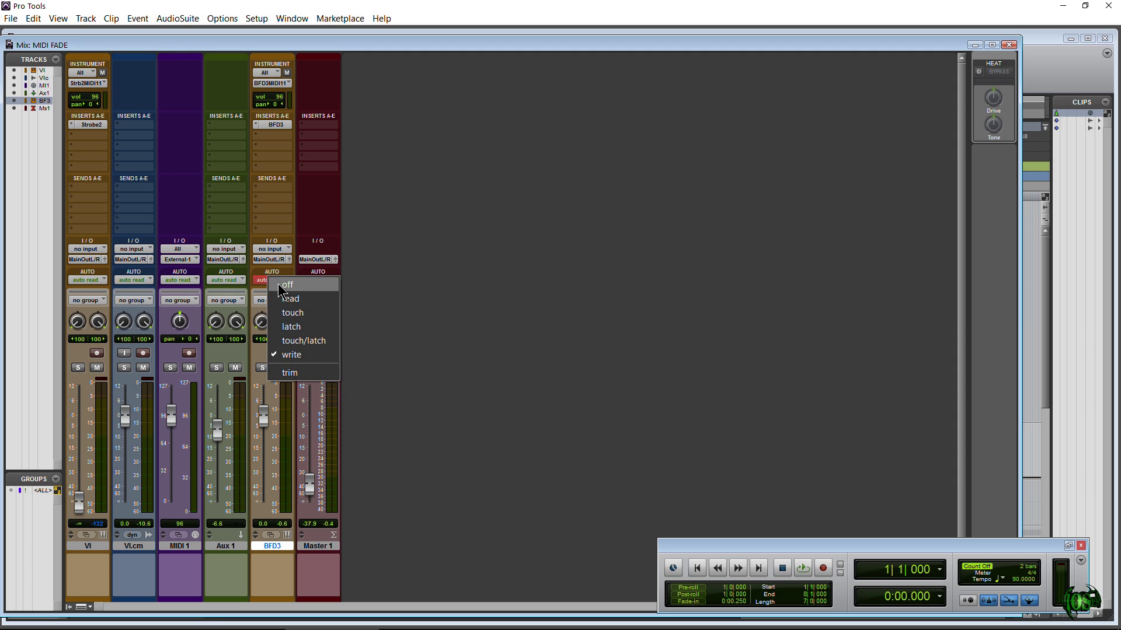